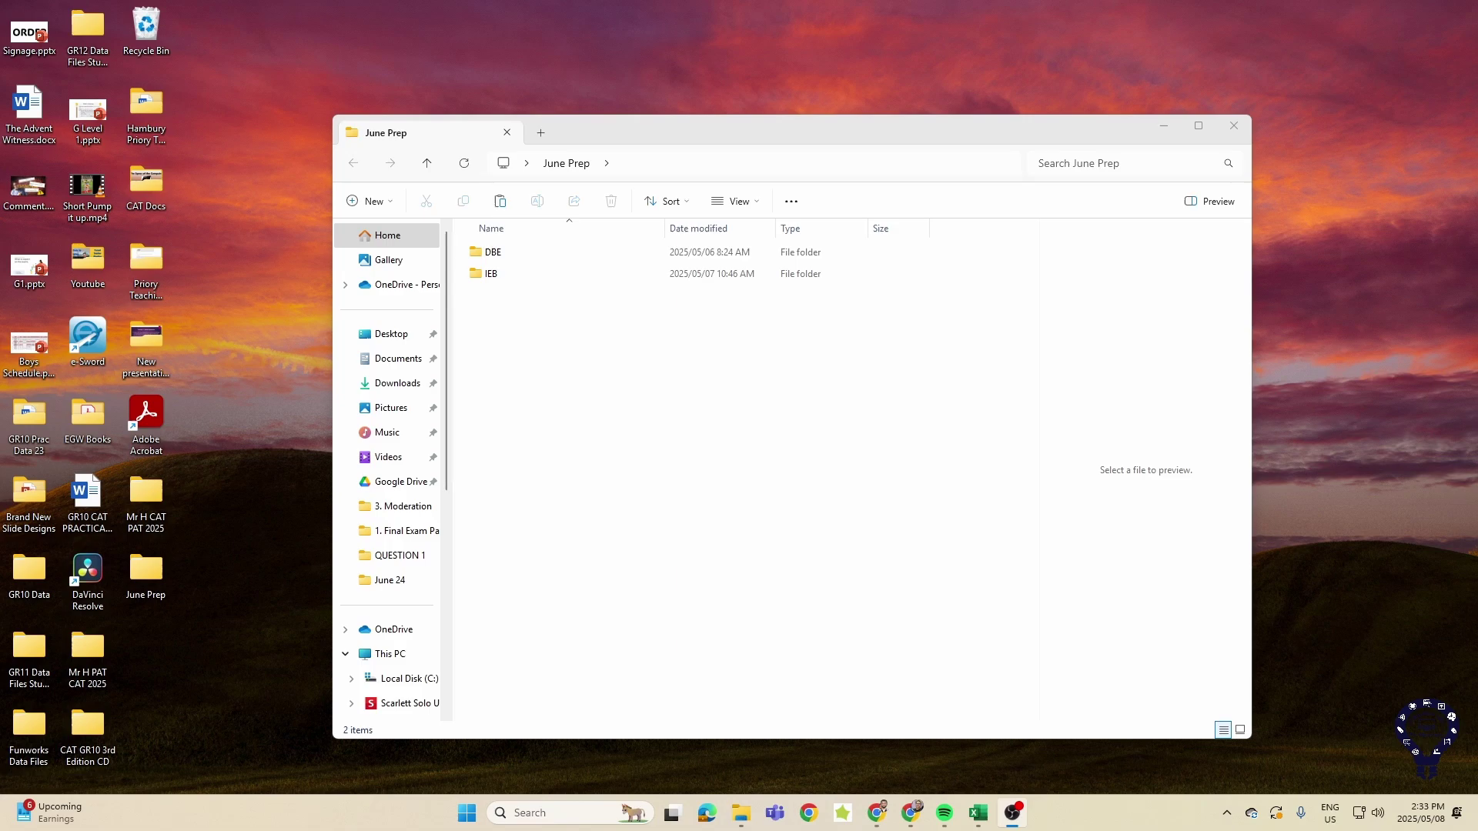
Open 'Gr 12 CAT Midyear Practical Exam 2023 - Final.docx' from IEB > Gr 12 Midyear Practical 2023 > 1. Final Exam Paper and Files.
{"action": "double_click", "coordinate": [495, 279]}
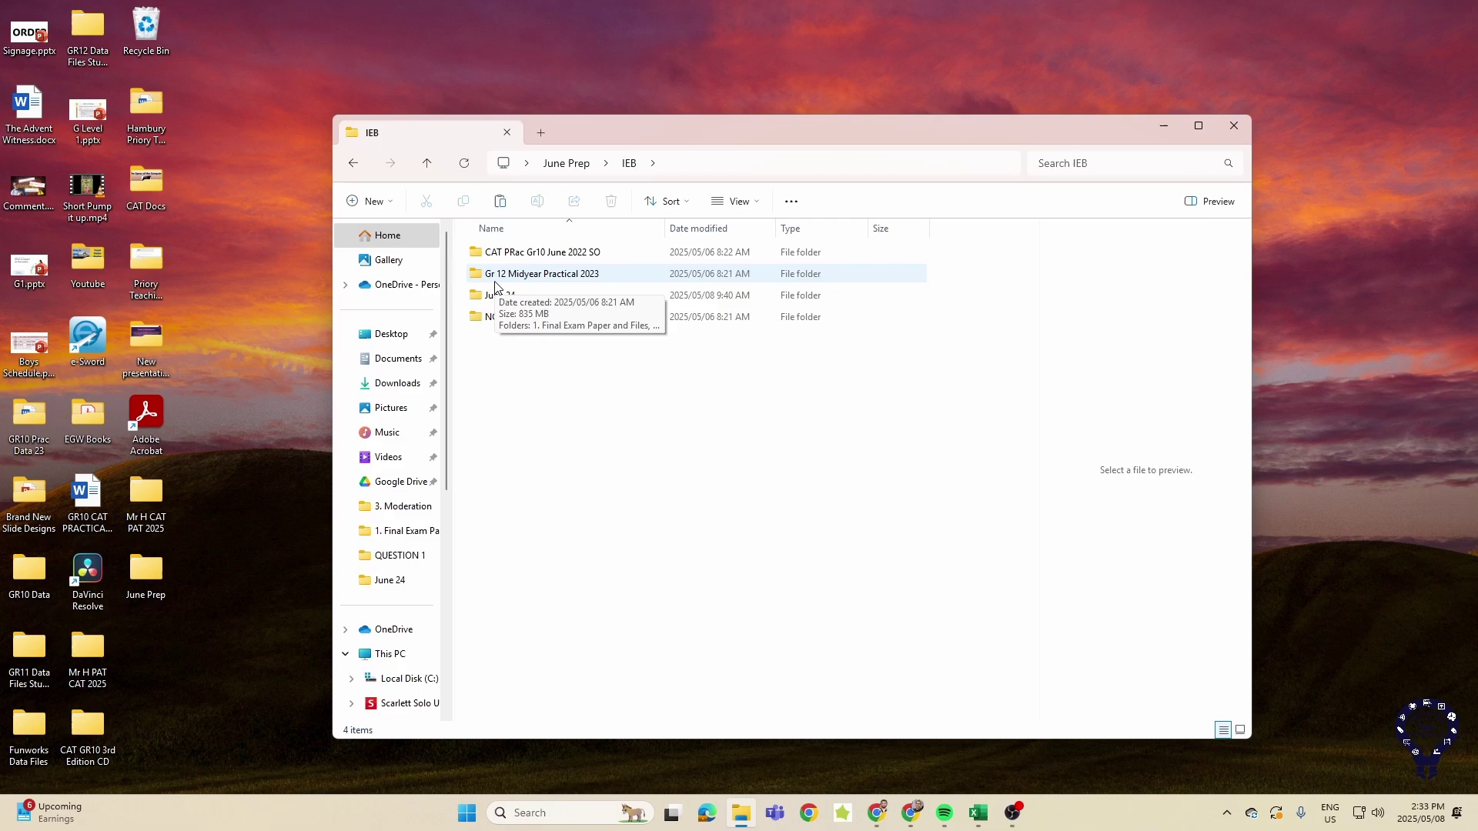
{"action": "double_click", "coordinate": [497, 281]}
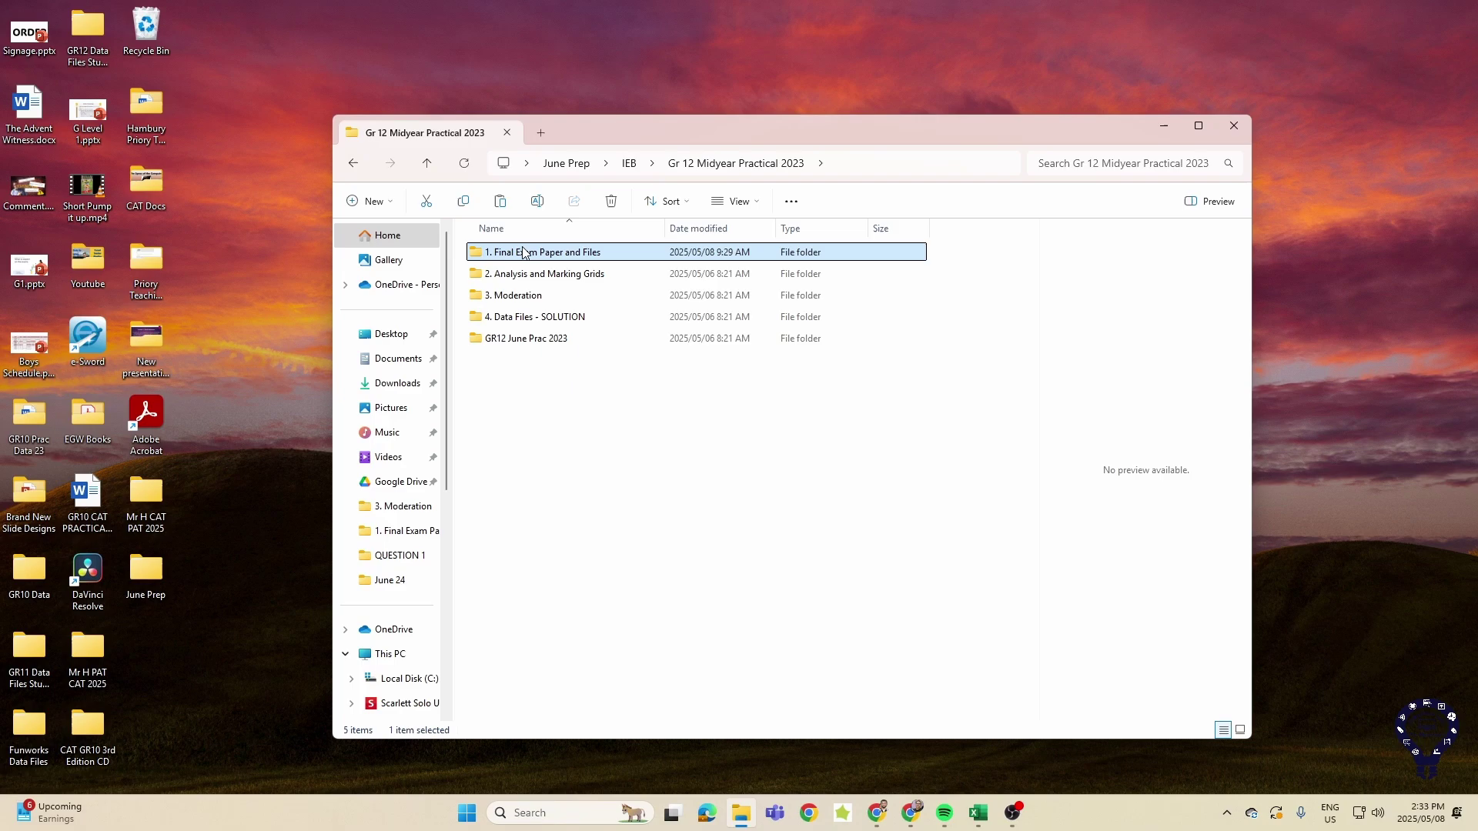
{"action": "double_click", "coordinate": [516, 252]}
{"action": "double_click", "coordinate": [526, 274]}
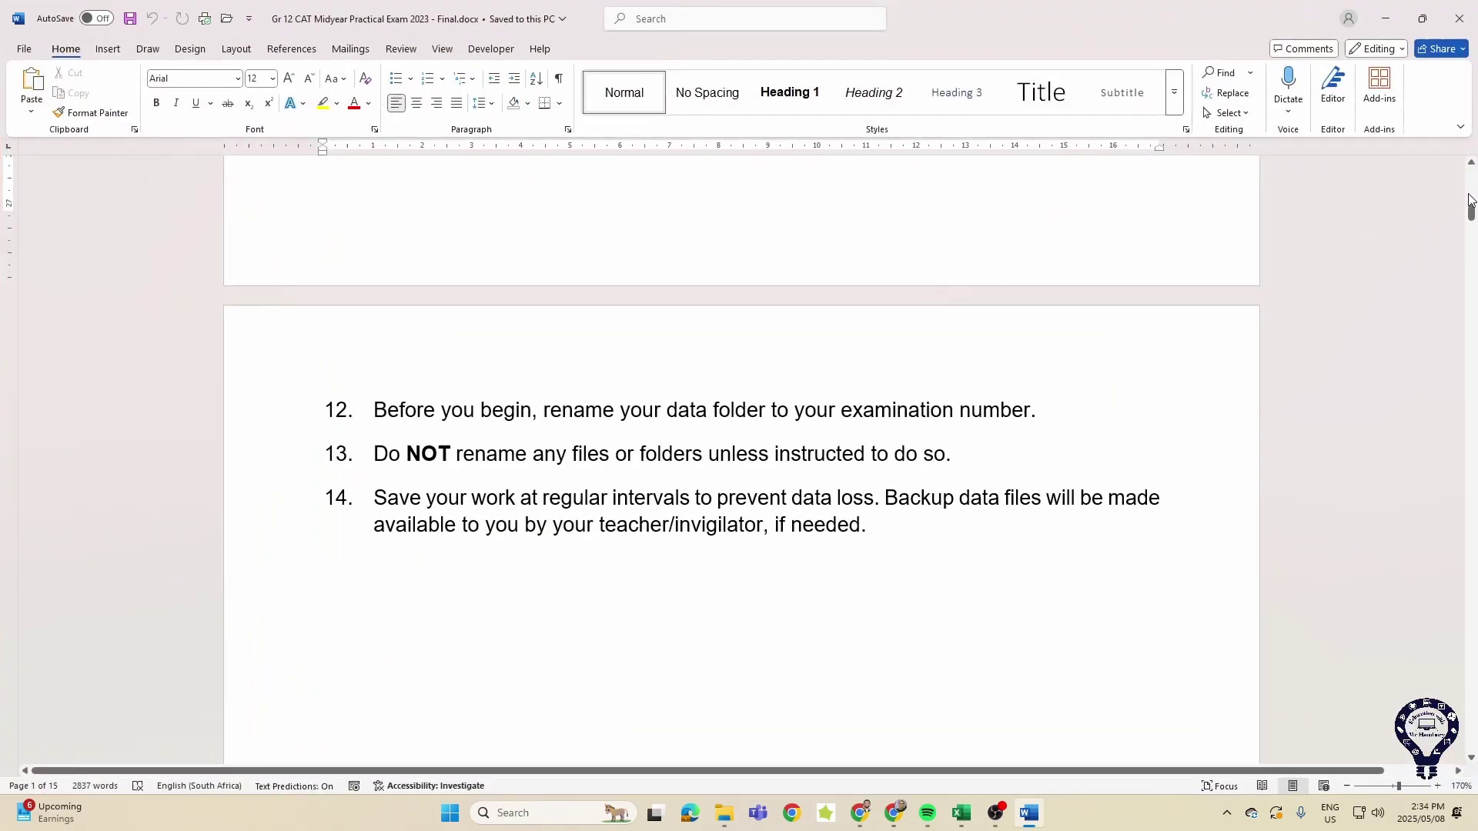
Scroll to Section B Question 2 and highlight the track changes instruction in item 2.1.
{"action": "left_click_drag", "start_coordinate": [1470, 200], "coordinate": [1471, 340]}
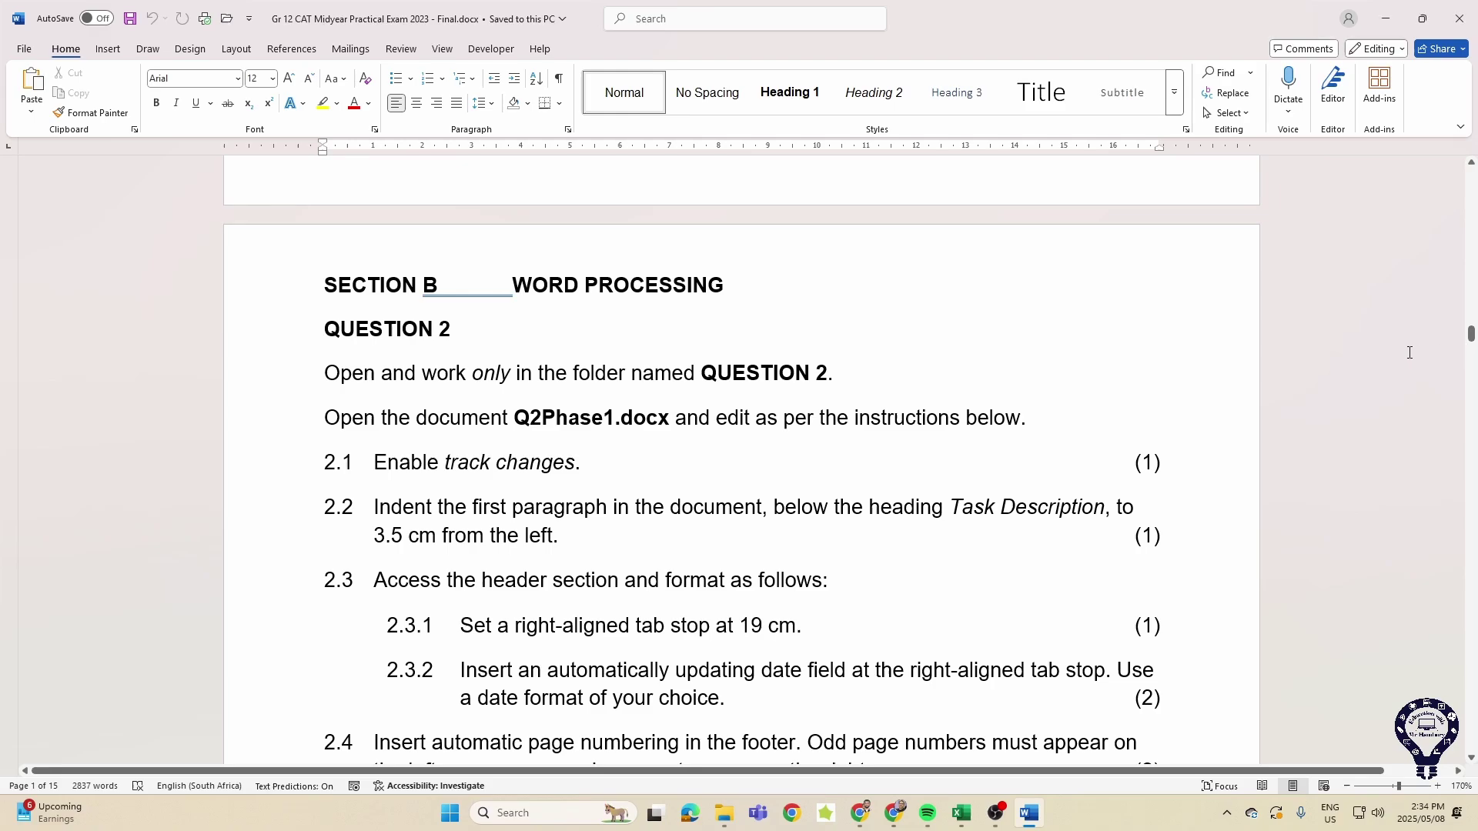
{"action": "scroll", "coordinate": [1325, 413], "scroll_direction": "down", "scroll_amount": 3}
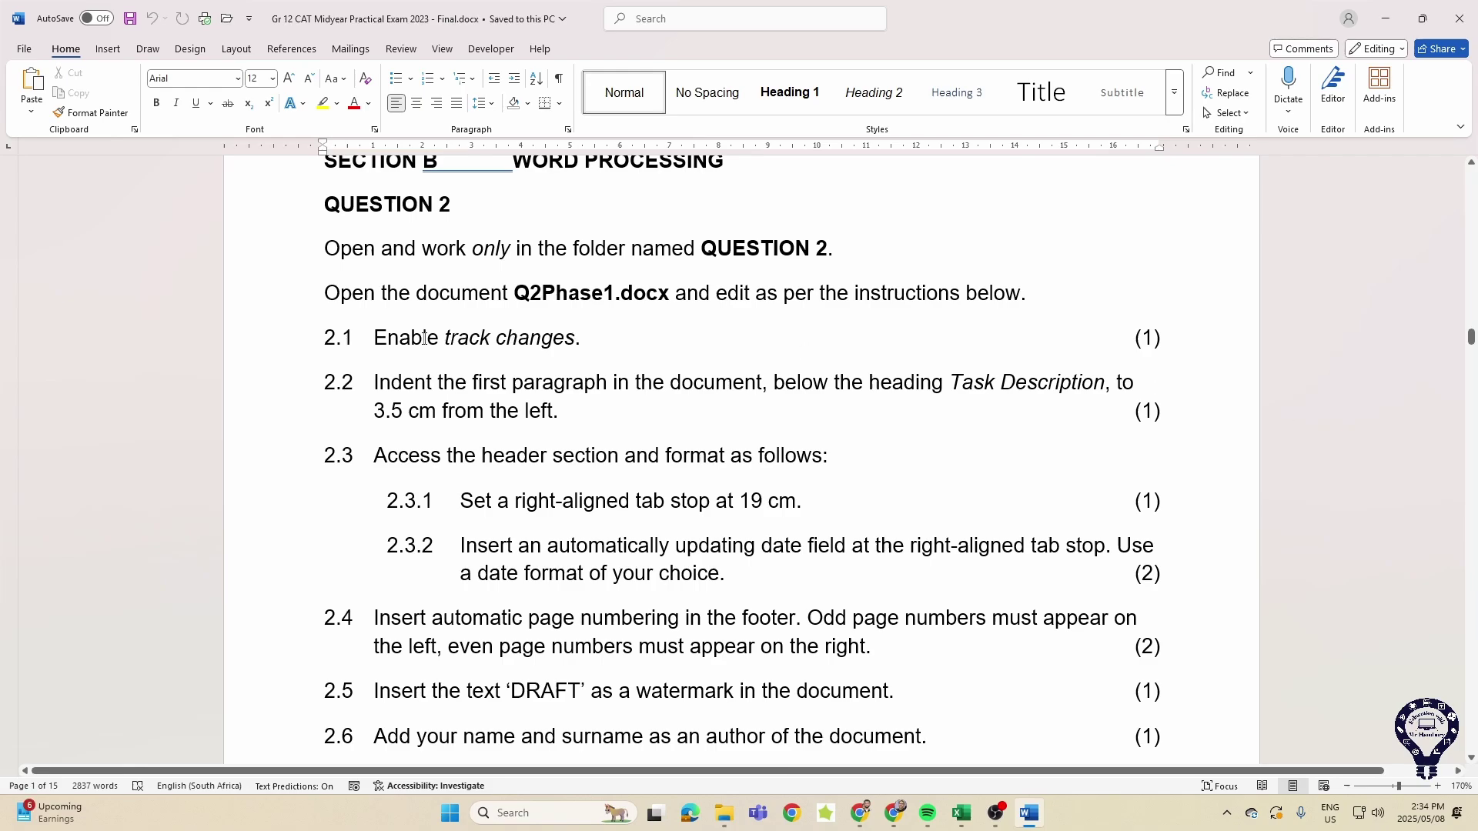
{"action": "left_click_drag", "start_coordinate": [424, 339], "coordinate": [583, 342]}
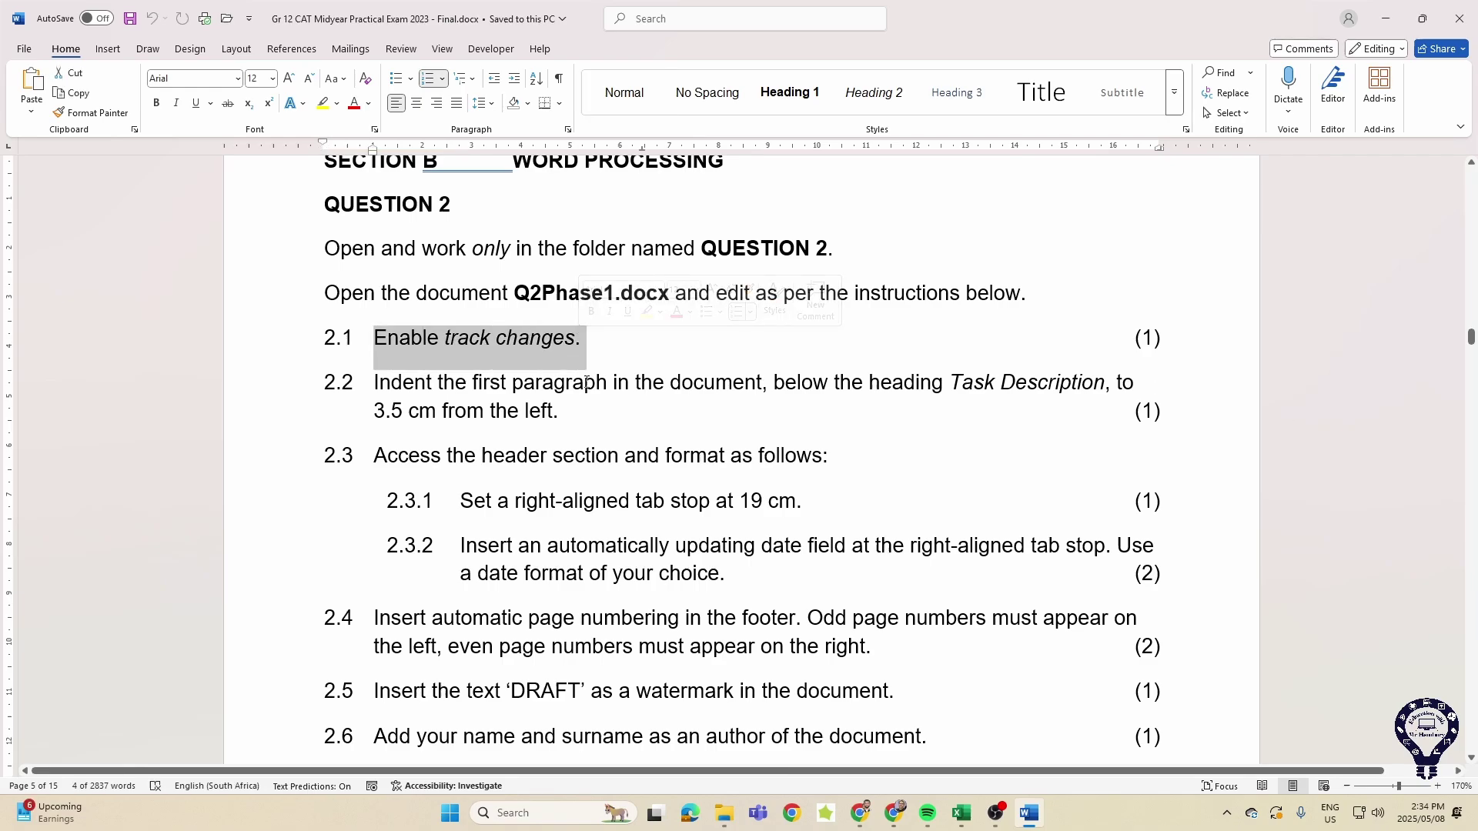
Look at the Review tab's Track Changes options without choosing one, then continue down the tasks.
{"action": "left_click", "coordinate": [406, 46]}
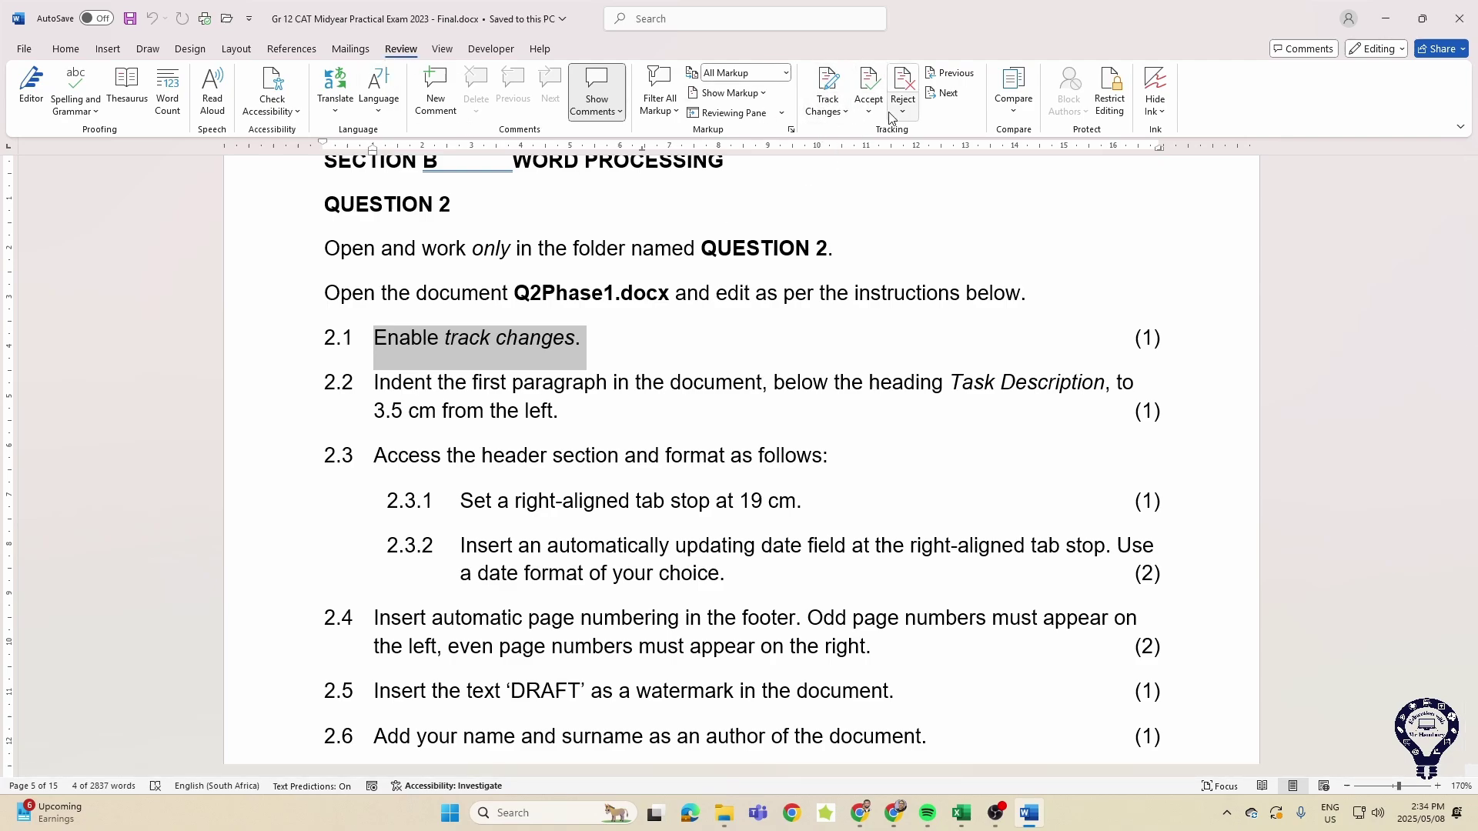
{"action": "left_click", "coordinate": [847, 114]}
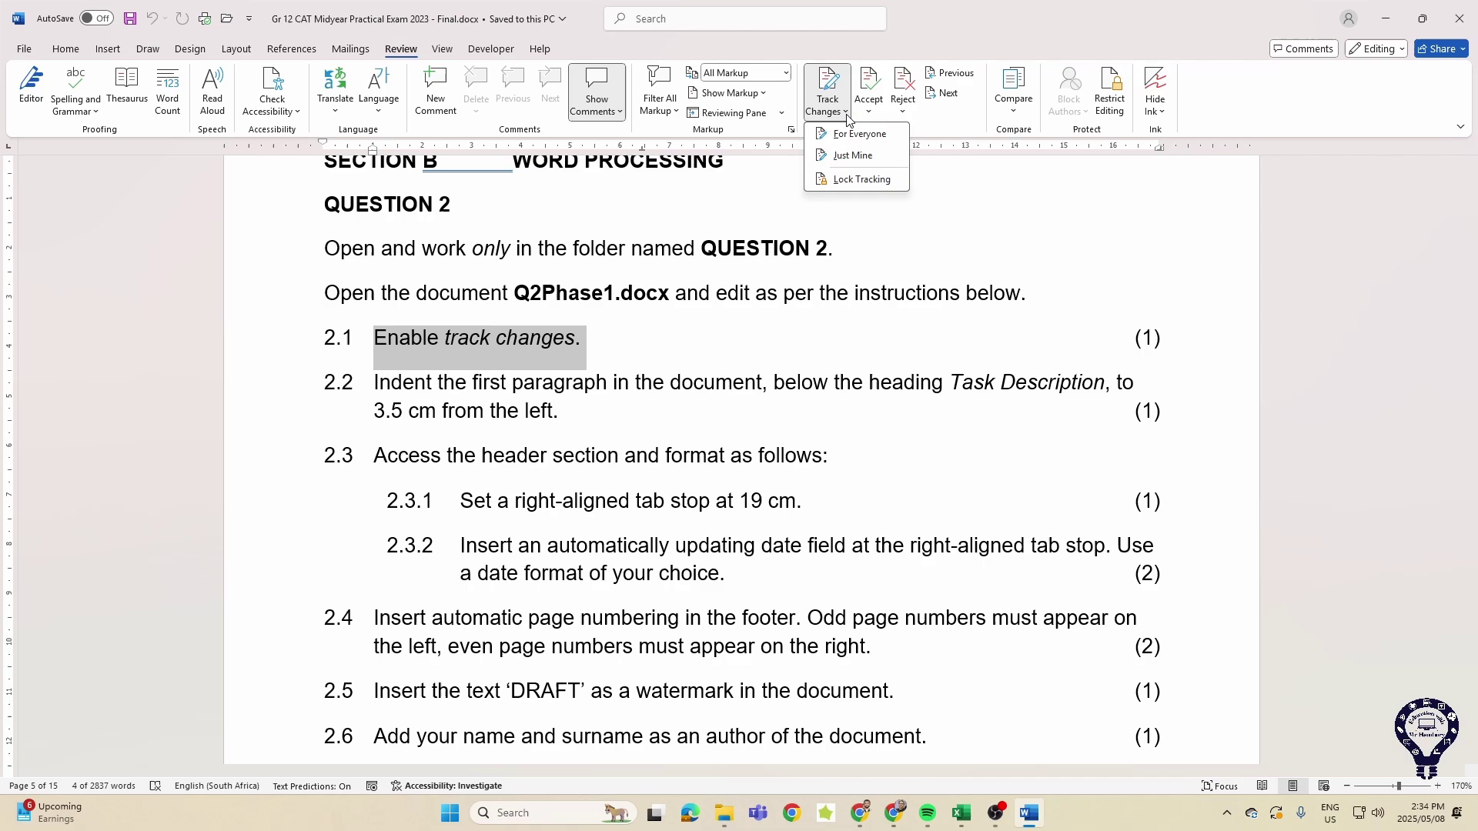
{"action": "left_click", "coordinate": [846, 114]}
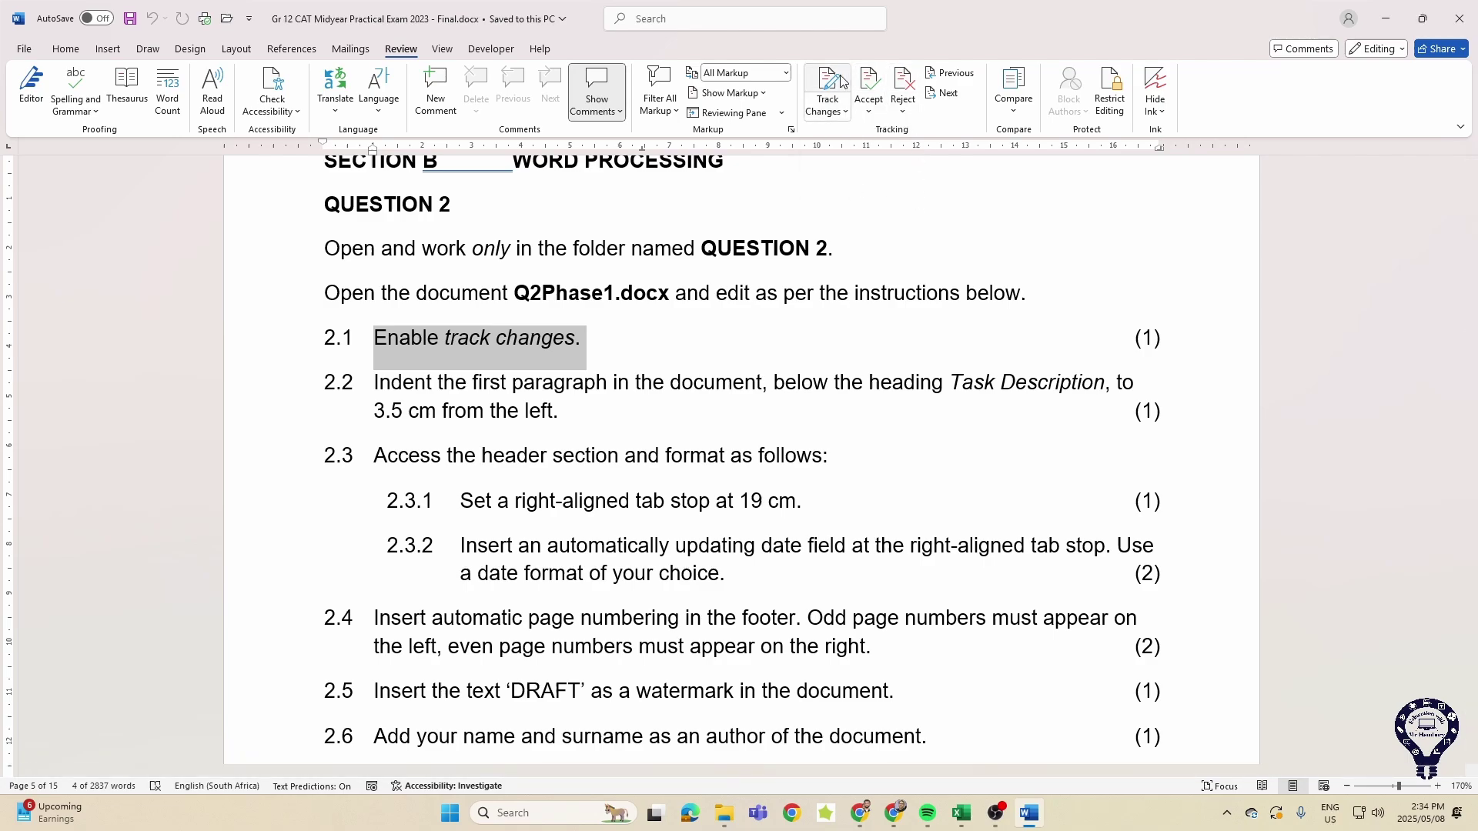
{"action": "left_click", "coordinate": [783, 356]}
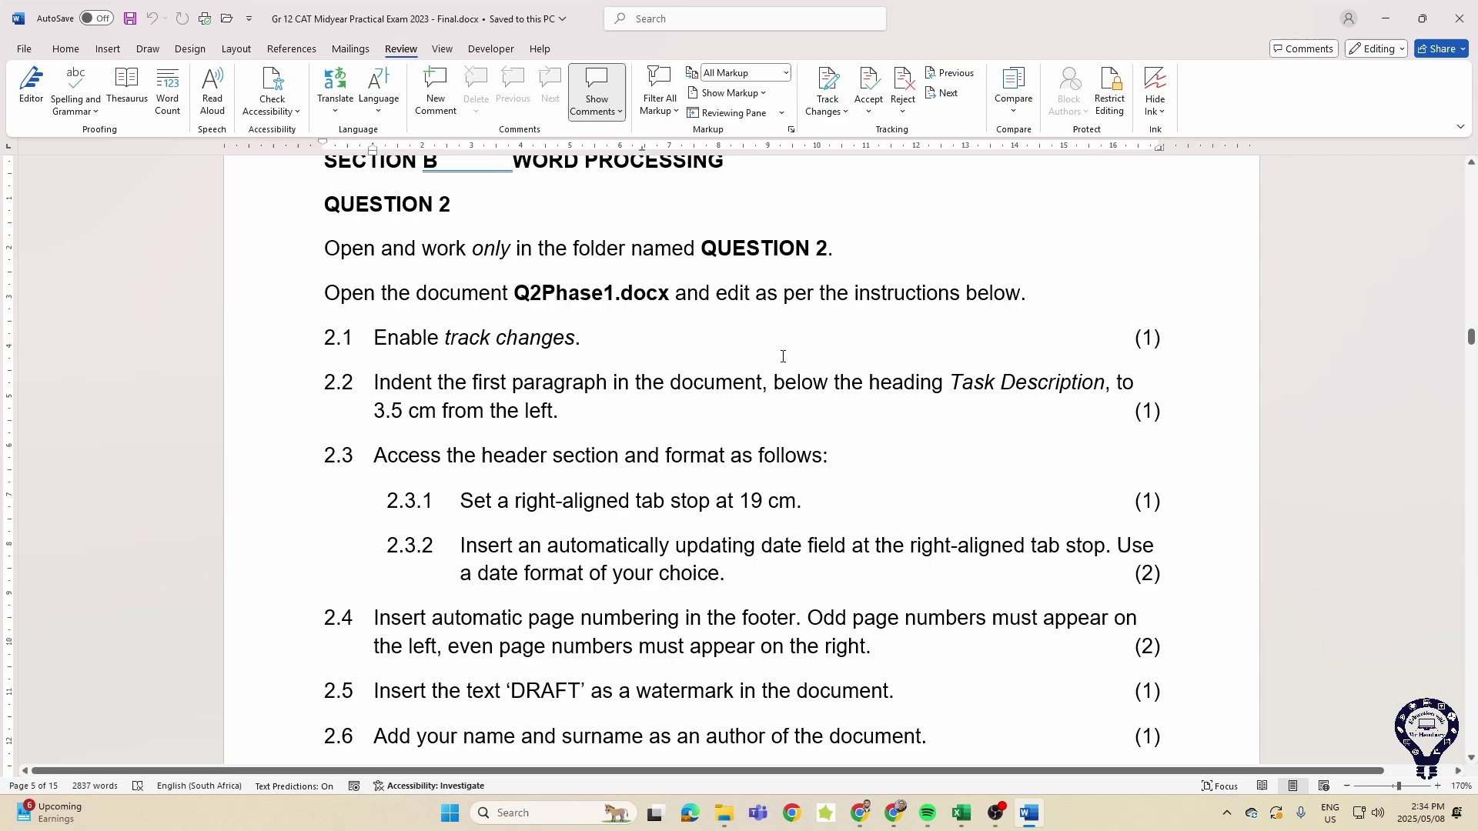
{"action": "scroll", "coordinate": [783, 356], "scroll_direction": "down", "scroll_amount": 1}
{"action": "left_click_drag", "start_coordinate": [428, 329], "coordinate": [610, 323]}
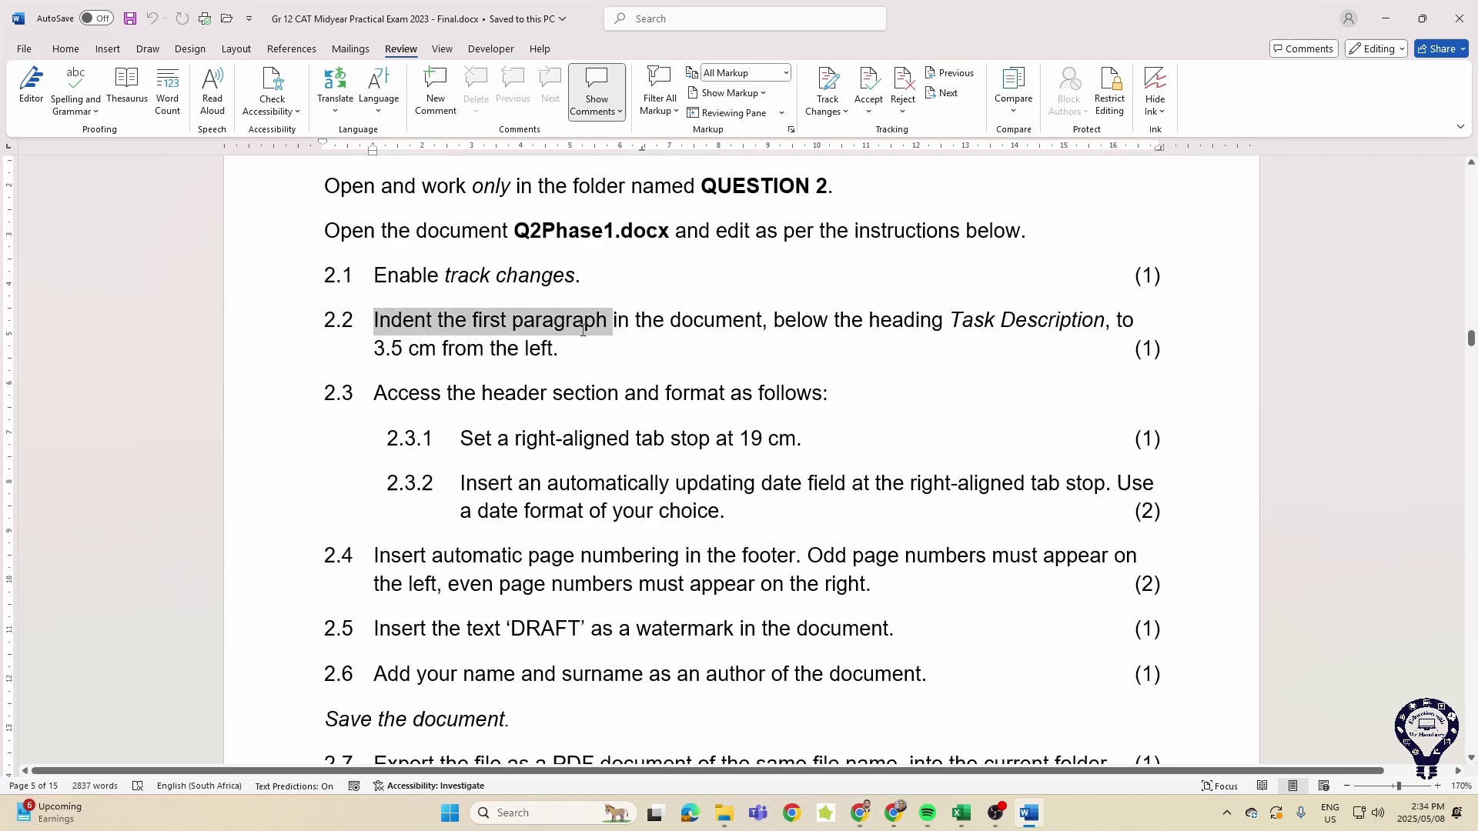
{"action": "left_click", "coordinate": [65, 48]}
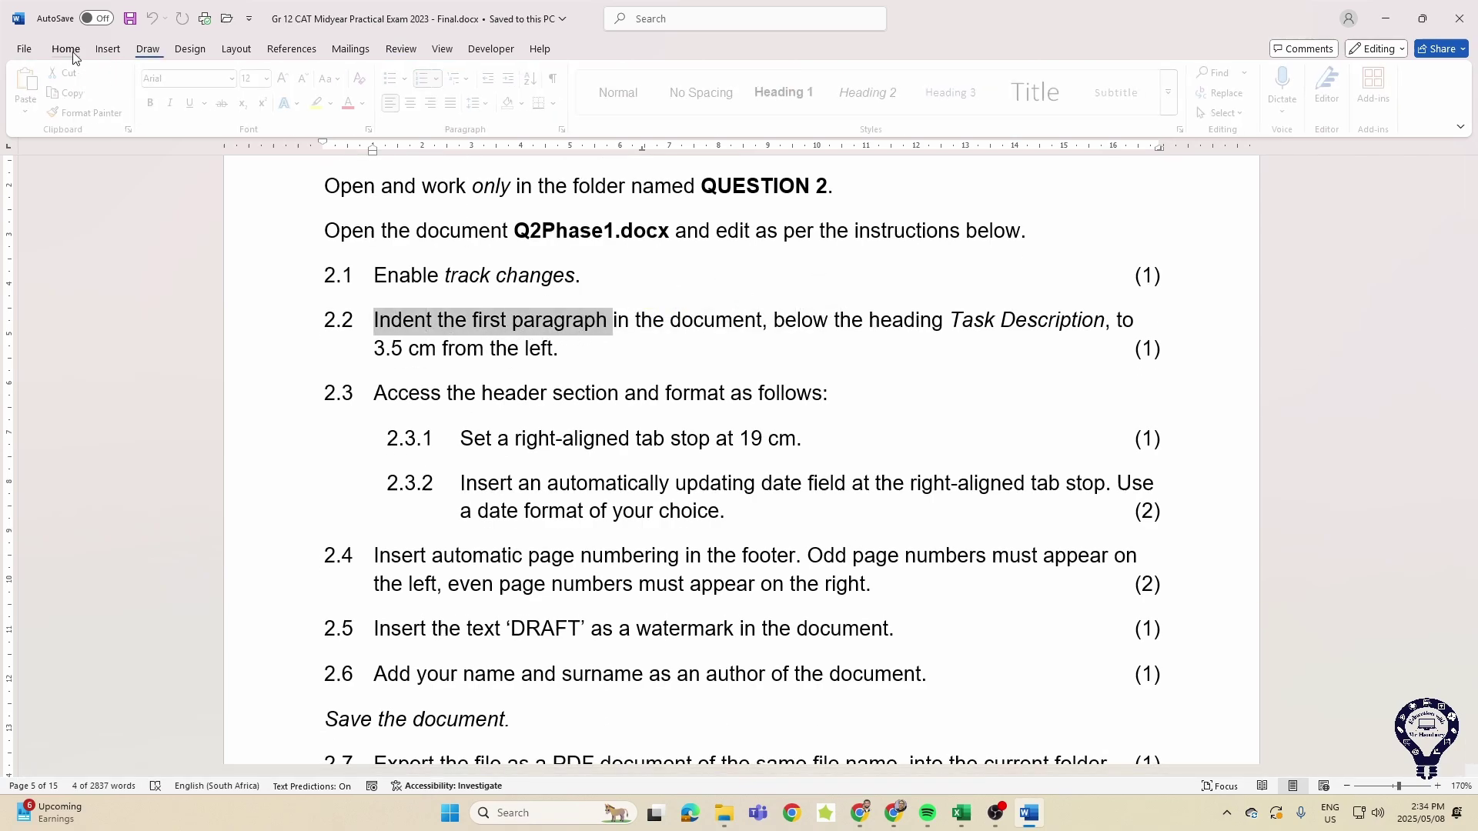
{"action": "left_click", "coordinate": [568, 130]}
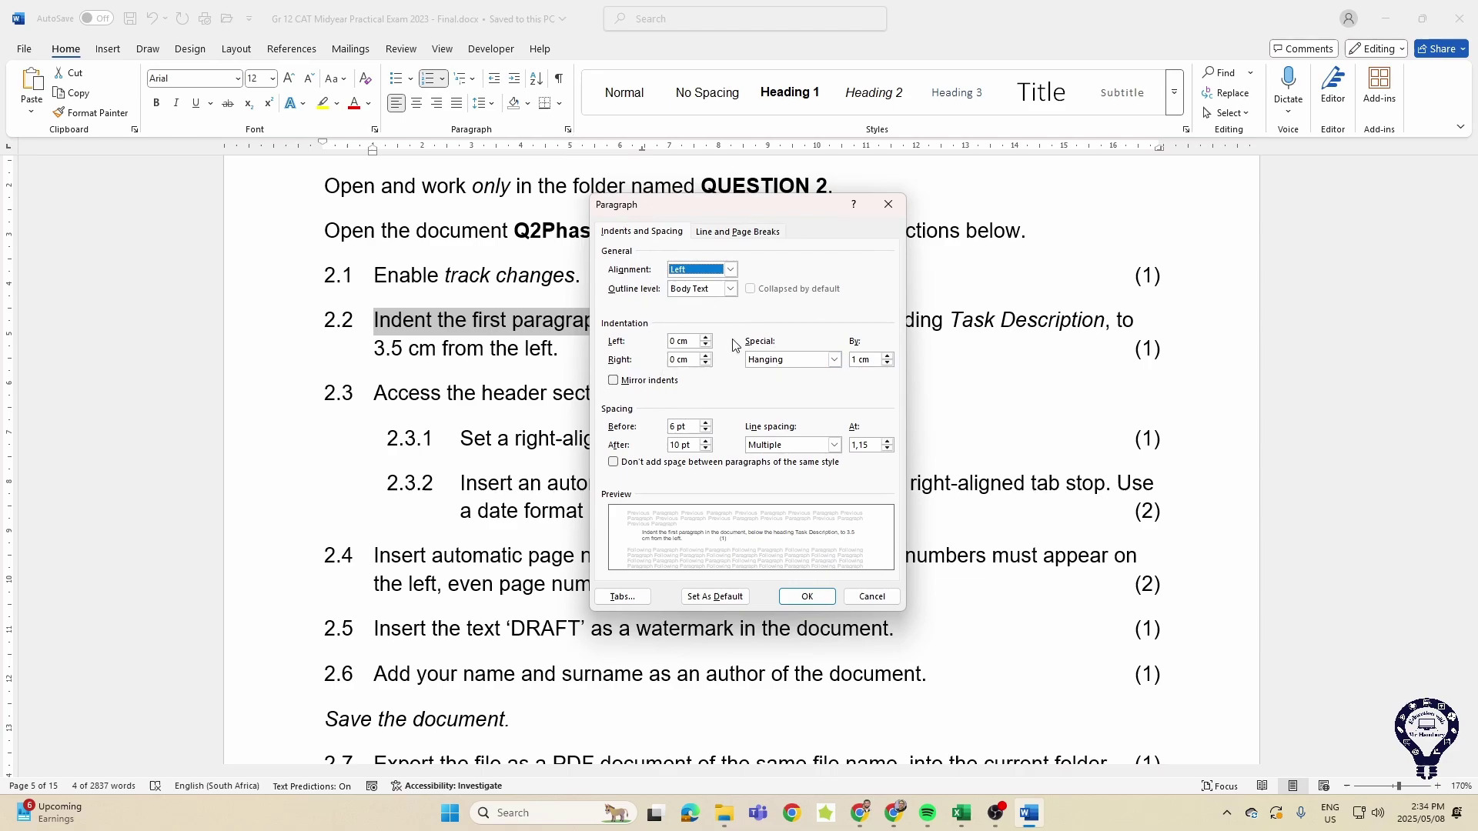
{"action": "left_click", "coordinate": [900, 205]}
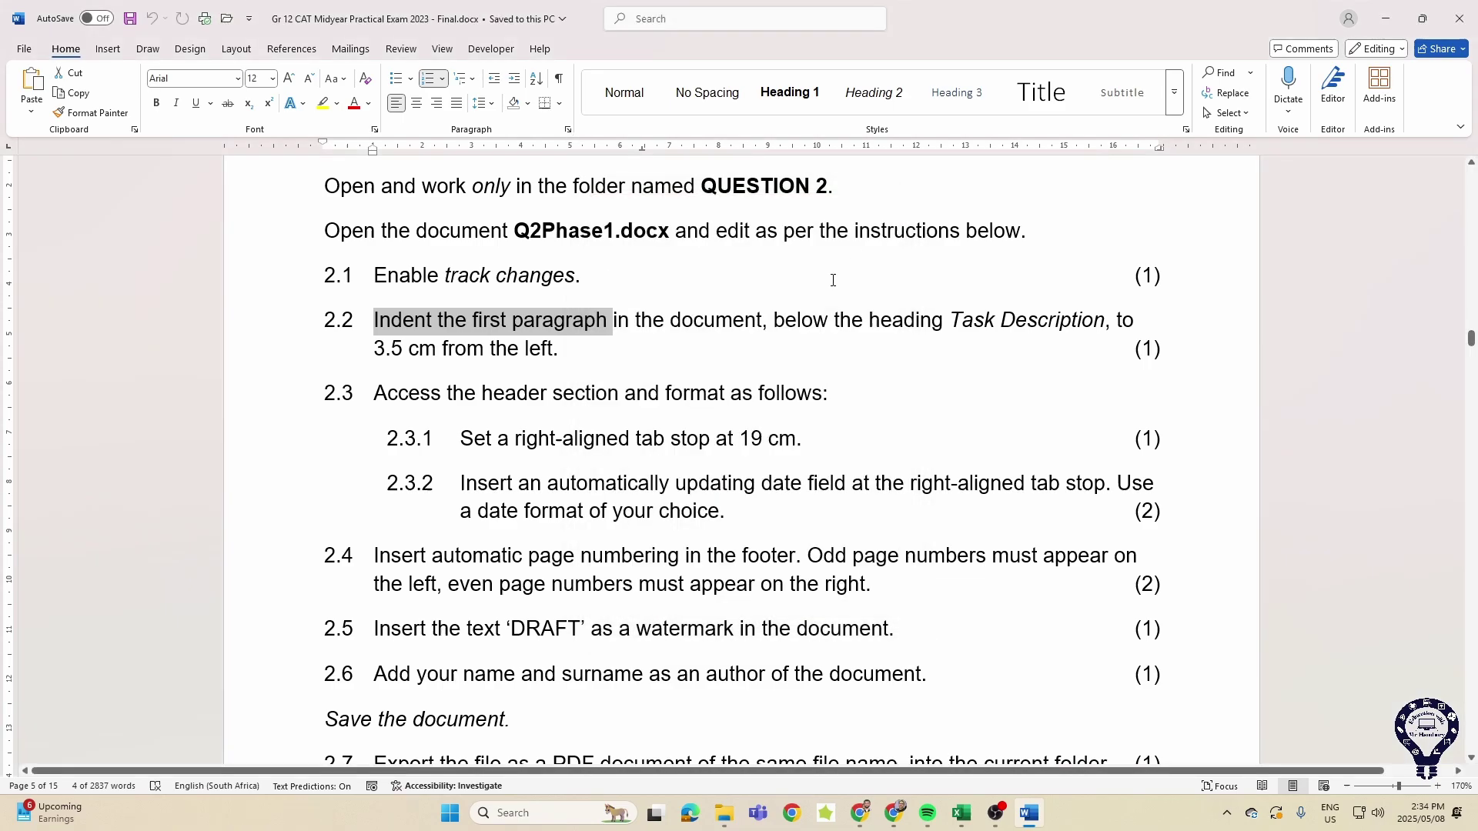
{"action": "scroll", "coordinate": [502, 397], "scroll_direction": "down", "scroll_amount": 1}
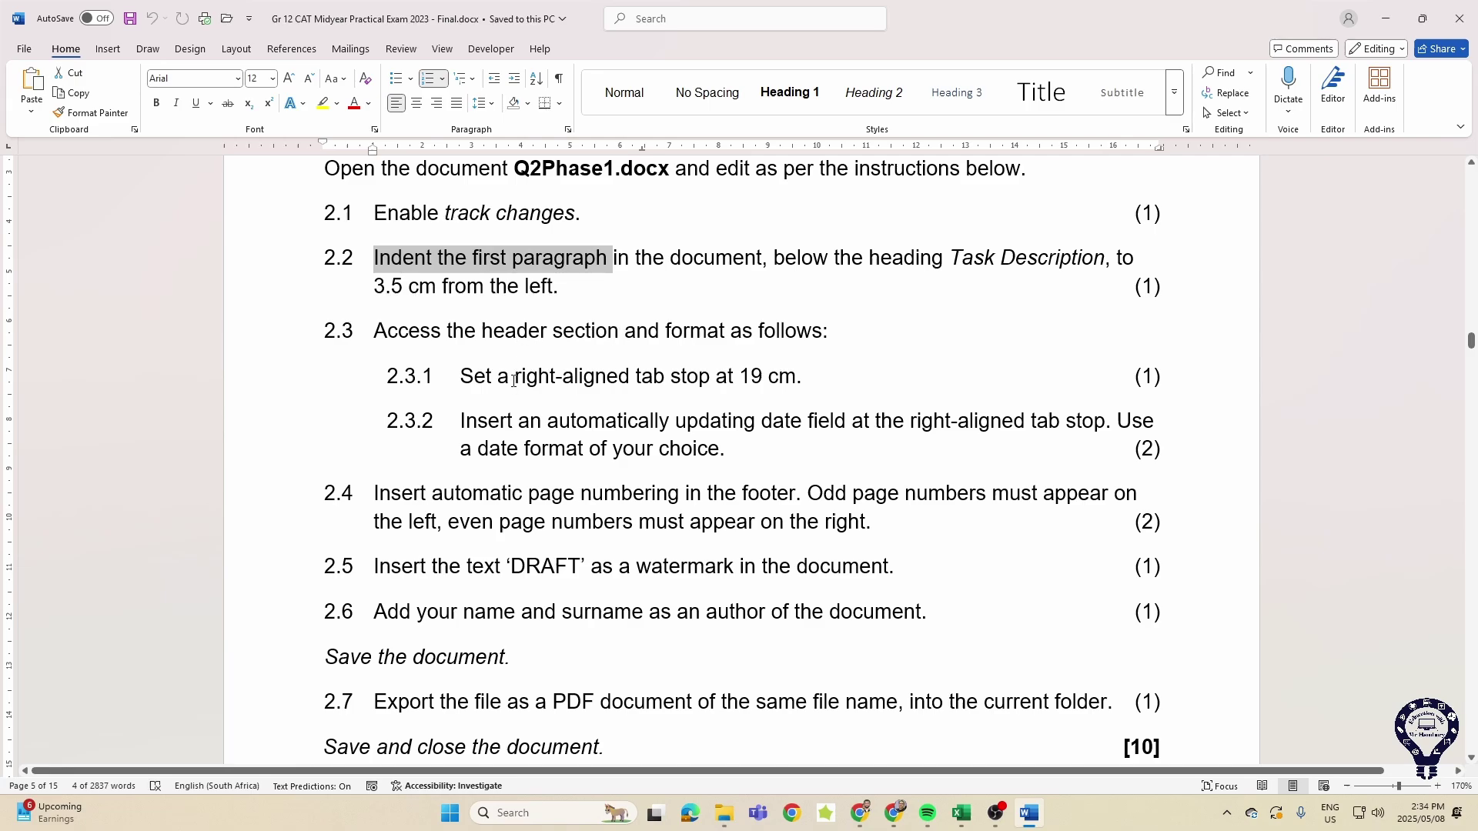
{"action": "left_click_drag", "start_coordinate": [514, 380], "coordinate": [715, 380]}
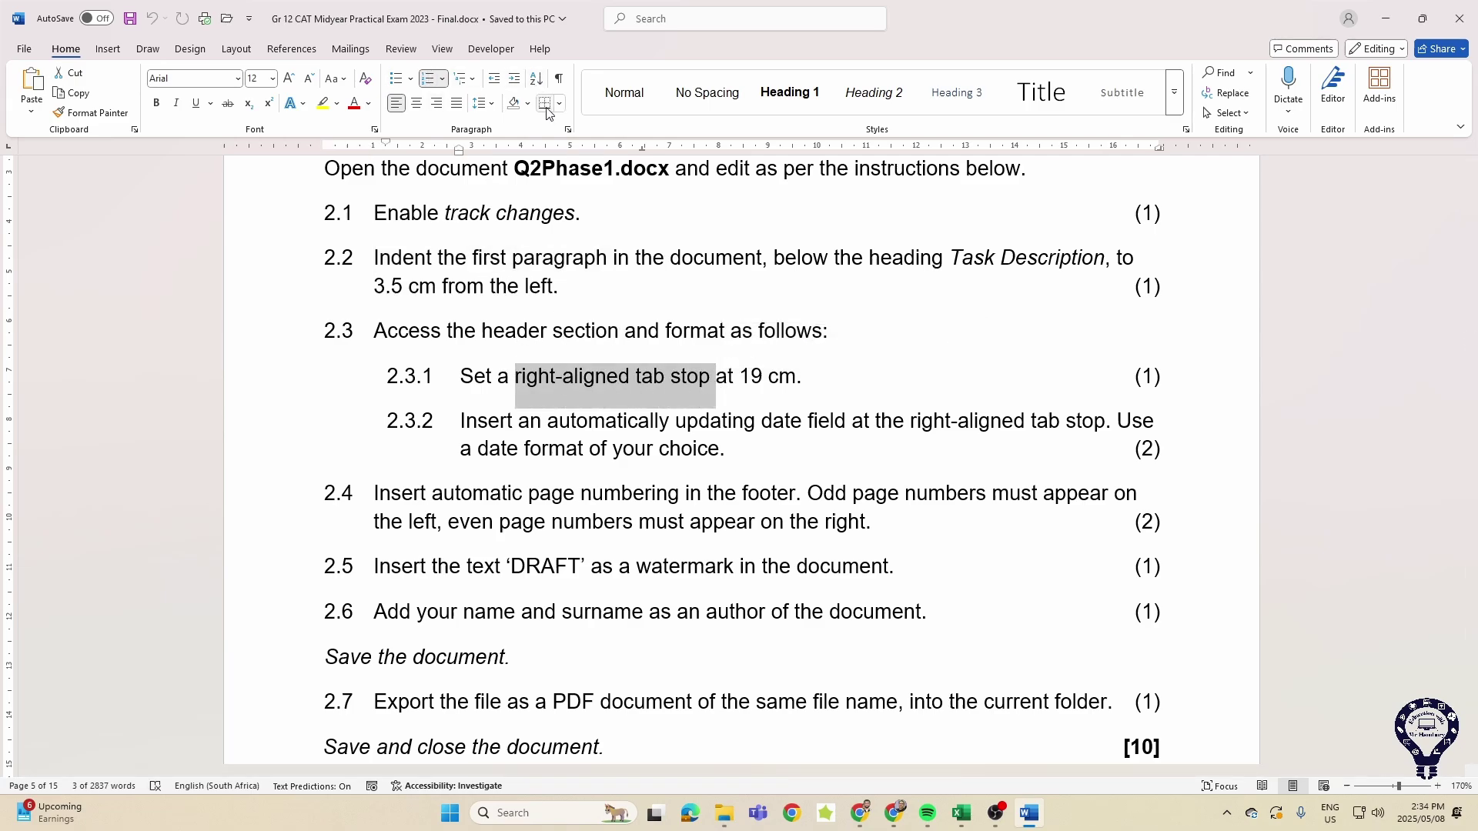
{"action": "left_click", "coordinate": [568, 130]}
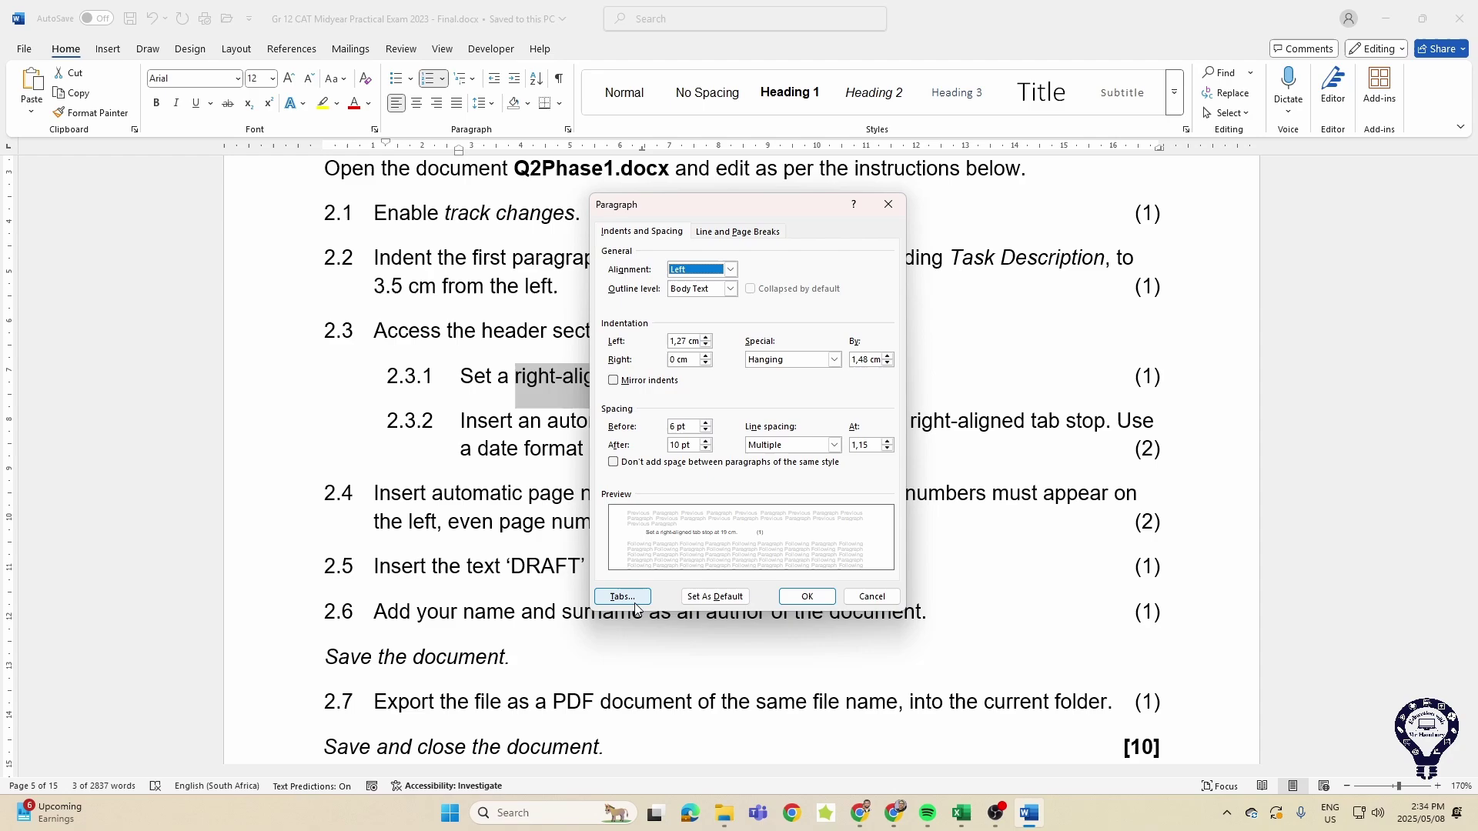
{"action": "left_click", "coordinate": [622, 596]}
{"action": "left_click_drag", "start_coordinate": [1278, 269], "coordinate": [787, 241]}
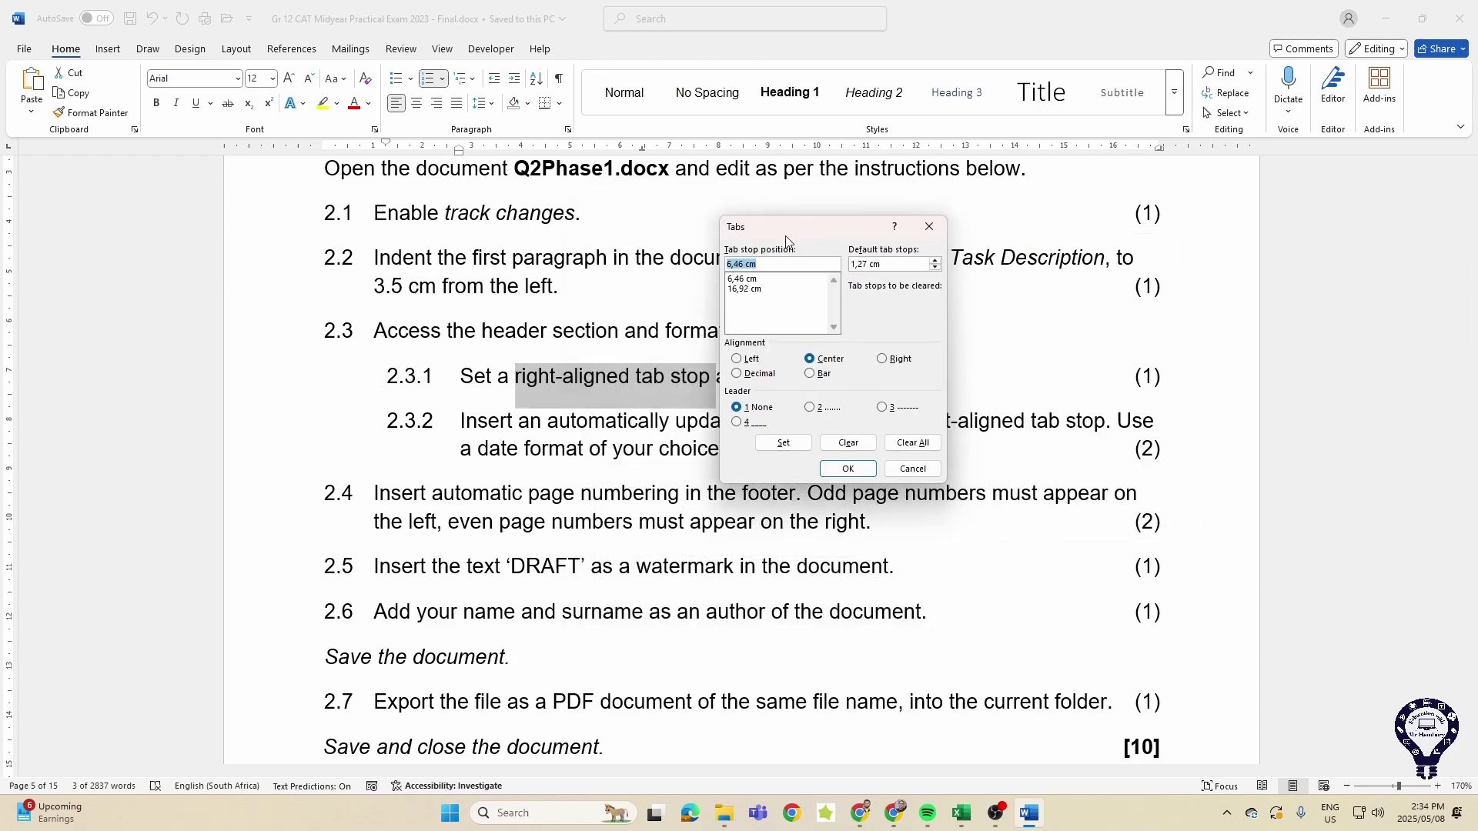
{"action": "left_click", "coordinate": [913, 469]}
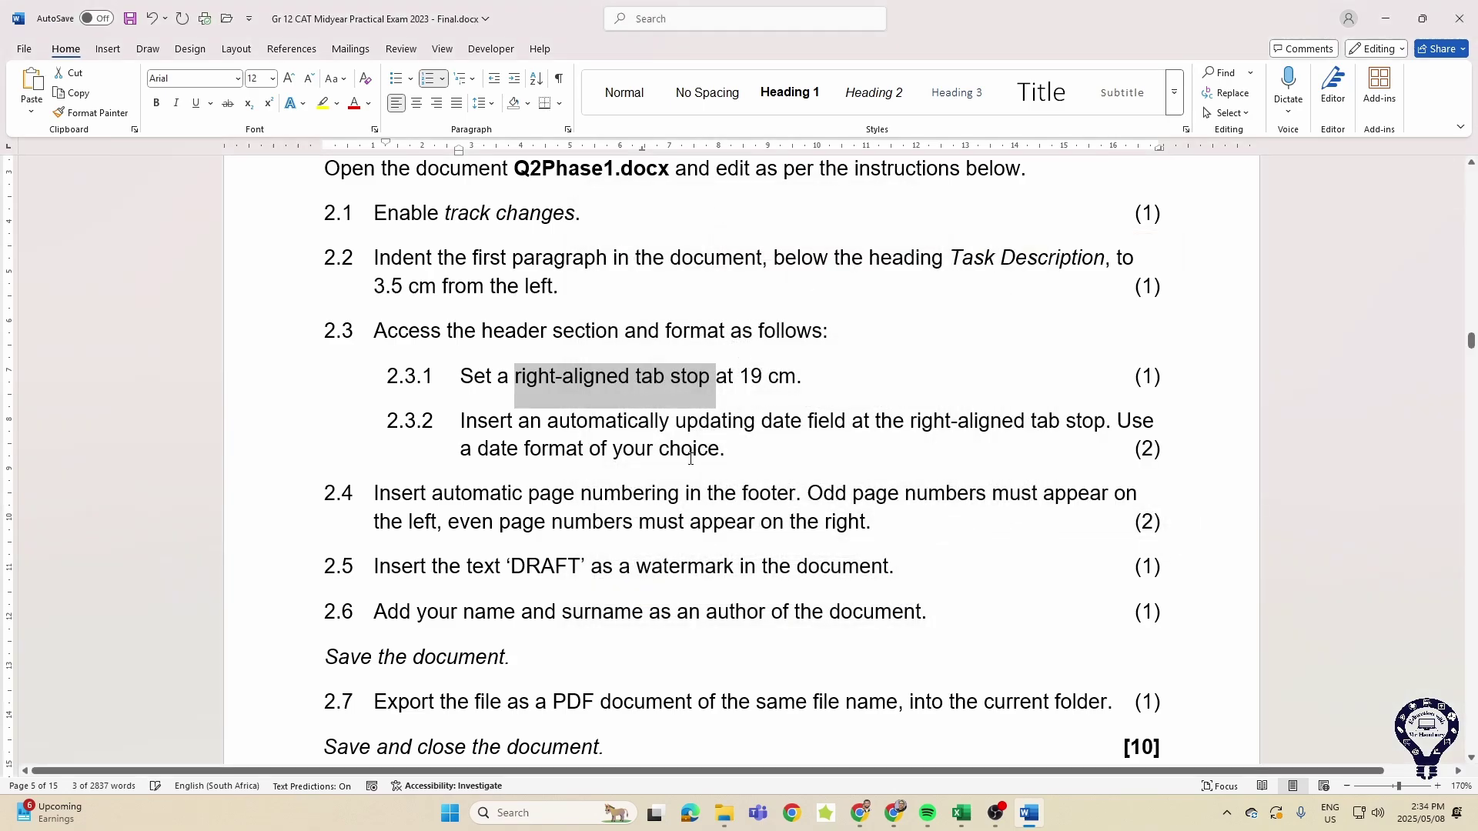
{"action": "left_click", "coordinate": [646, 377]}
{"action": "scroll", "coordinate": [646, 378], "scroll_direction": "down", "scroll_amount": 3}
{"action": "scroll", "coordinate": [646, 377], "scroll_direction": "up", "scroll_amount": 1}
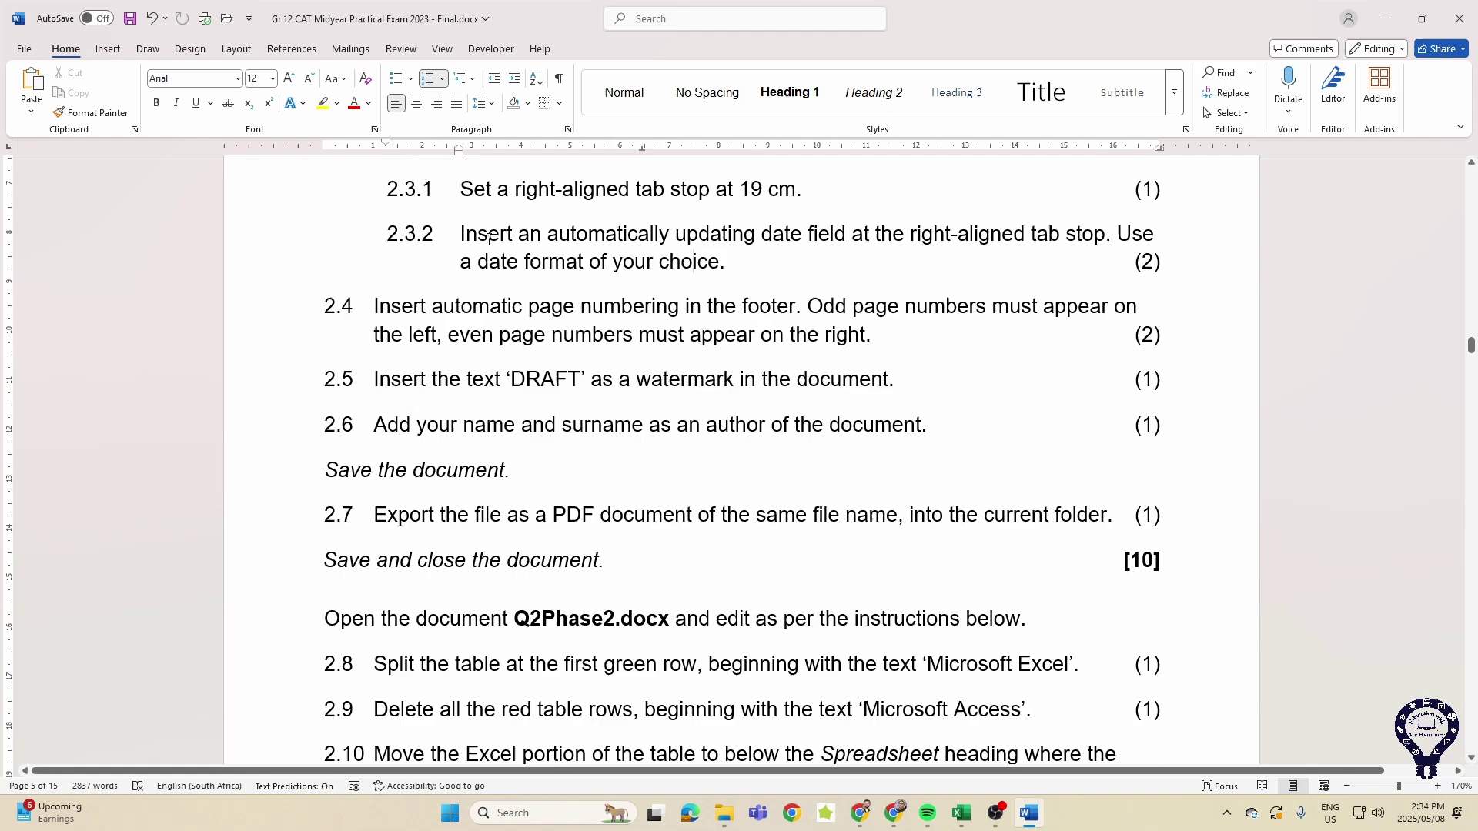
{"action": "left_click_drag", "start_coordinate": [459, 234], "coordinate": [848, 234]}
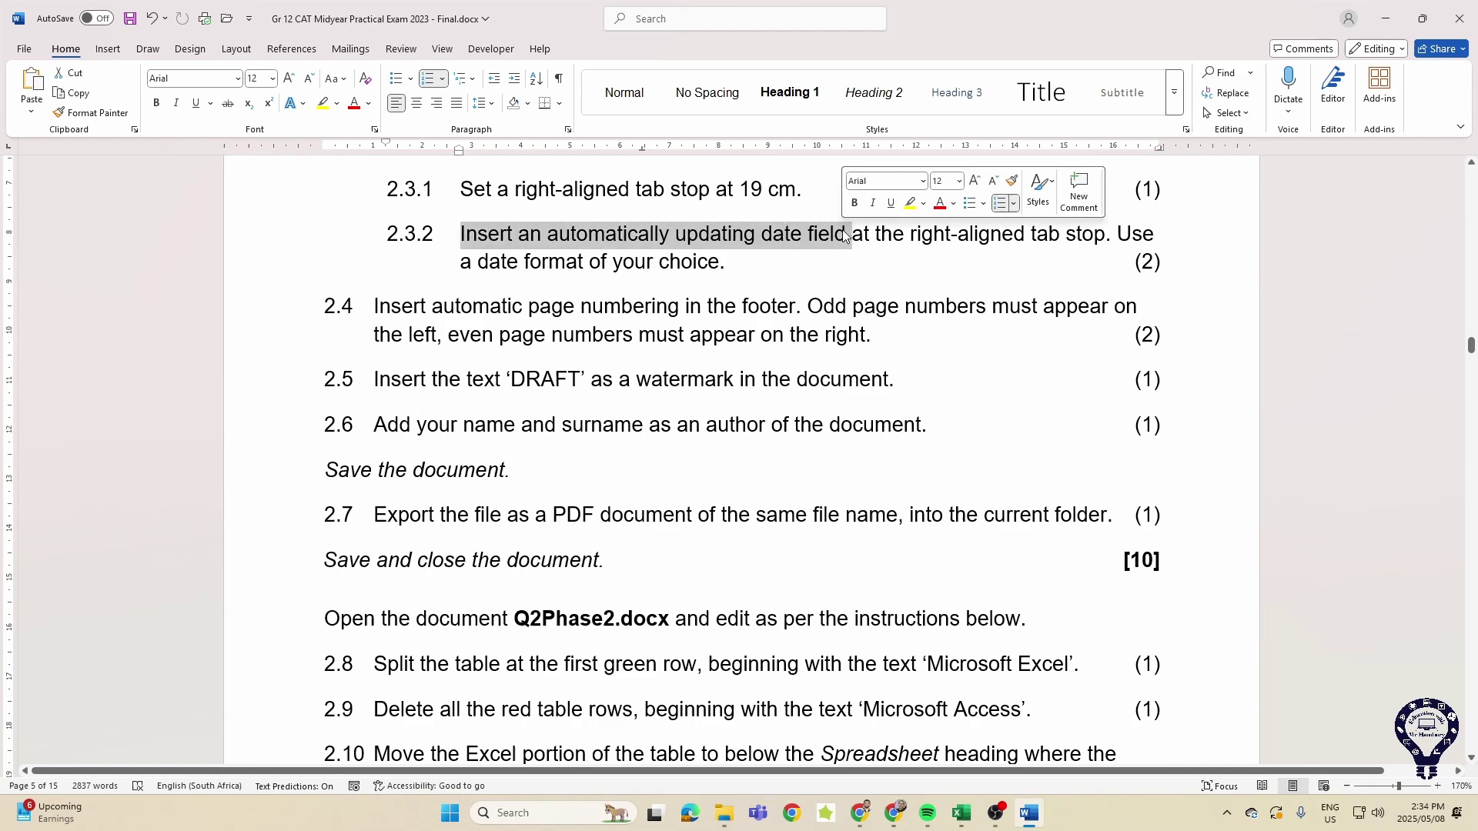
{"action": "left_click", "coordinate": [744, 234]}
{"action": "scroll", "coordinate": [703, 210], "scroll_direction": "up", "scroll_amount": 5}
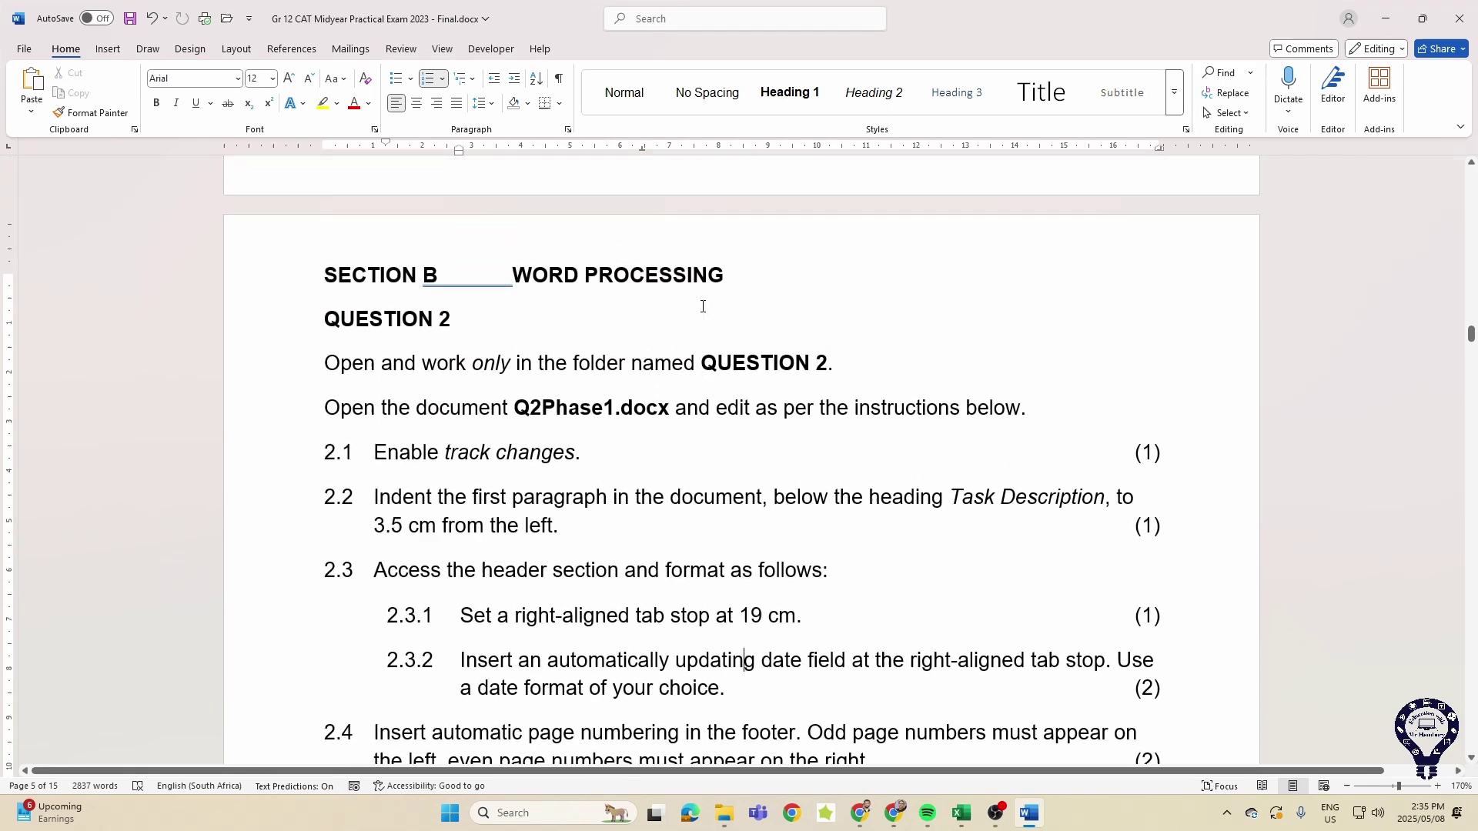
{"action": "left_click", "coordinate": [705, 251]}
{"action": "double_click", "coordinate": [702, 252]}
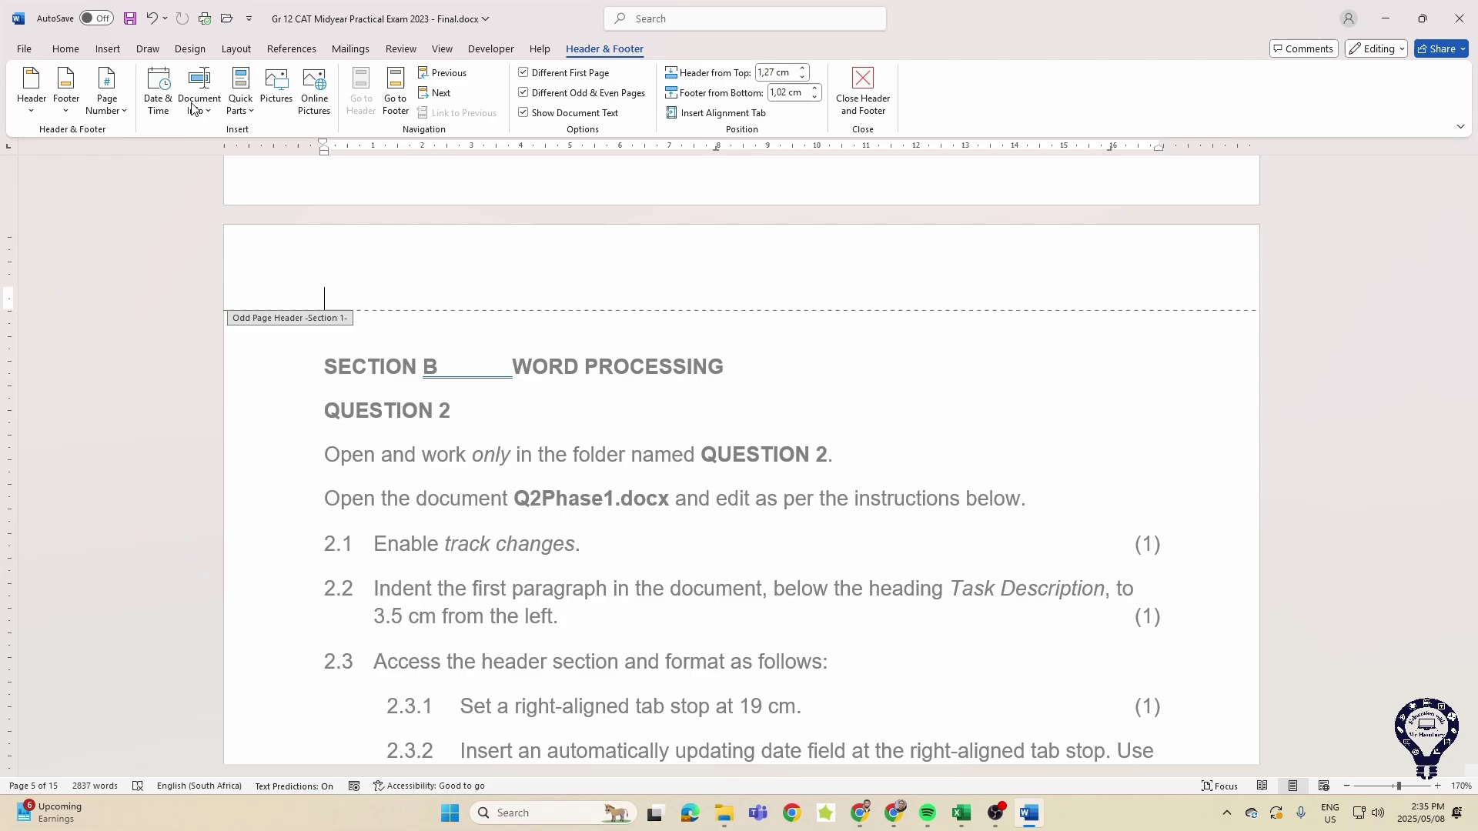
{"action": "left_click", "coordinate": [216, 106]}
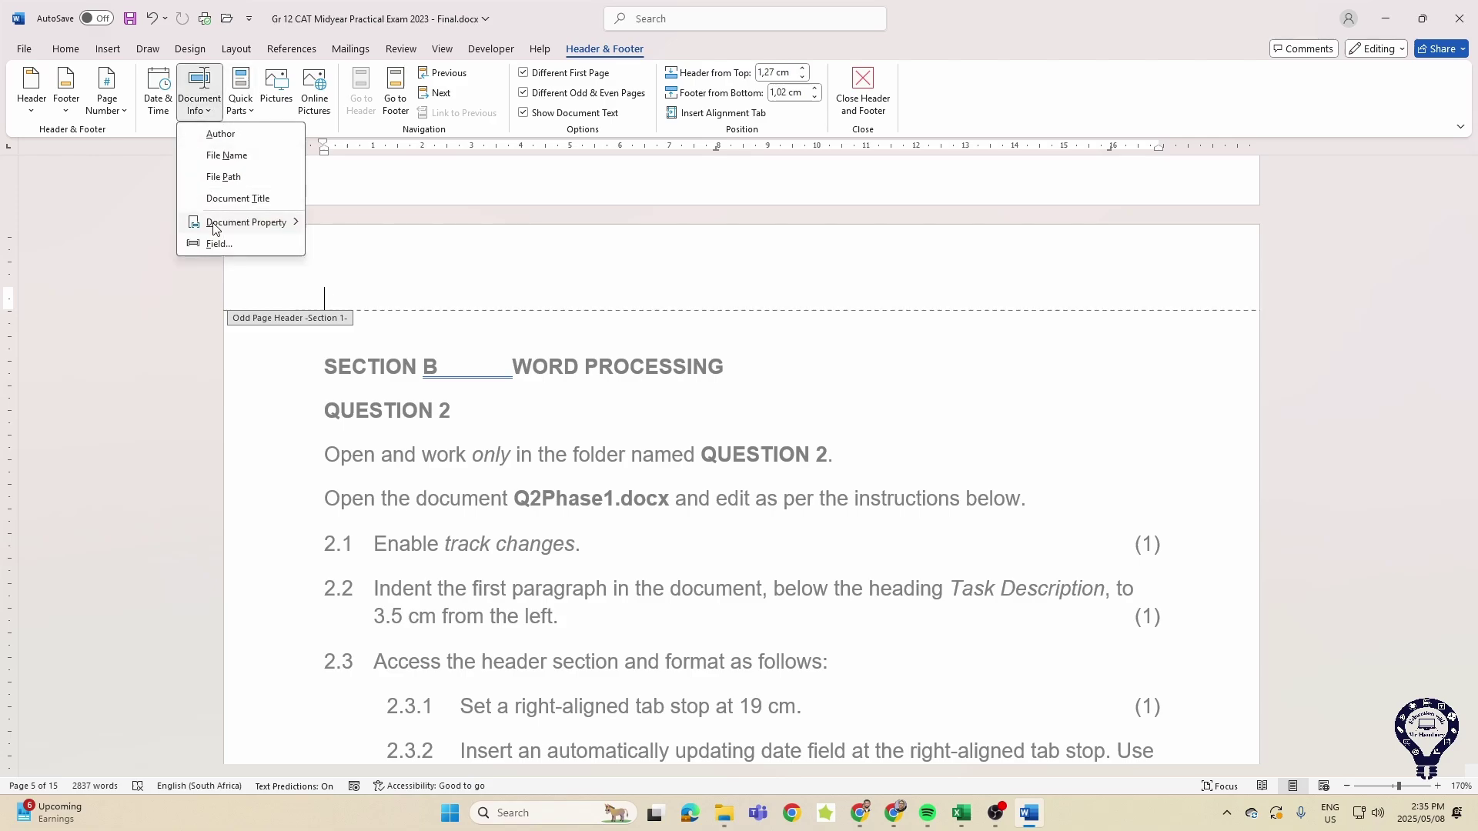
{"action": "left_click", "coordinate": [237, 109]}
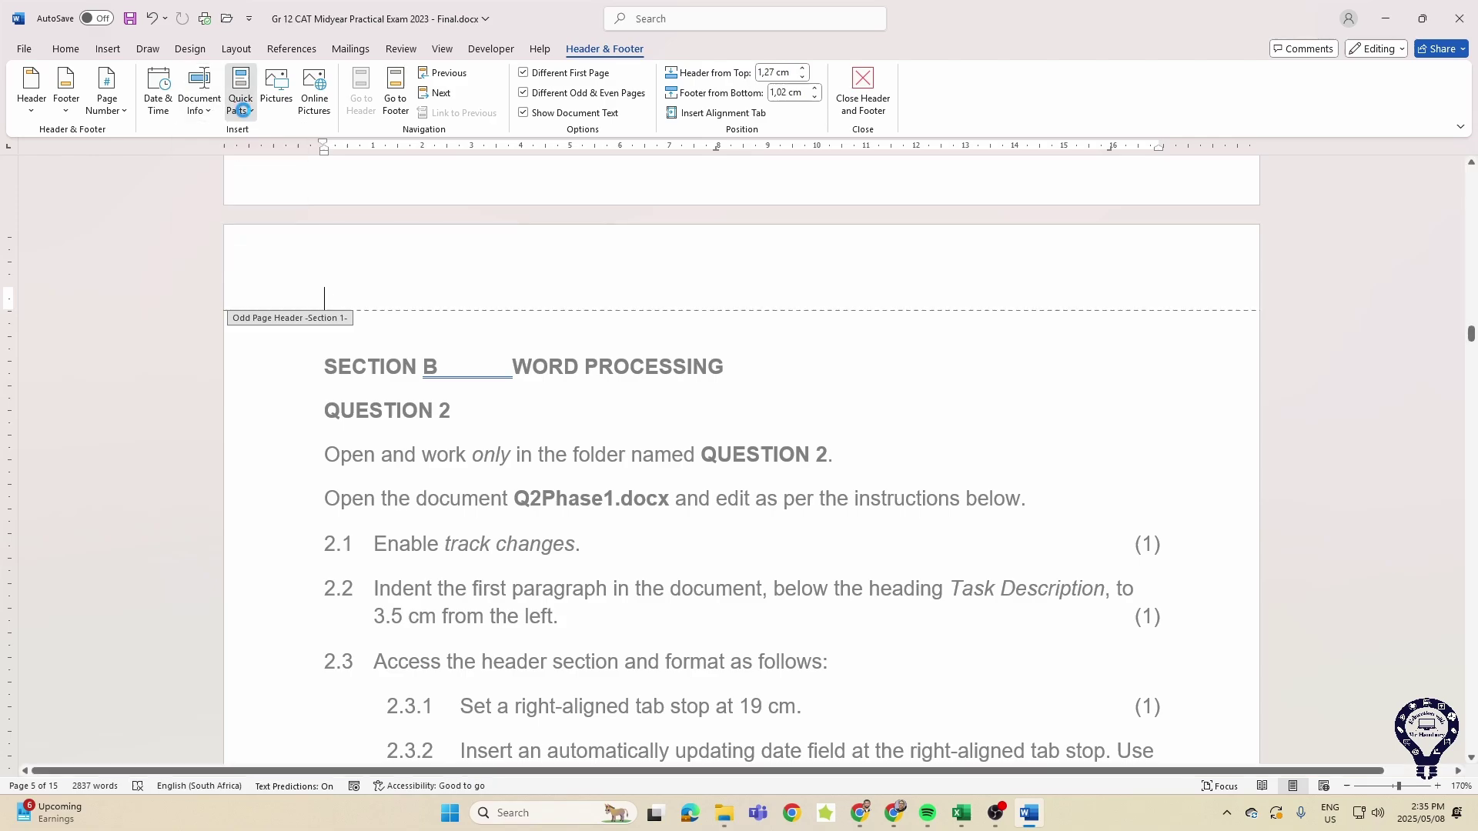
{"action": "left_click", "coordinate": [240, 103]}
{"action": "left_click", "coordinate": [268, 177]}
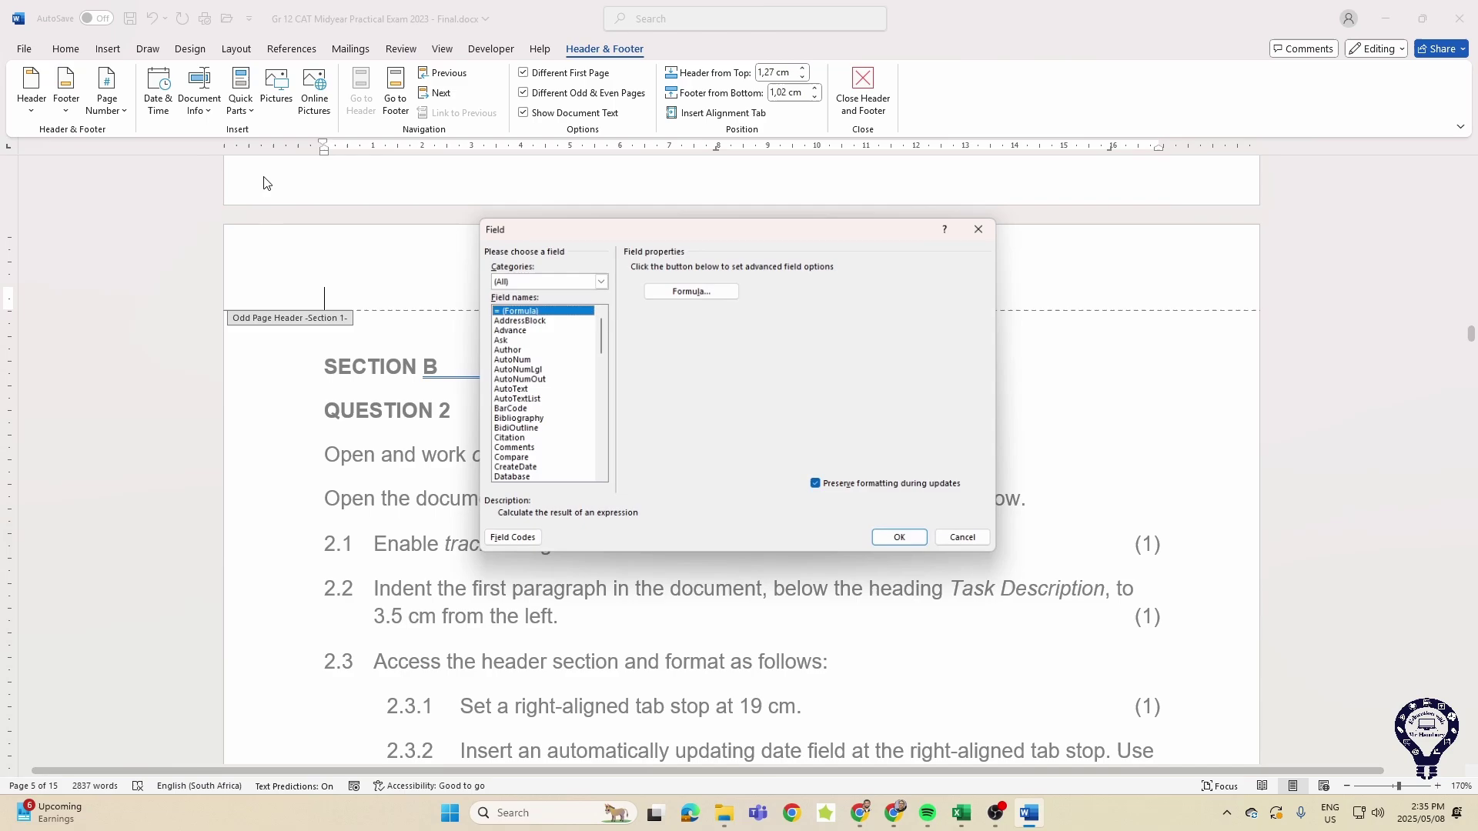
{"action": "left_click_drag", "start_coordinate": [602, 344], "coordinate": [602, 394]}
{"action": "scroll", "coordinate": [542, 370], "scroll_direction": "up", "scroll_amount": 3}
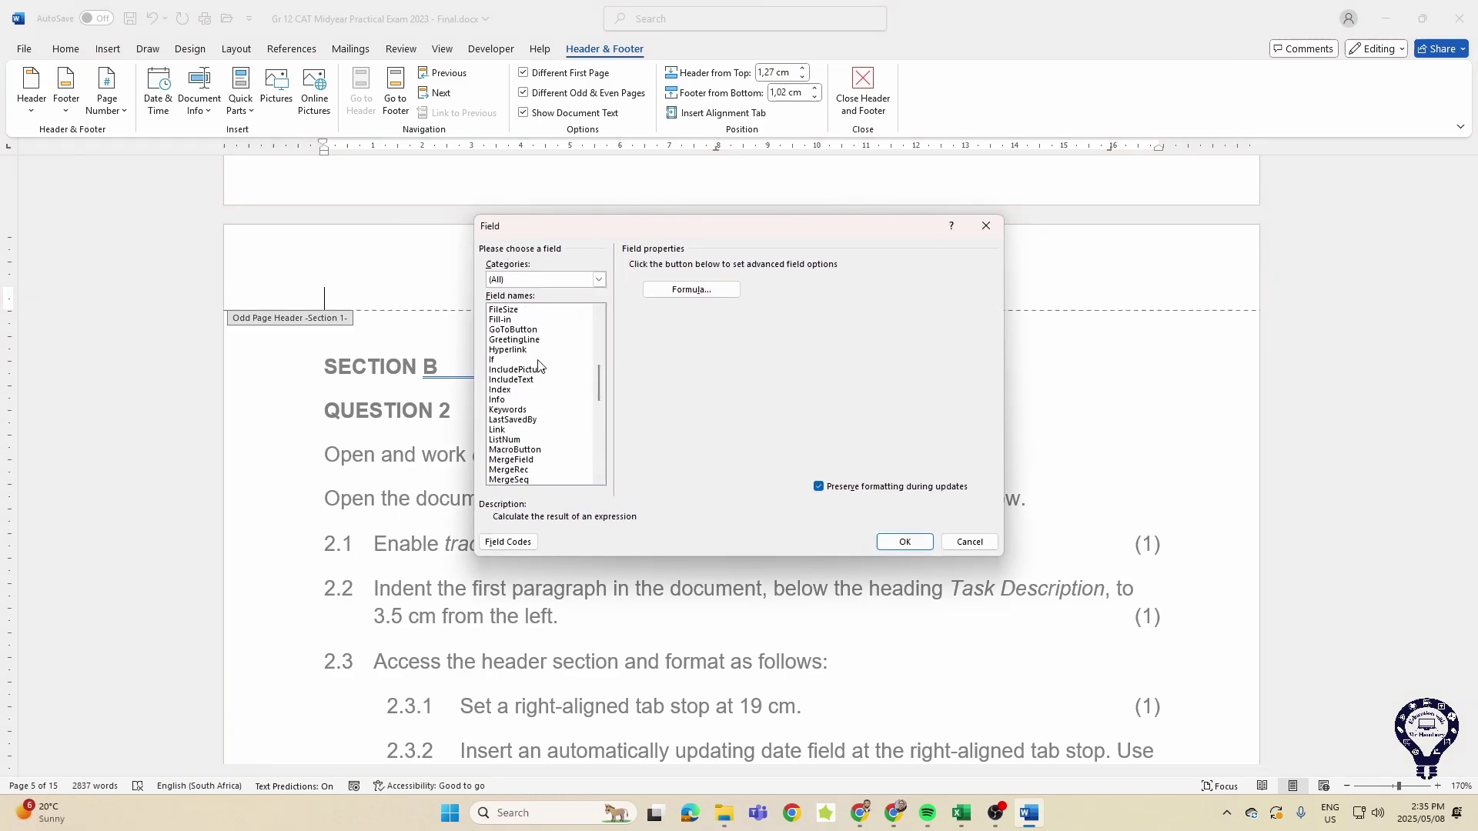
{"action": "left_click", "coordinate": [539, 310]}
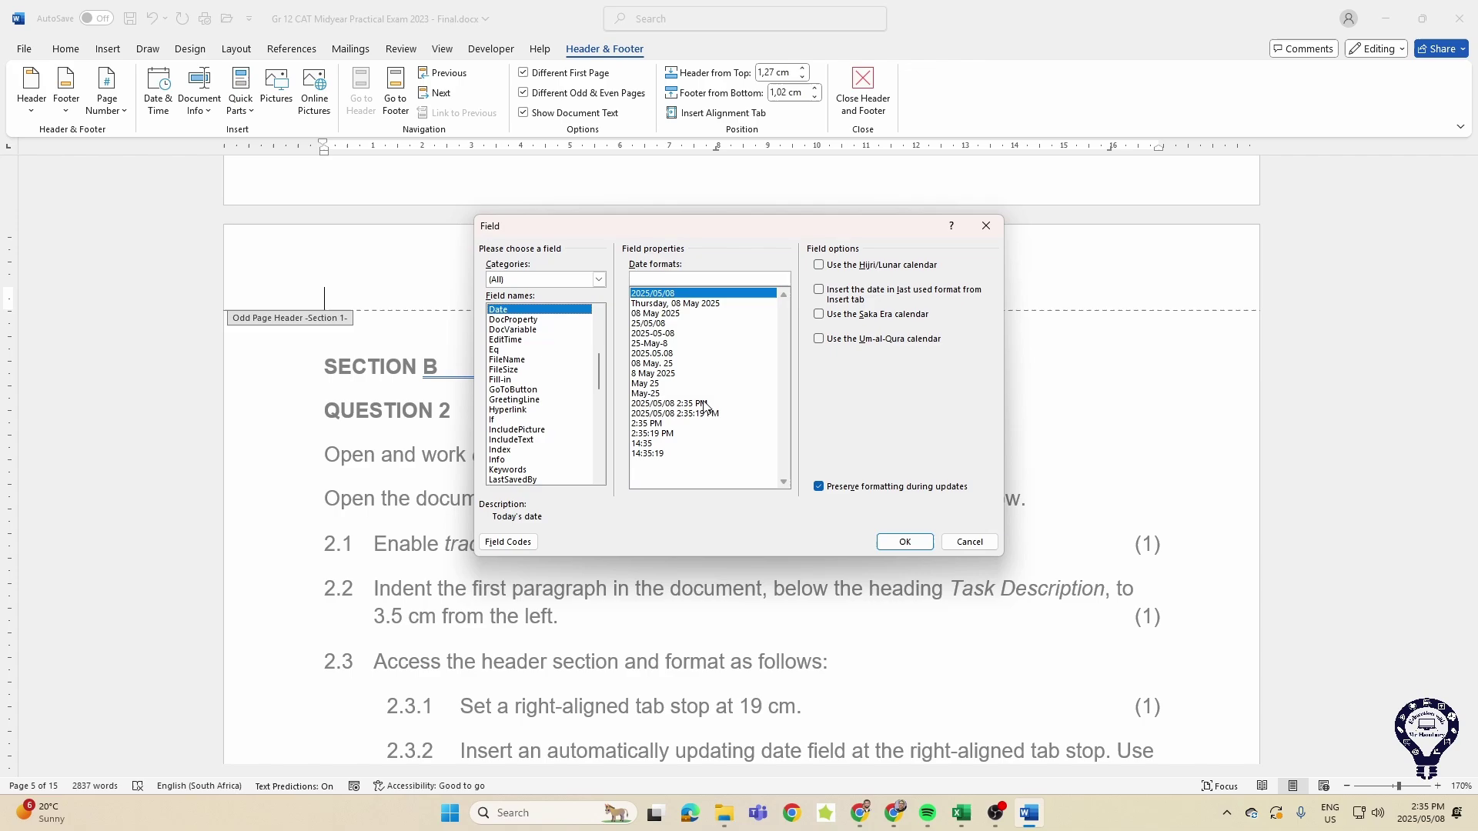
{"action": "left_click", "coordinate": [953, 543]}
{"action": "left_click", "coordinate": [863, 88]}
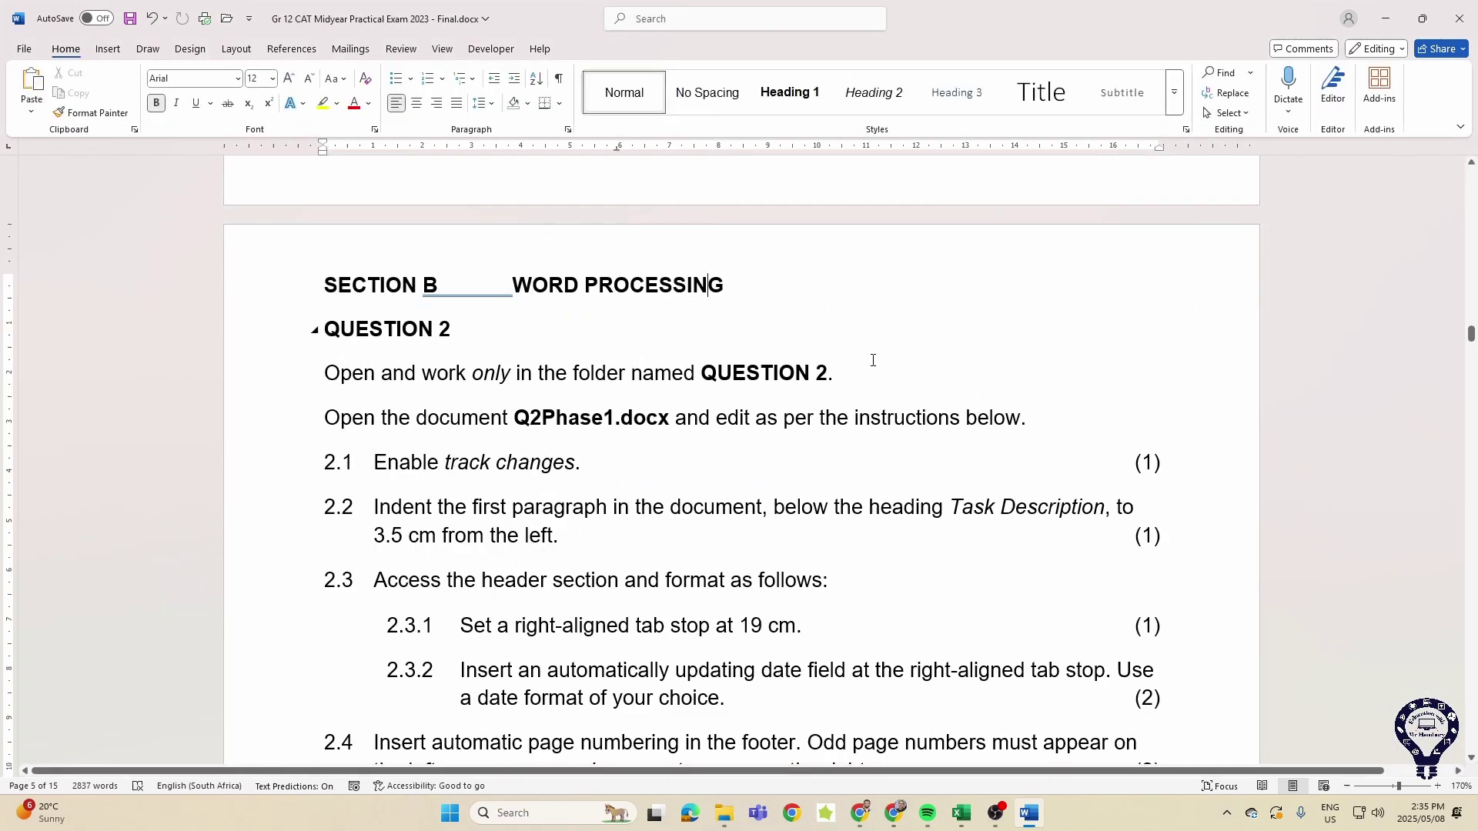
{"action": "scroll", "coordinate": [829, 398], "scroll_direction": "down", "scroll_amount": 3}
{"action": "scroll", "coordinate": [828, 398], "scroll_direction": "down", "scroll_amount": 1}
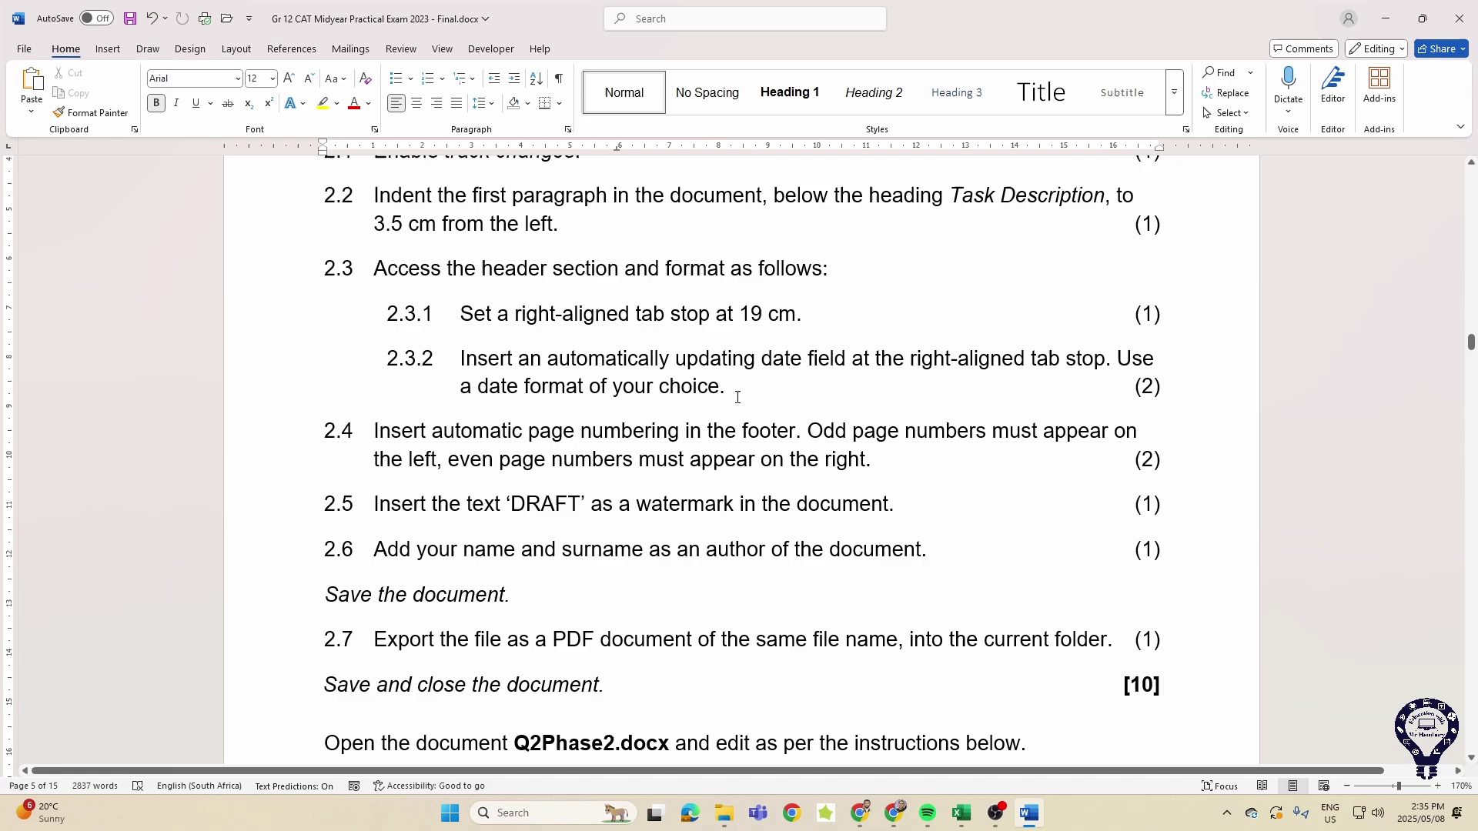
{"action": "left_click", "coordinate": [474, 430]}
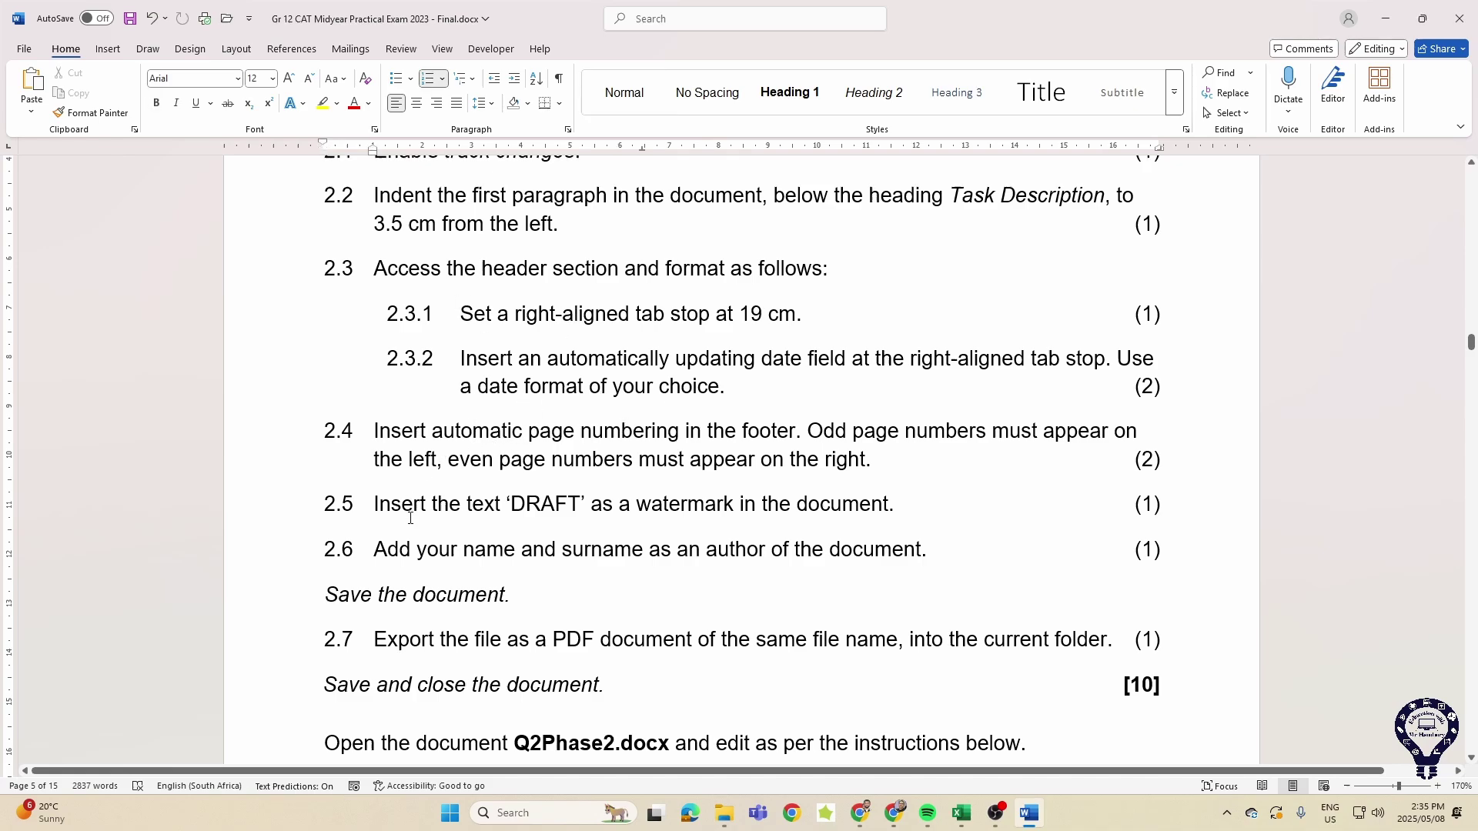
{"action": "left_click_drag", "start_coordinate": [410, 512], "coordinate": [741, 510]}
{"action": "left_click_drag", "start_coordinate": [465, 549], "coordinate": [920, 551]}
{"action": "scroll", "coordinate": [549, 400], "scroll_direction": "down", "scroll_amount": 4}
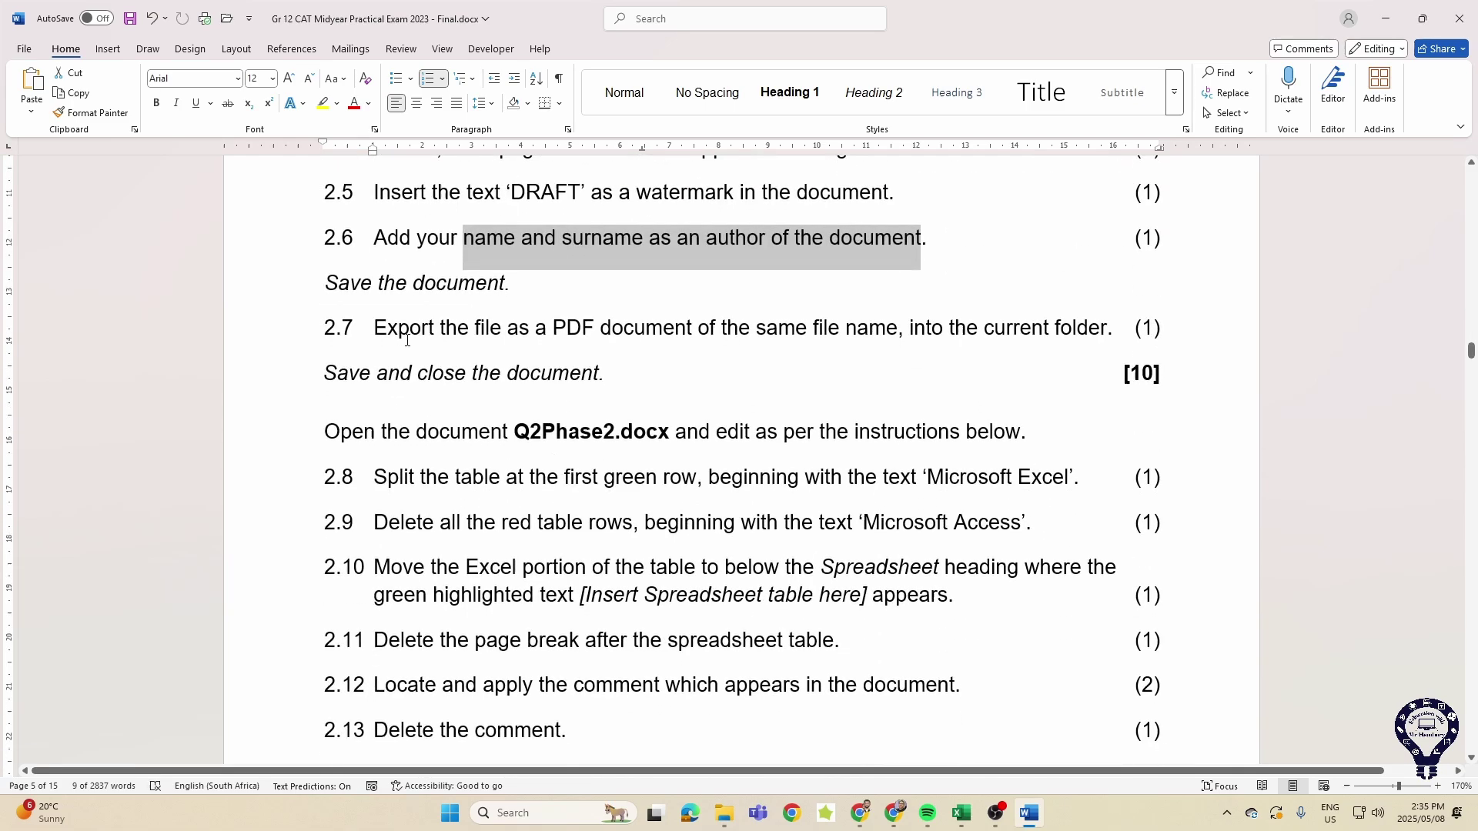
{"action": "left_click_drag", "start_coordinate": [398, 331], "coordinate": [660, 331]}
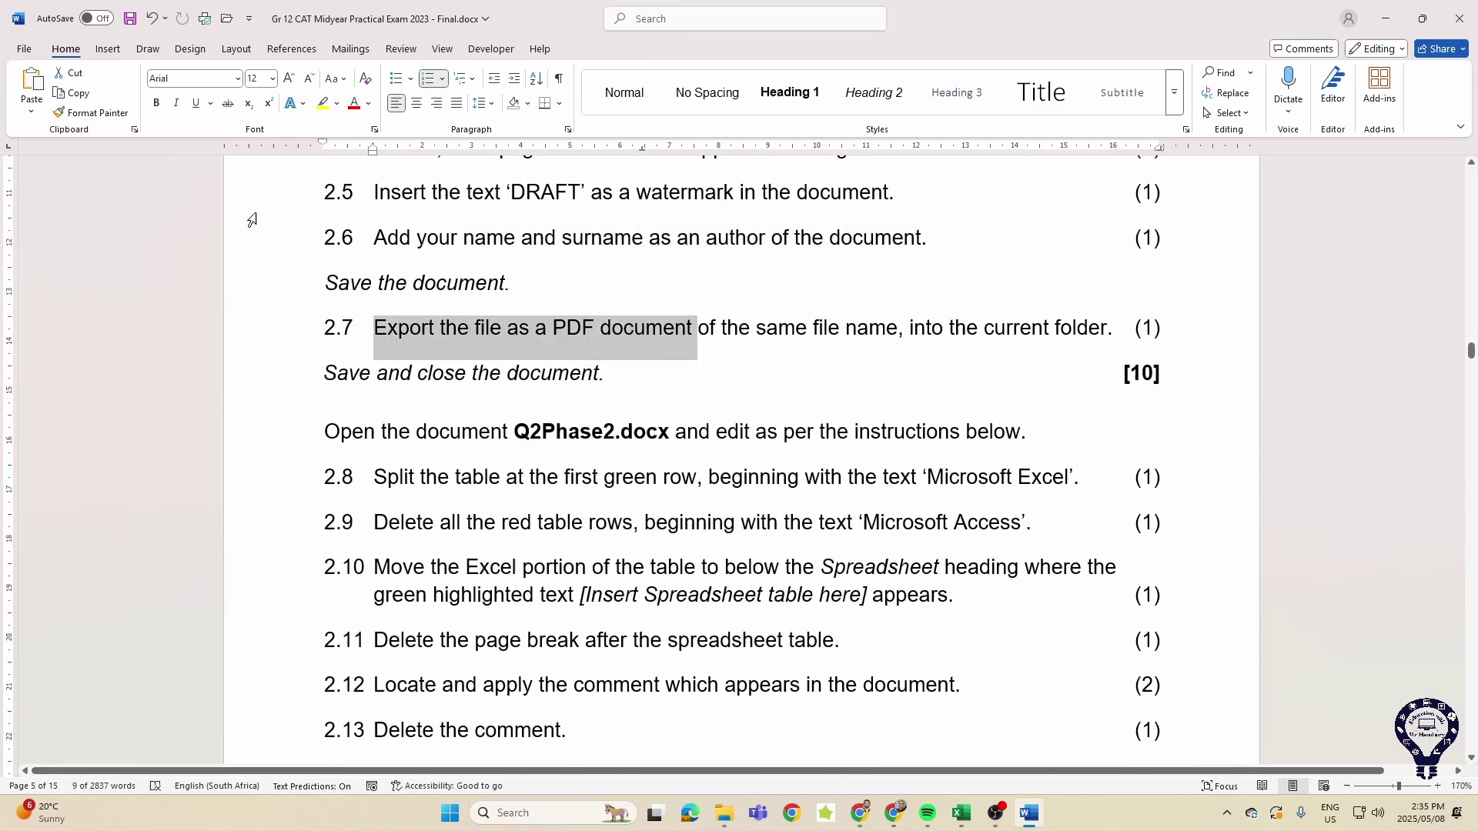
{"action": "left_click", "coordinate": [29, 51]}
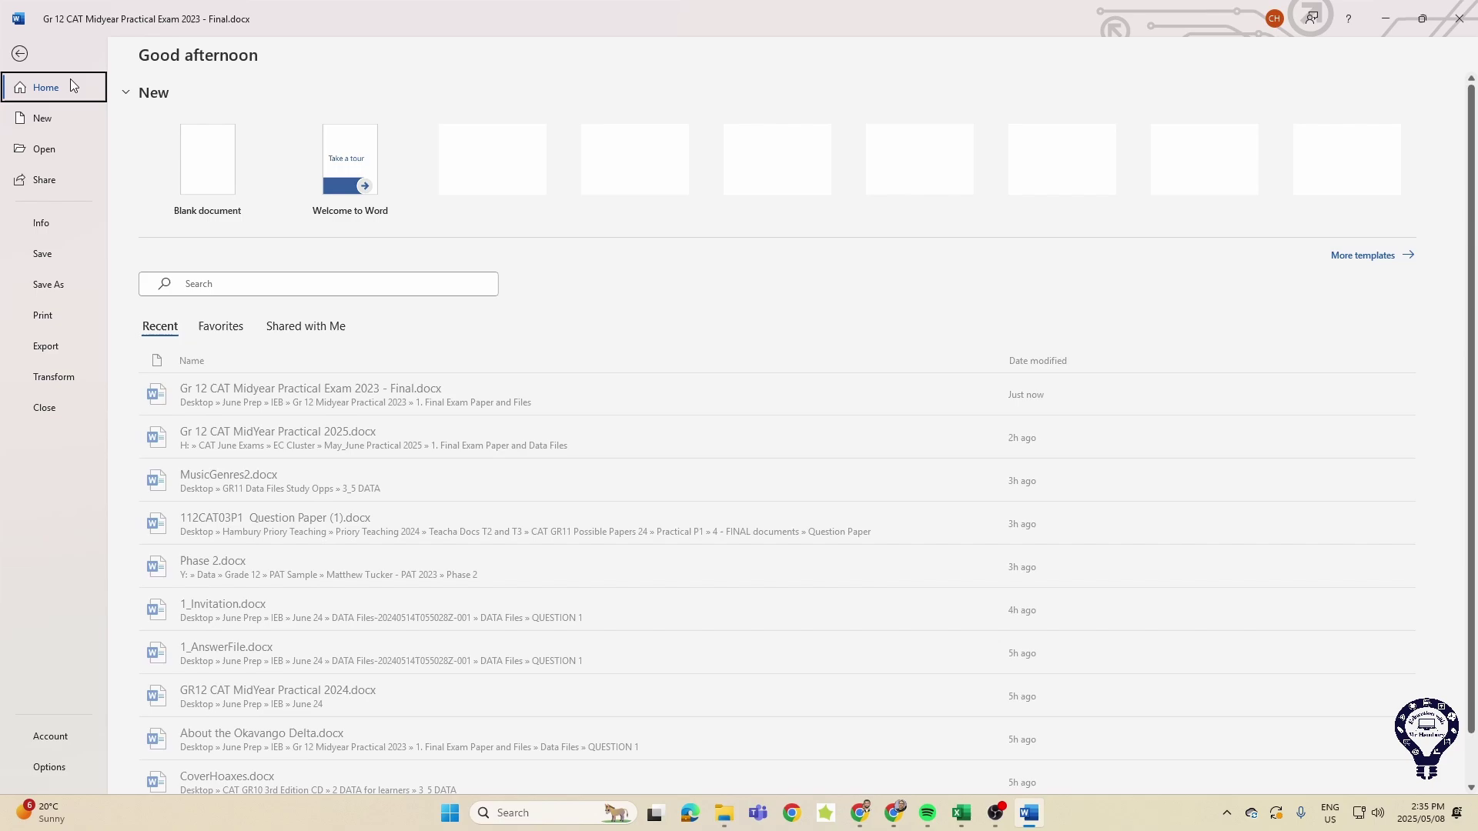
{"action": "left_click", "coordinate": [55, 284]}
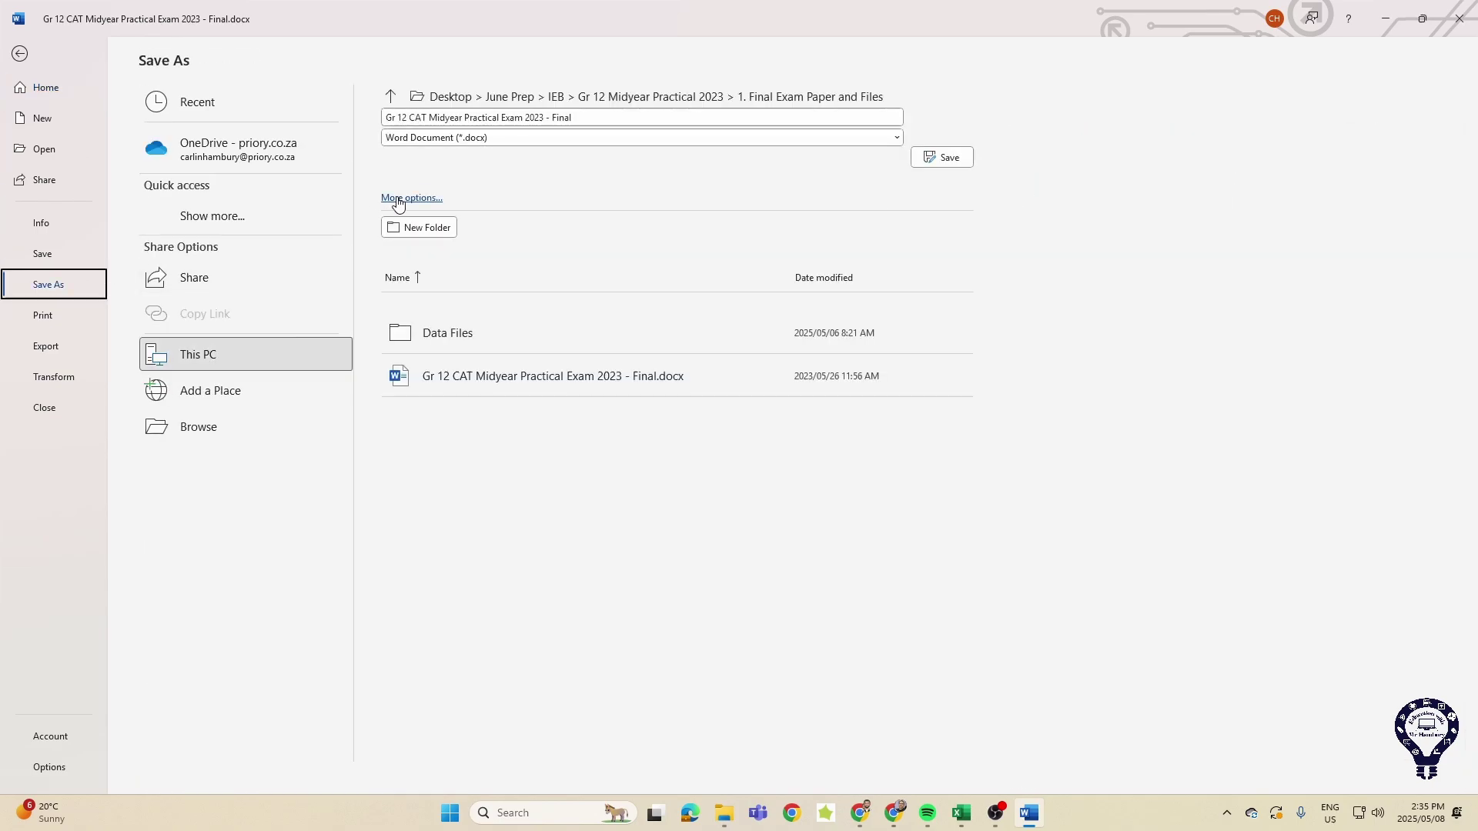
{"action": "left_click", "coordinate": [391, 198]}
{"action": "left_click", "coordinate": [200, 279]}
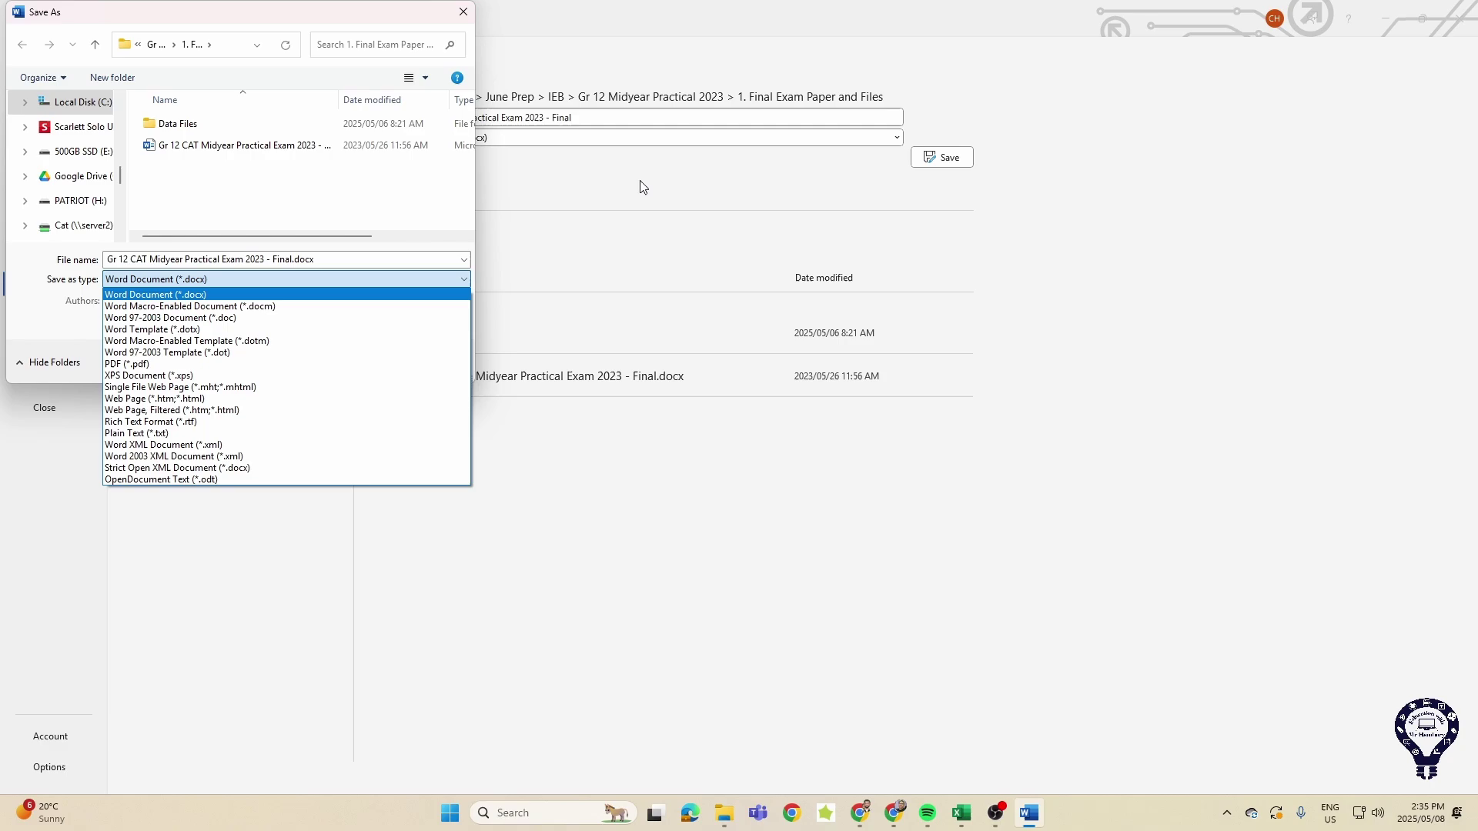
{"action": "left_click", "coordinate": [161, 295]}
{"action": "left_click", "coordinate": [428, 364]}
{"action": "key", "text": "Escape"}
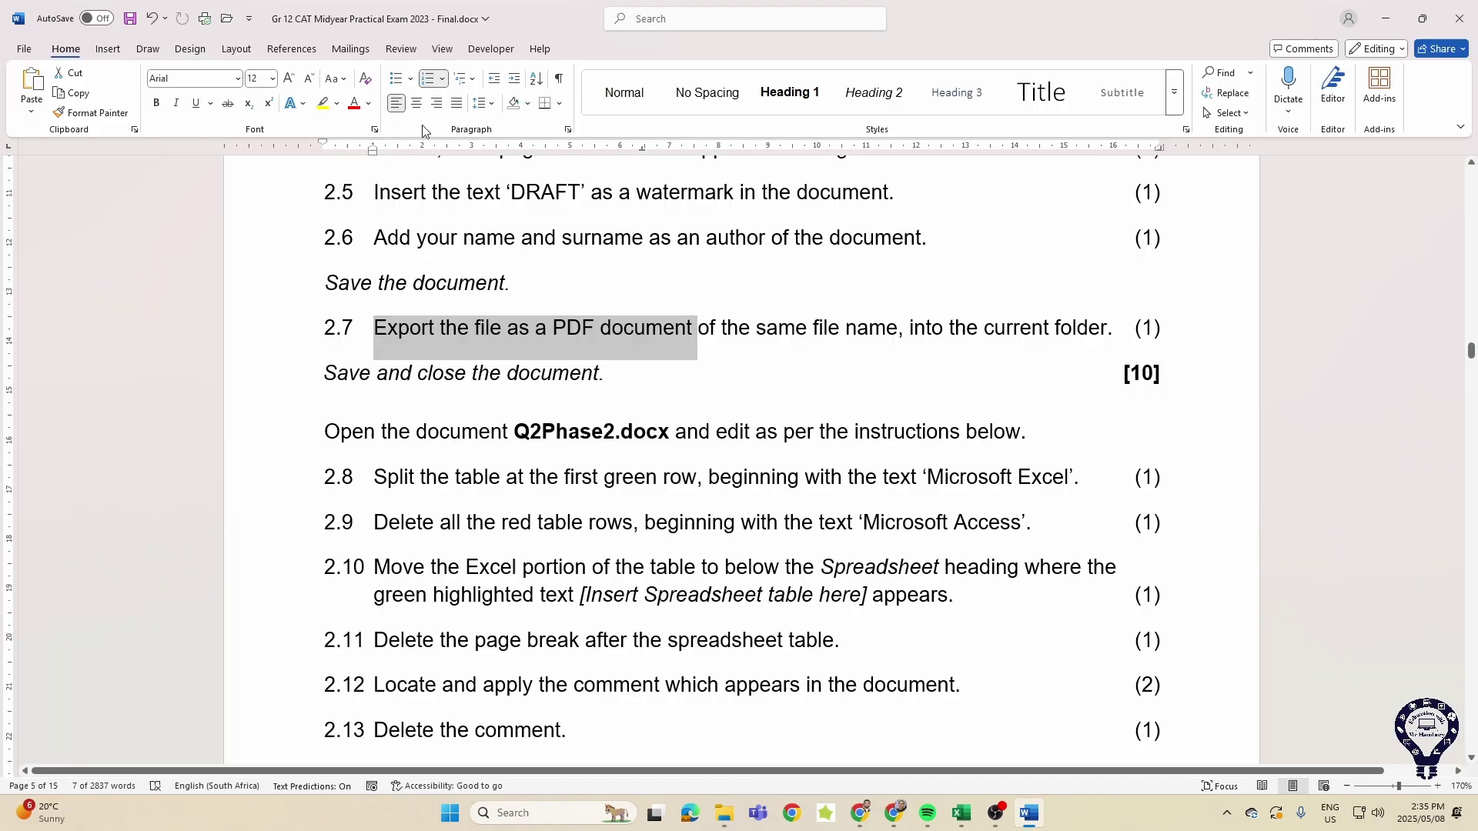
{"action": "scroll", "coordinate": [623, 416], "scroll_direction": "down", "scroll_amount": 3}
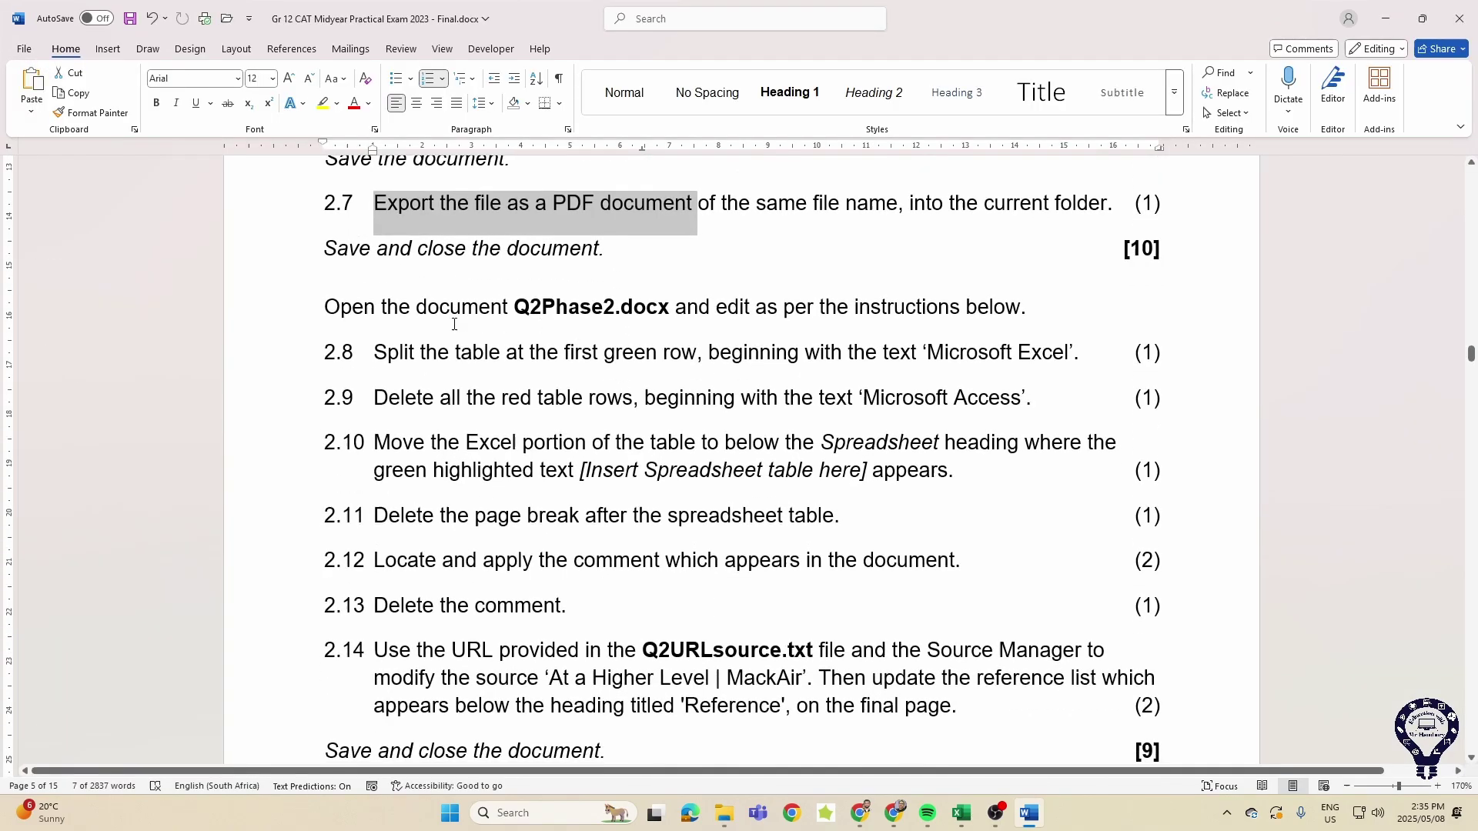
{"action": "left_click_drag", "start_coordinate": [412, 351], "coordinate": [702, 352]}
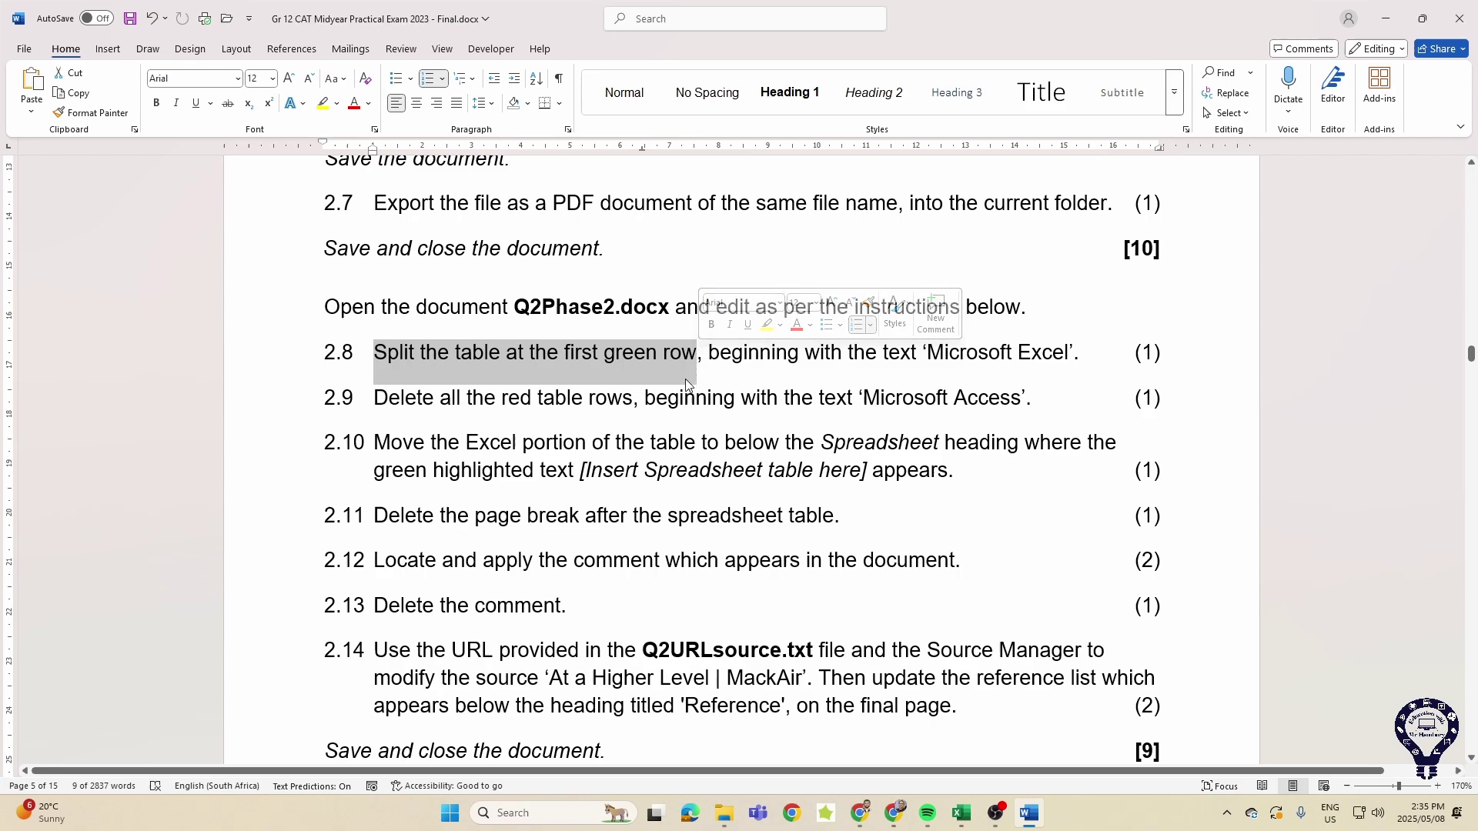
{"action": "left_click_drag", "start_coordinate": [388, 352], "coordinate": [497, 348]}
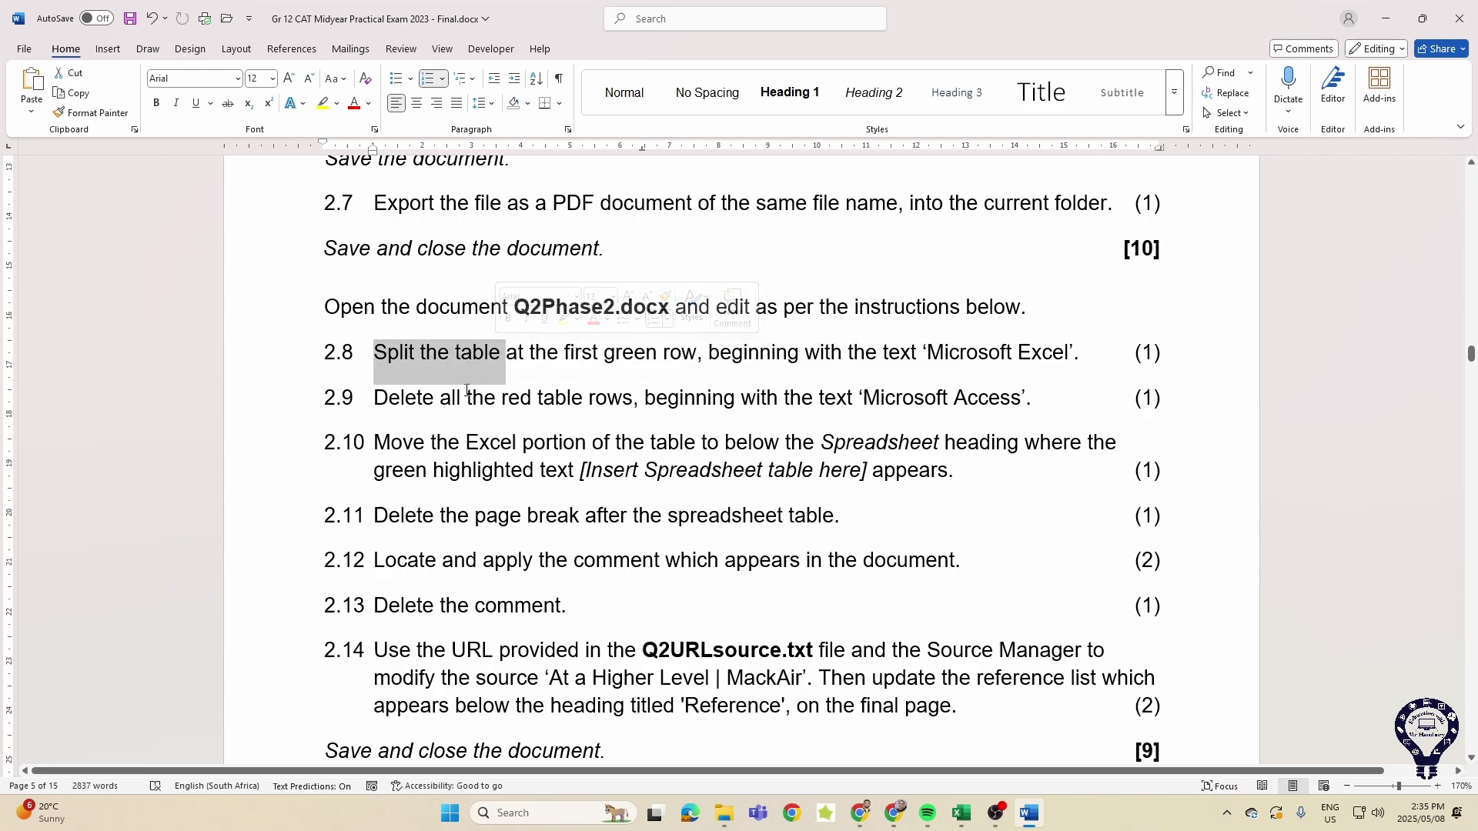
{"action": "left_click_drag", "start_coordinate": [467, 398], "coordinate": [704, 412]}
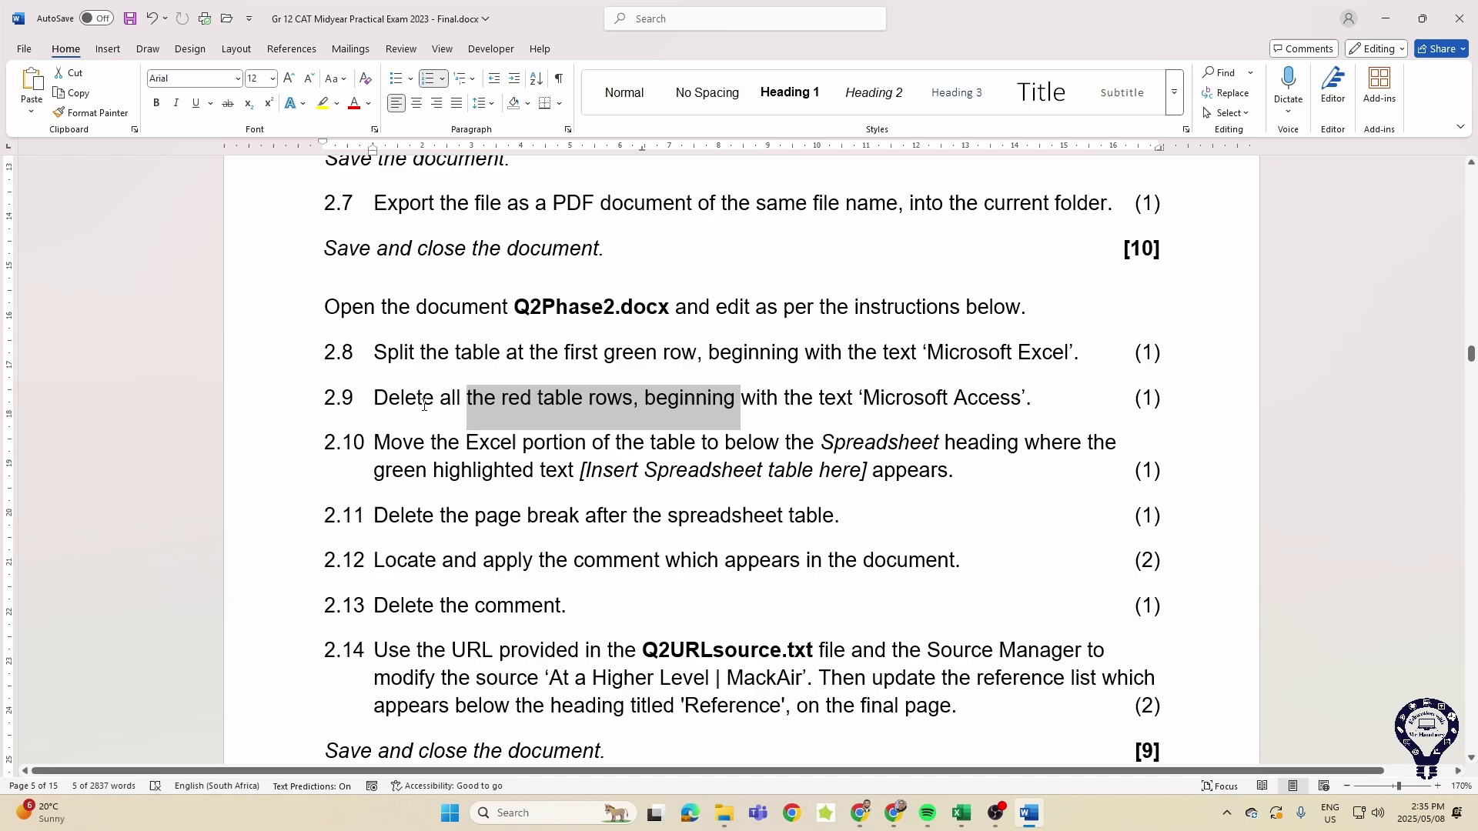
{"action": "left_click", "coordinate": [424, 401]}
{"action": "scroll", "coordinate": [424, 370], "scroll_direction": "down", "scroll_amount": 3}
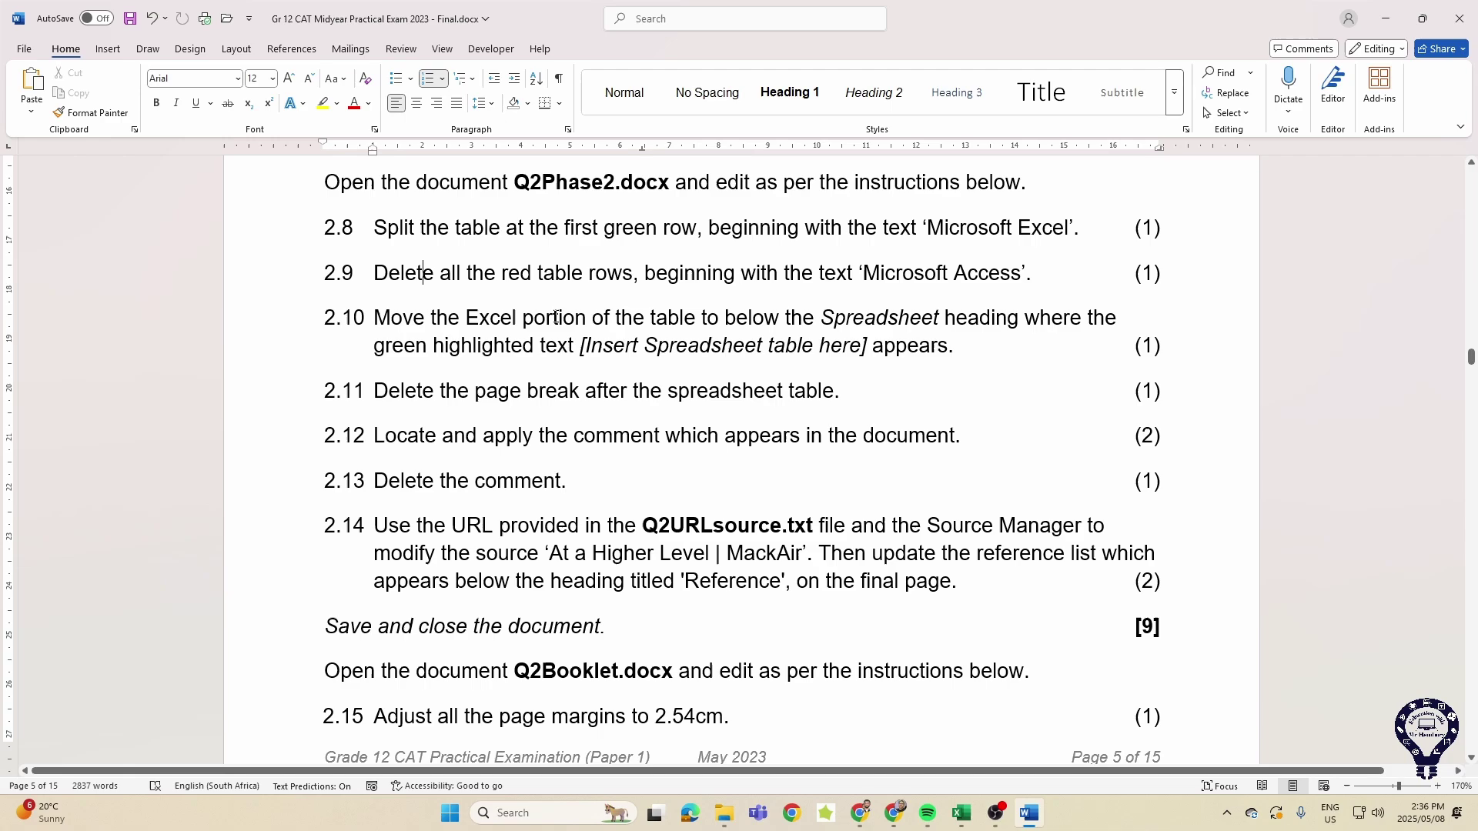
{"action": "left_click_drag", "start_coordinate": [389, 391], "coordinate": [624, 393]}
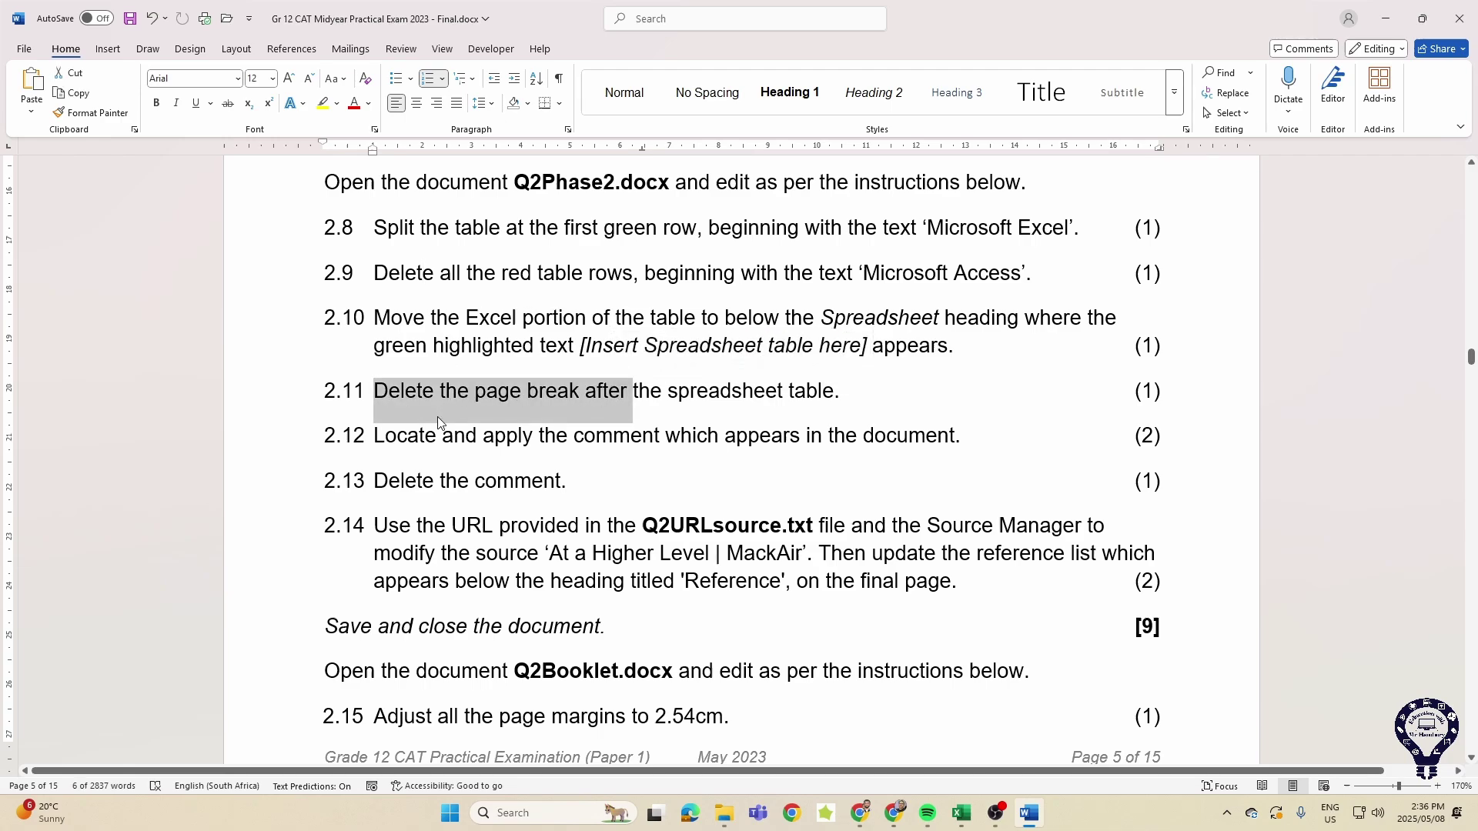
{"action": "left_click_drag", "start_coordinate": [377, 435], "coordinate": [674, 432]}
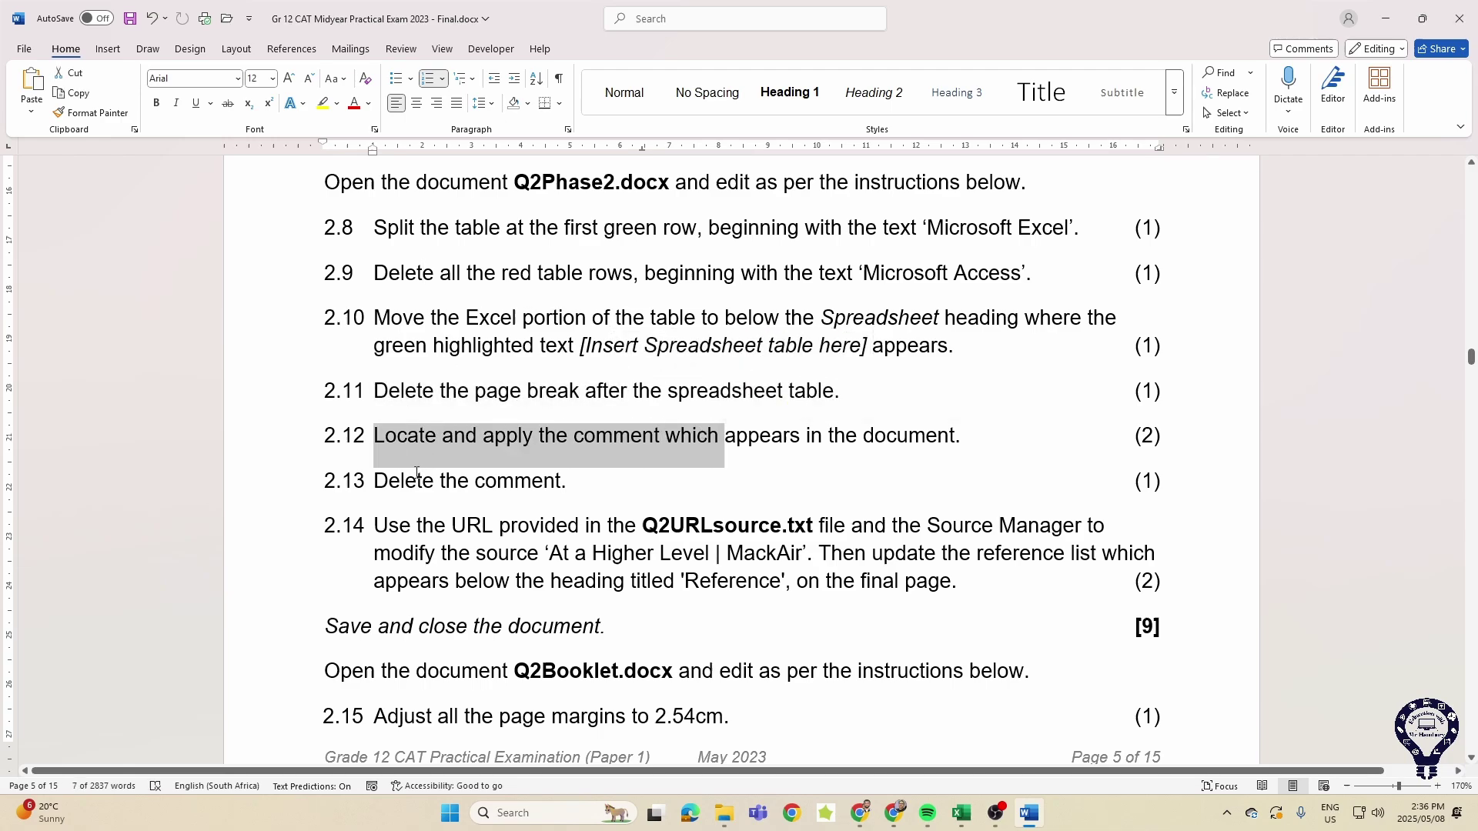
{"action": "left_click", "coordinate": [431, 437]}
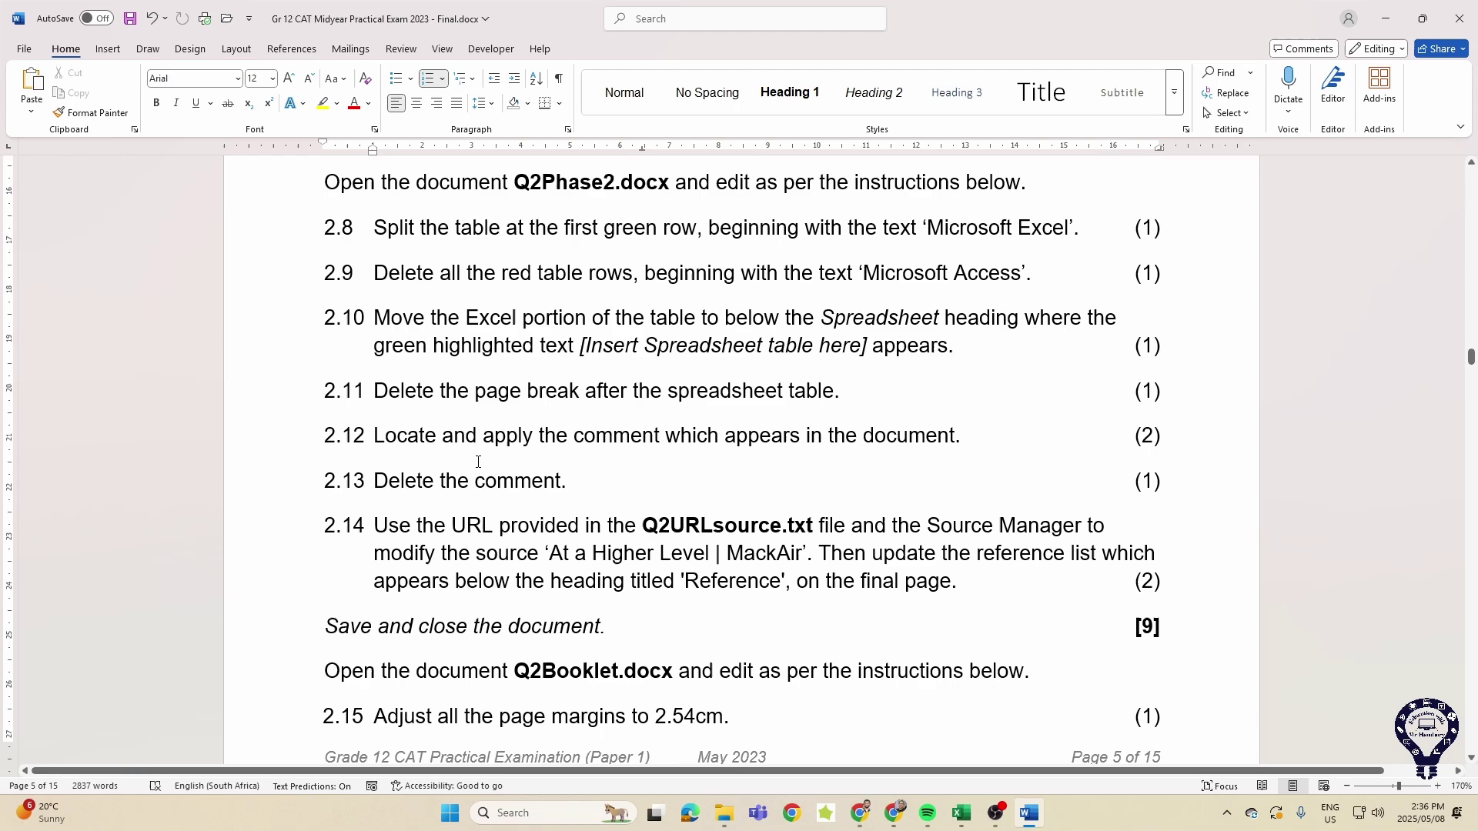
{"action": "scroll", "coordinate": [512, 460], "scroll_direction": "down", "scroll_amount": 3}
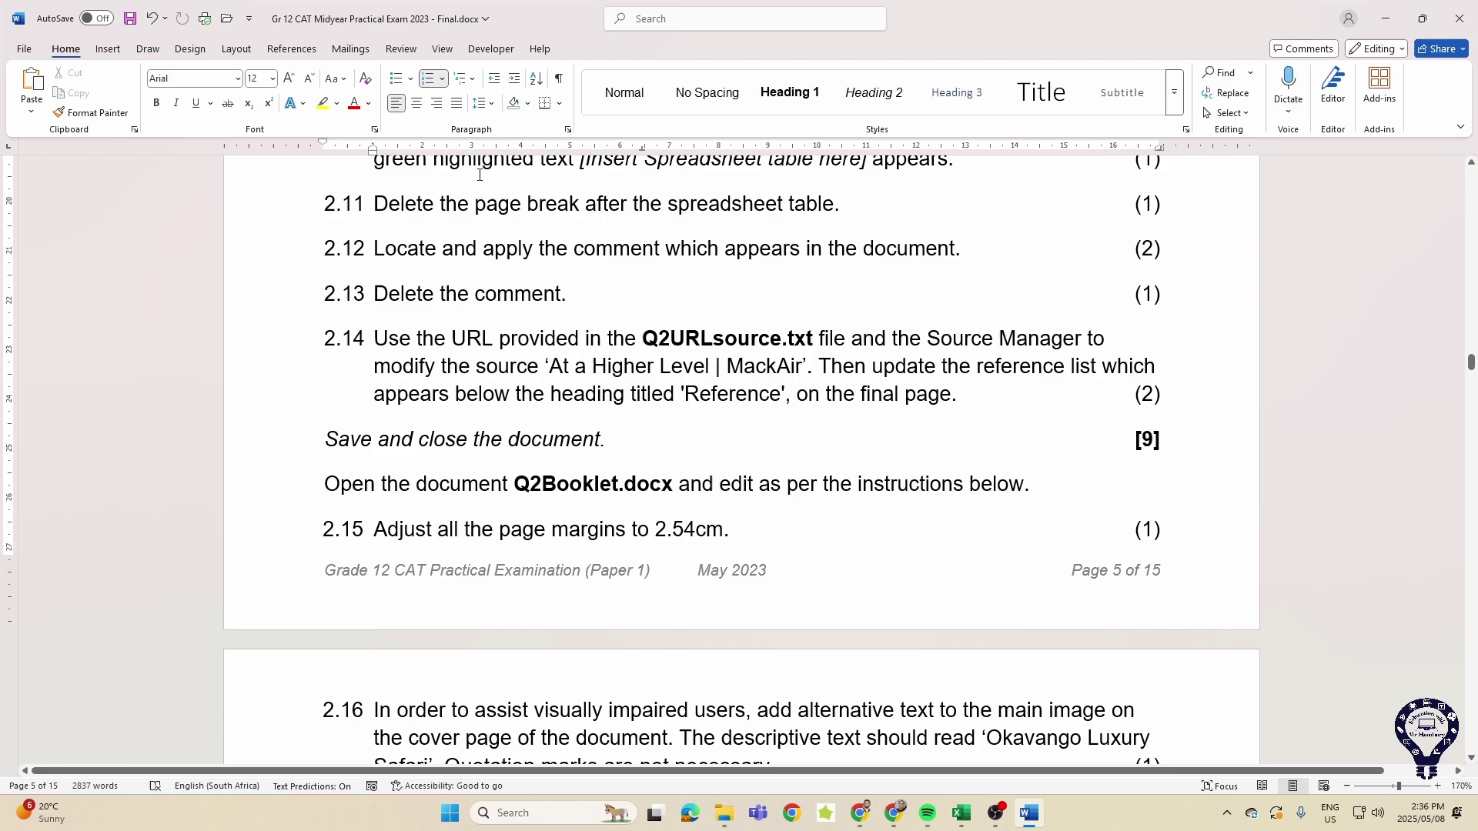
View the References tab's Manage Sources list, close it, and scroll down to item 2.18.
{"action": "left_click", "coordinate": [292, 48]}
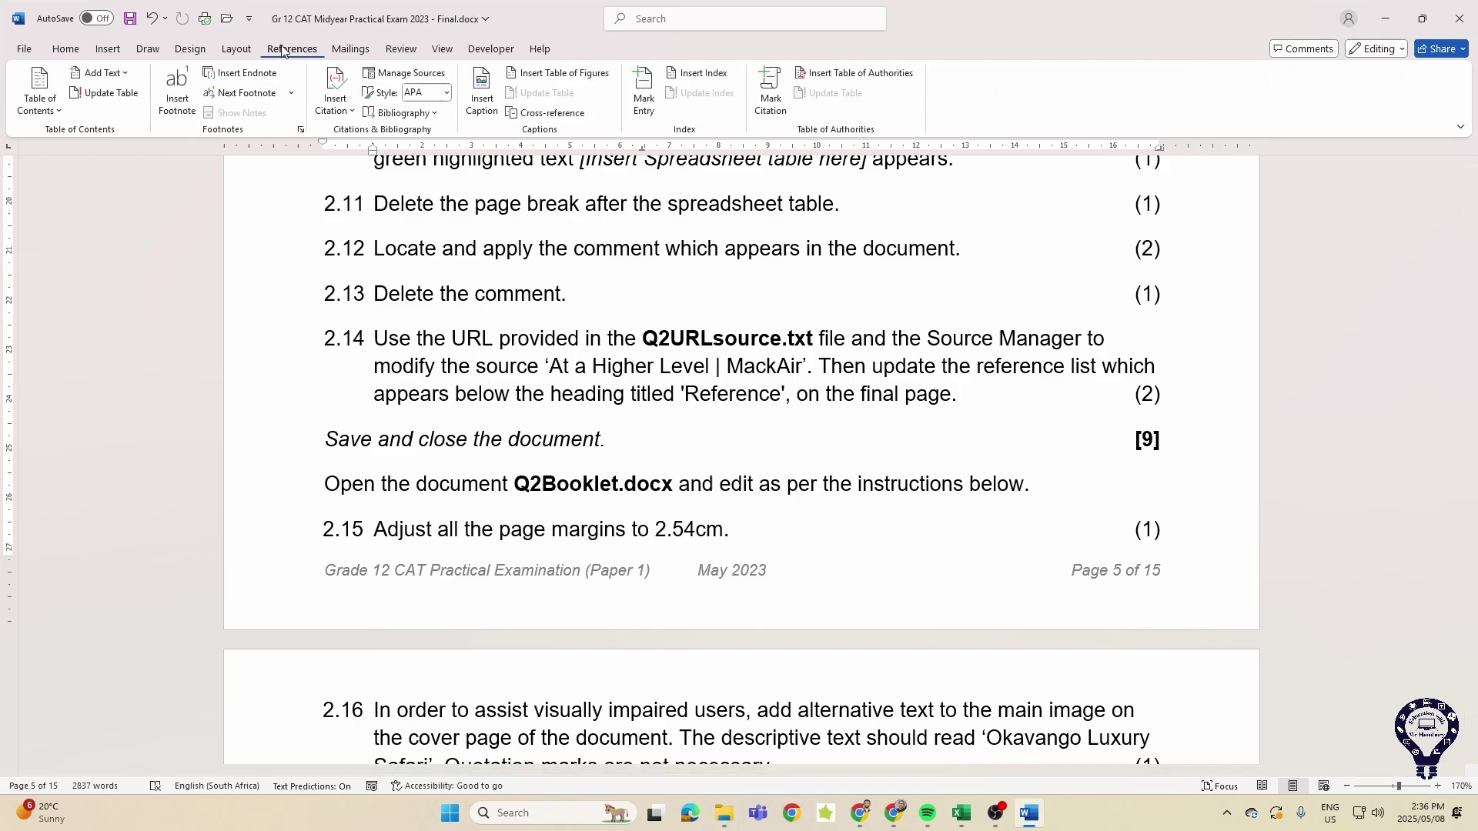
{"action": "left_click", "coordinate": [406, 72]}
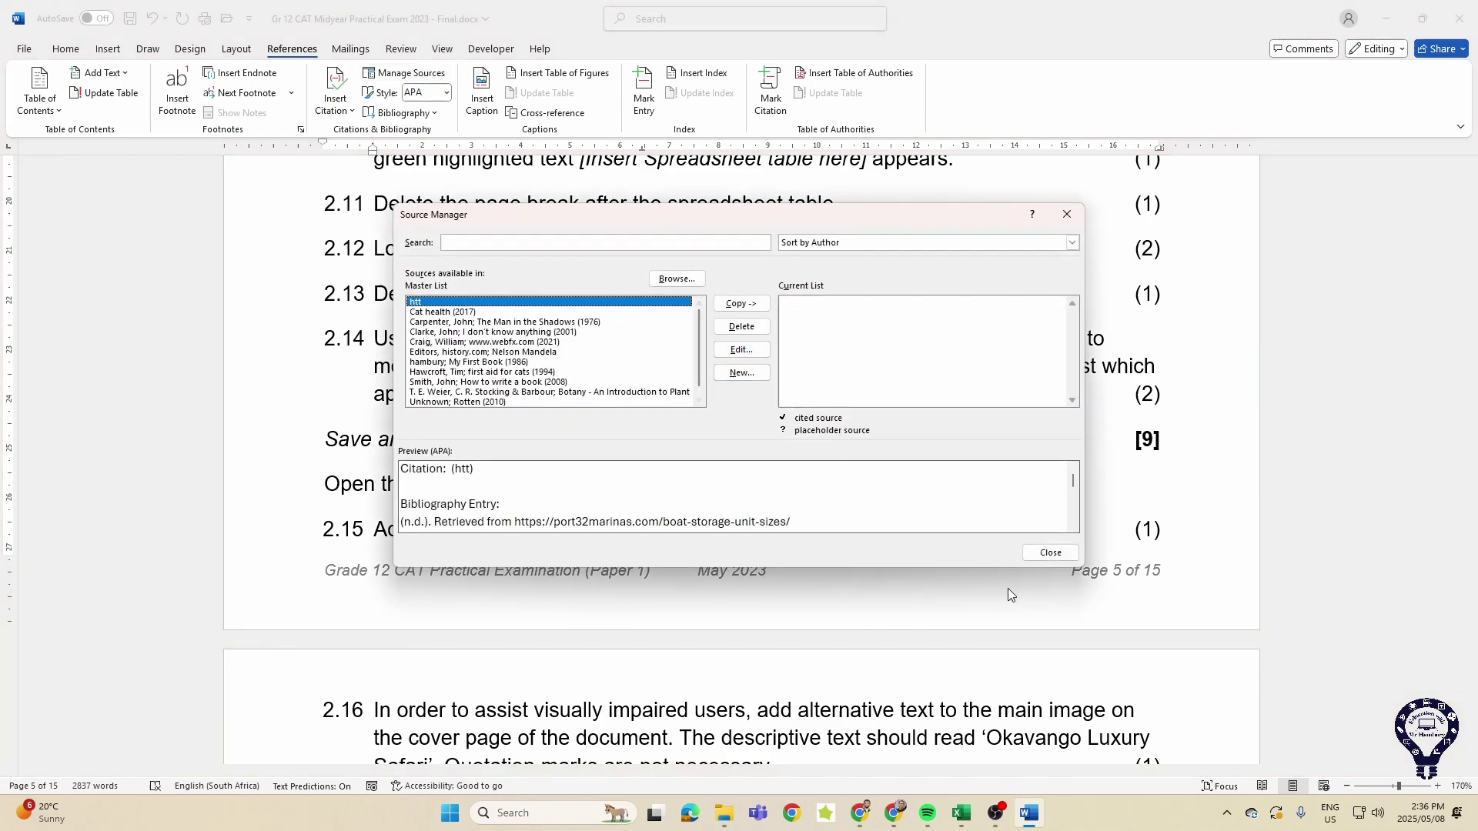
{"action": "left_click", "coordinate": [1049, 554]}
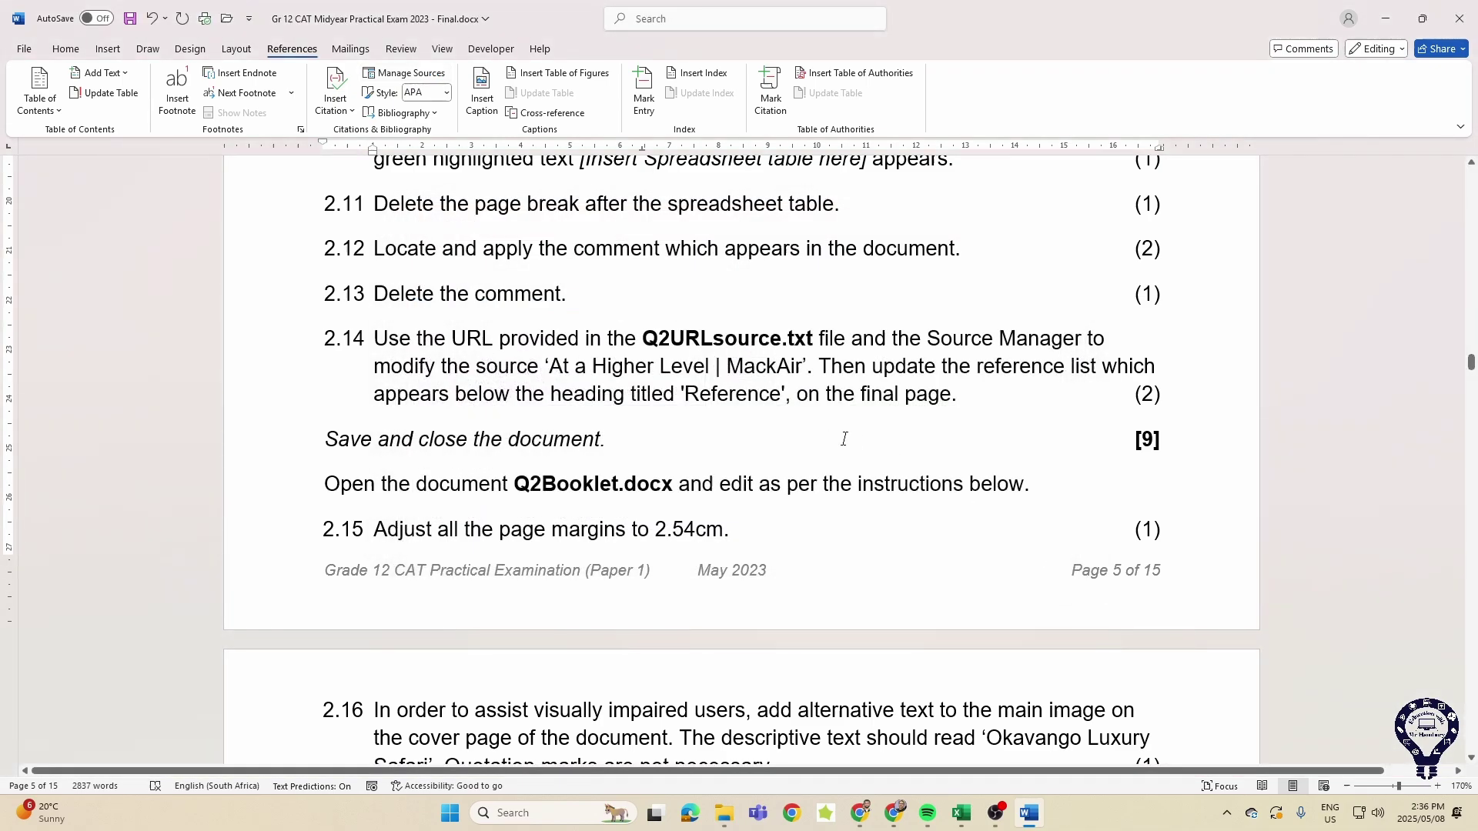
{"action": "scroll", "coordinate": [844, 439], "scroll_direction": "down", "scroll_amount": 3}
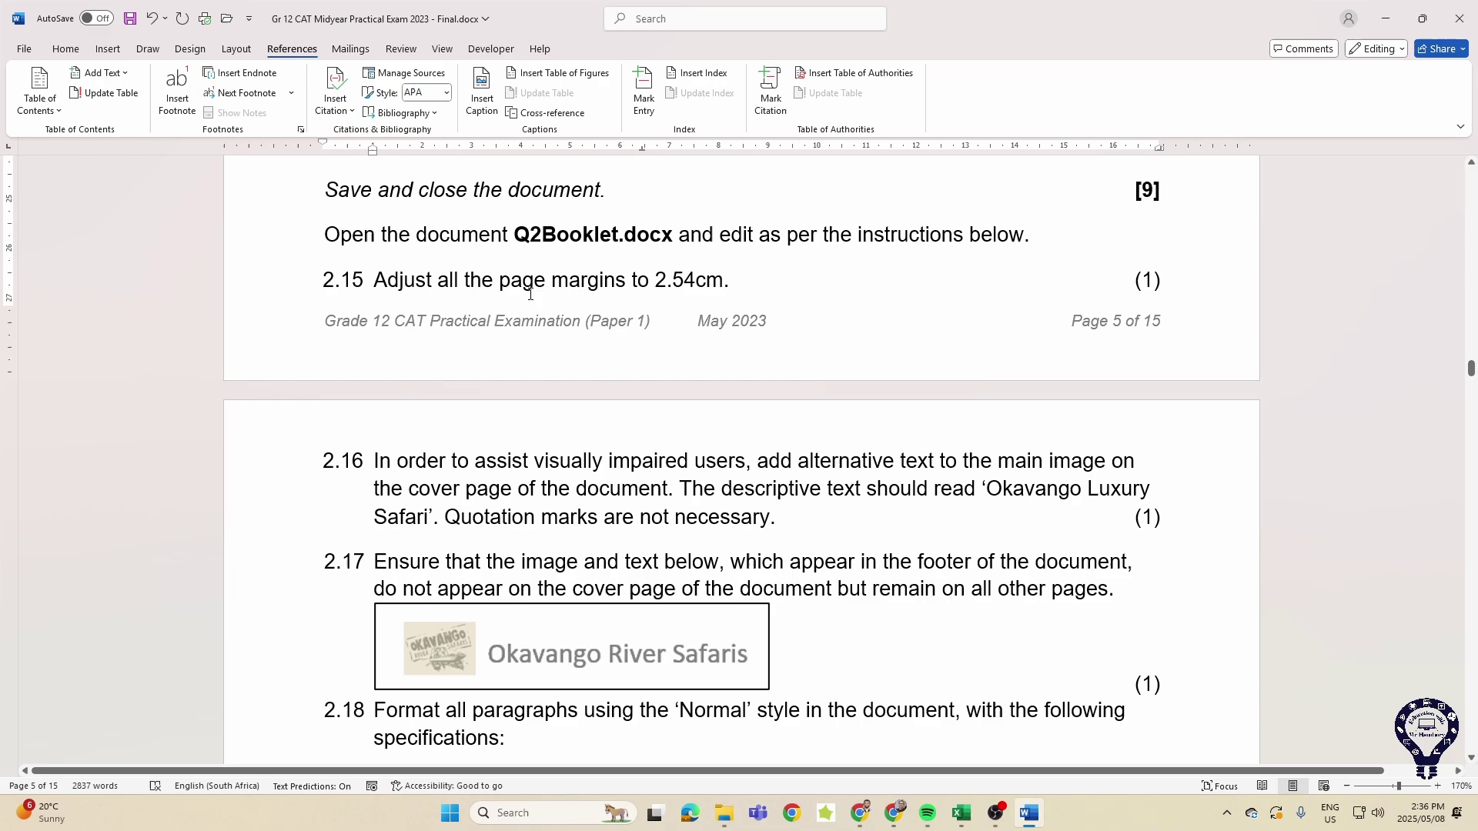
{"action": "scroll", "coordinate": [517, 463], "scroll_direction": "down", "scroll_amount": 2}
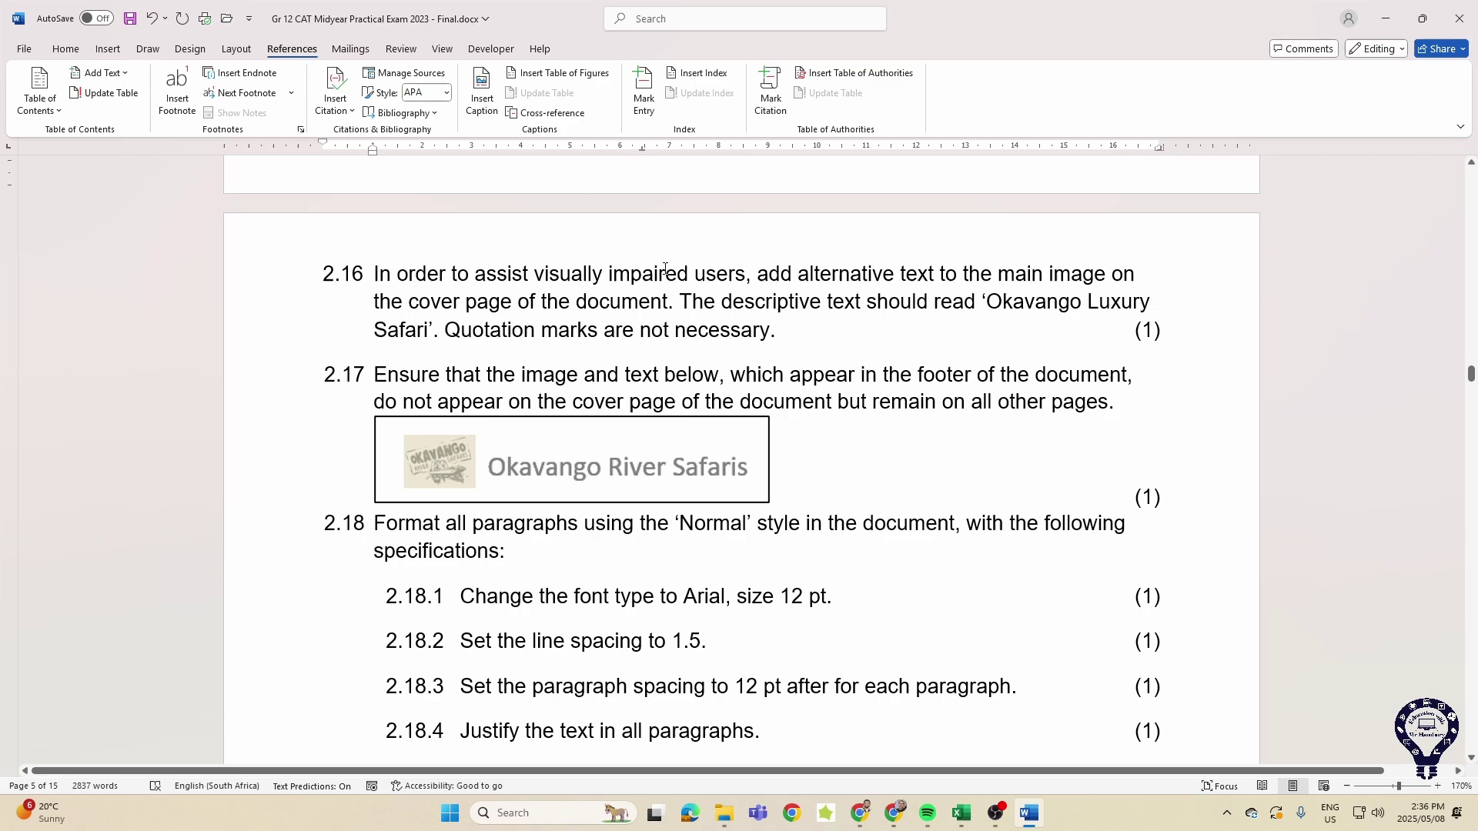
{"action": "scroll", "coordinate": [699, 416], "scroll_direction": "down", "scroll_amount": 4}
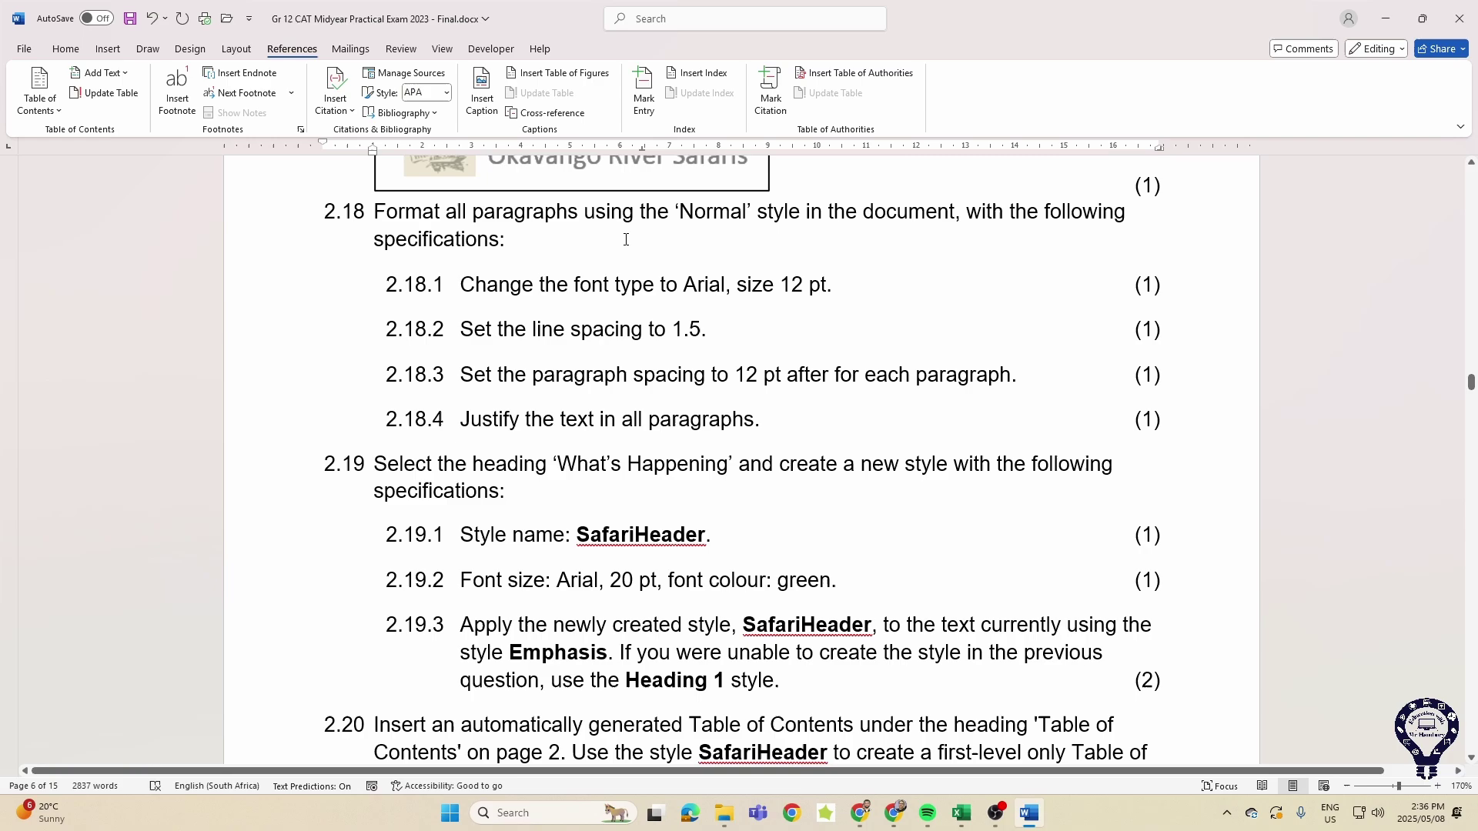
{"action": "left_click_drag", "start_coordinate": [554, 279], "coordinate": [730, 286]}
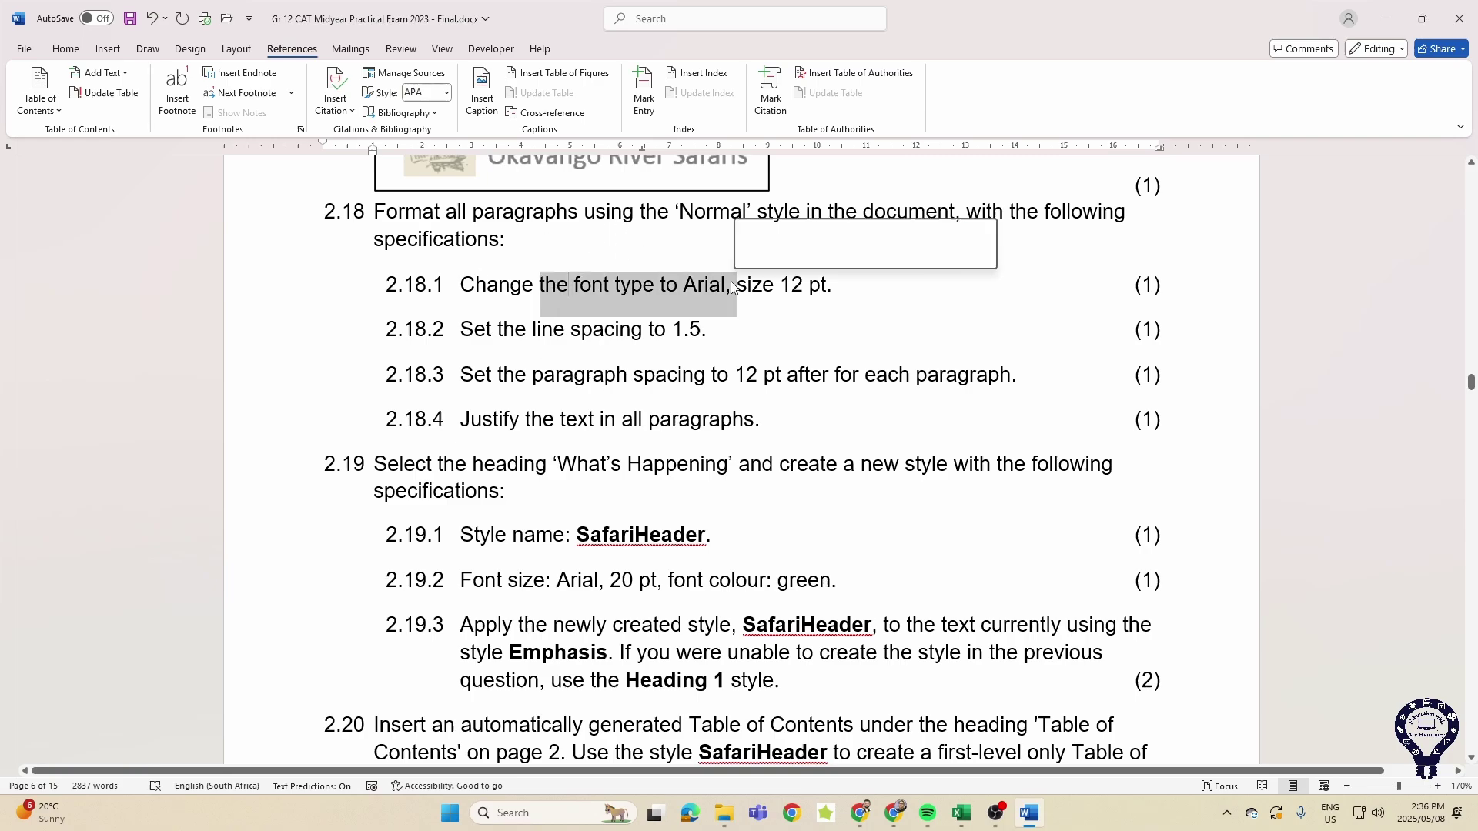
{"action": "left_click_drag", "start_coordinate": [534, 330], "coordinate": [706, 377]}
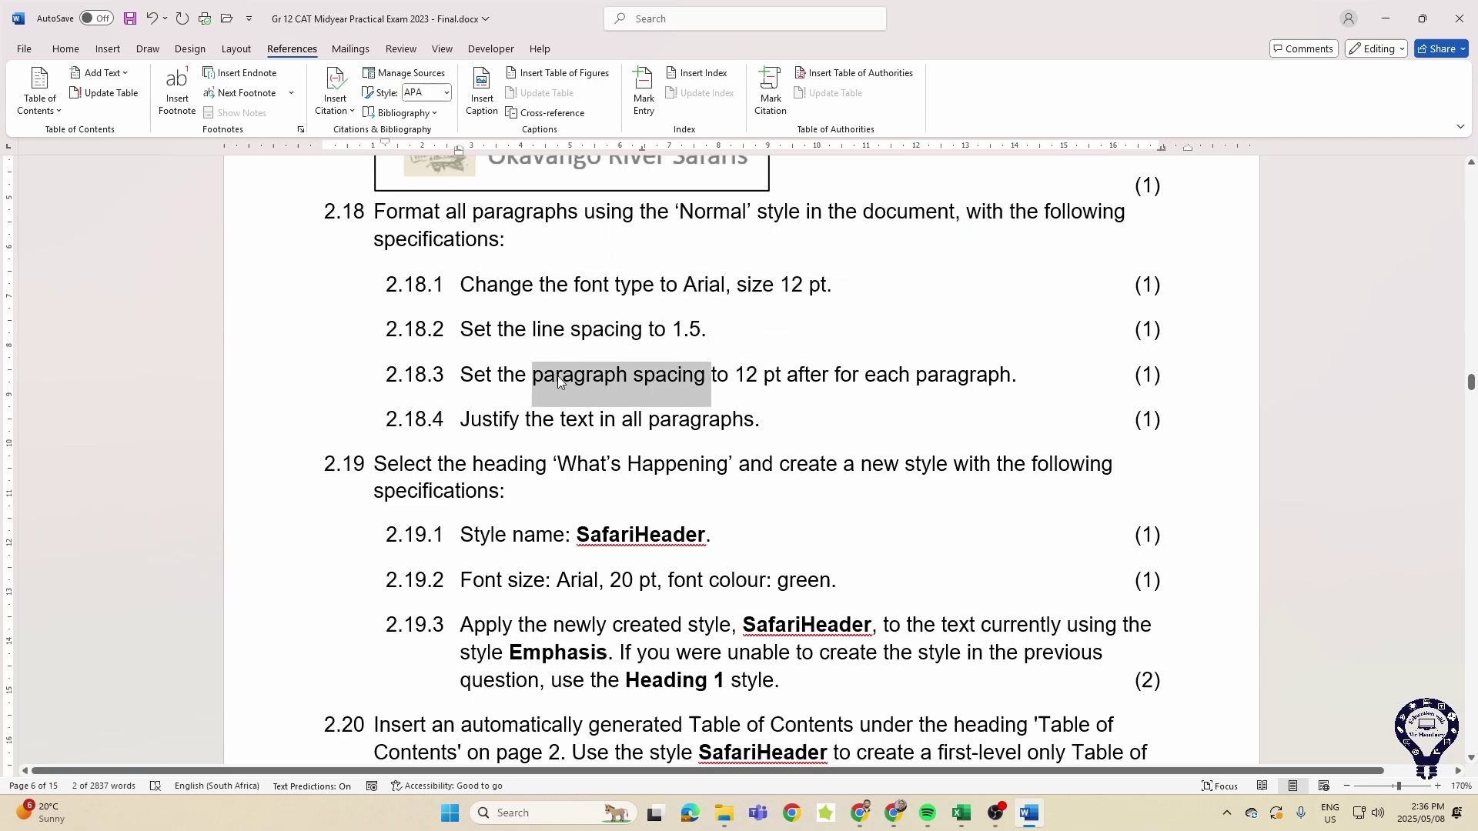
{"action": "scroll", "coordinate": [569, 339], "scroll_direction": "down", "scroll_amount": 3}
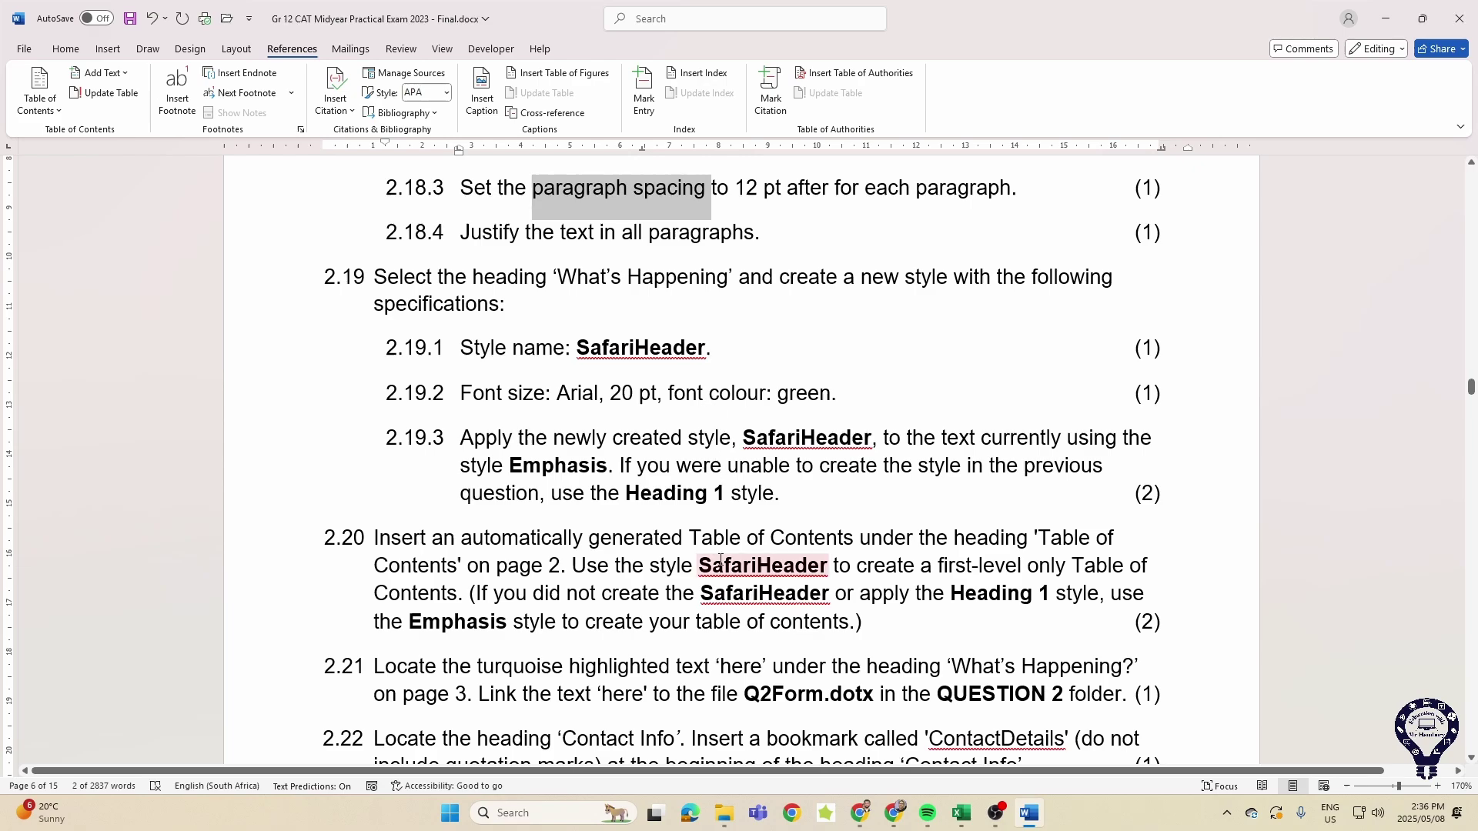
{"action": "scroll", "coordinate": [713, 584], "scroll_direction": "down", "scroll_amount": 1}
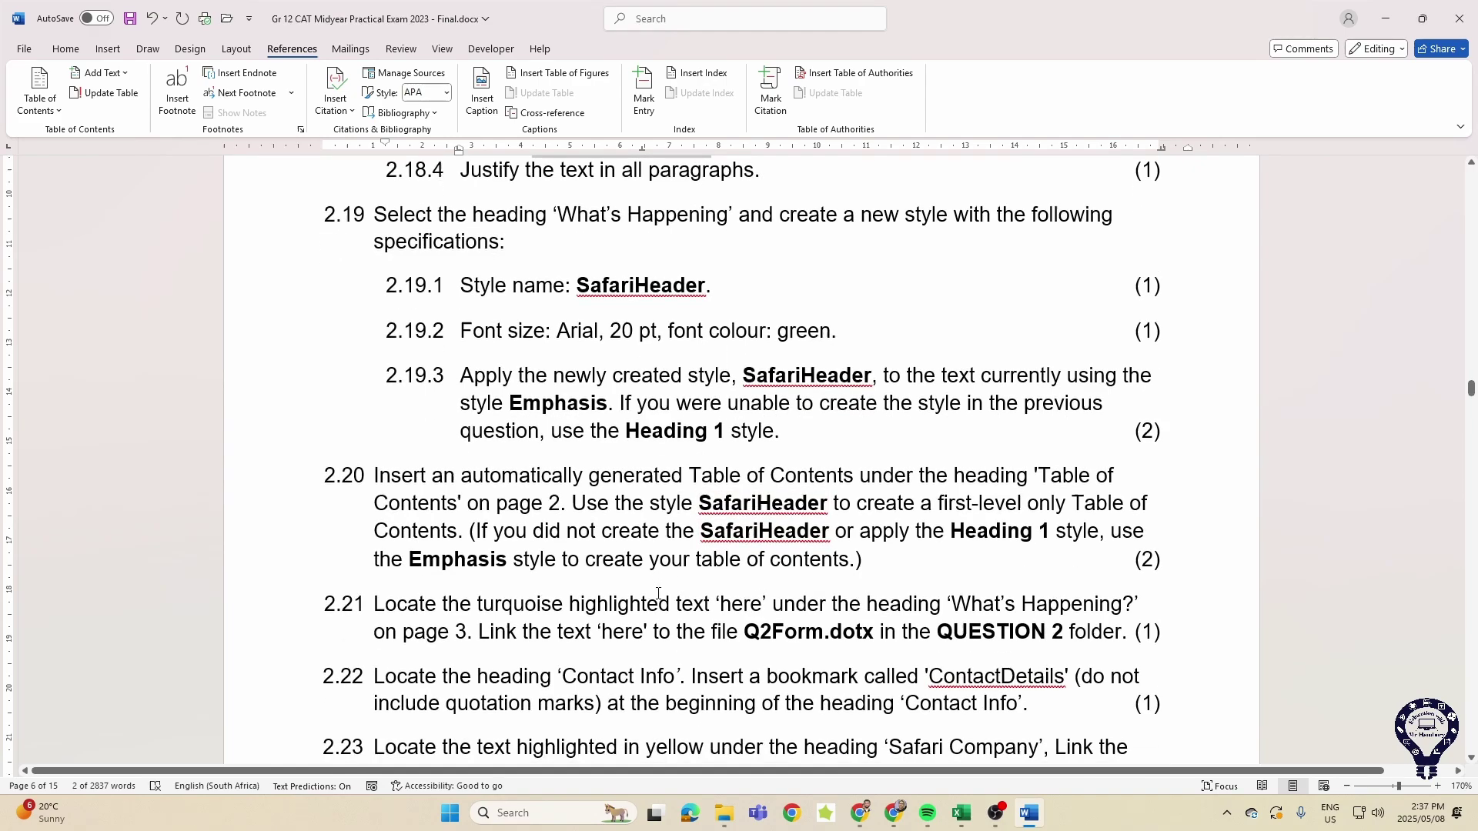
{"action": "scroll", "coordinate": [658, 593], "scroll_direction": "down", "scroll_amount": 4}
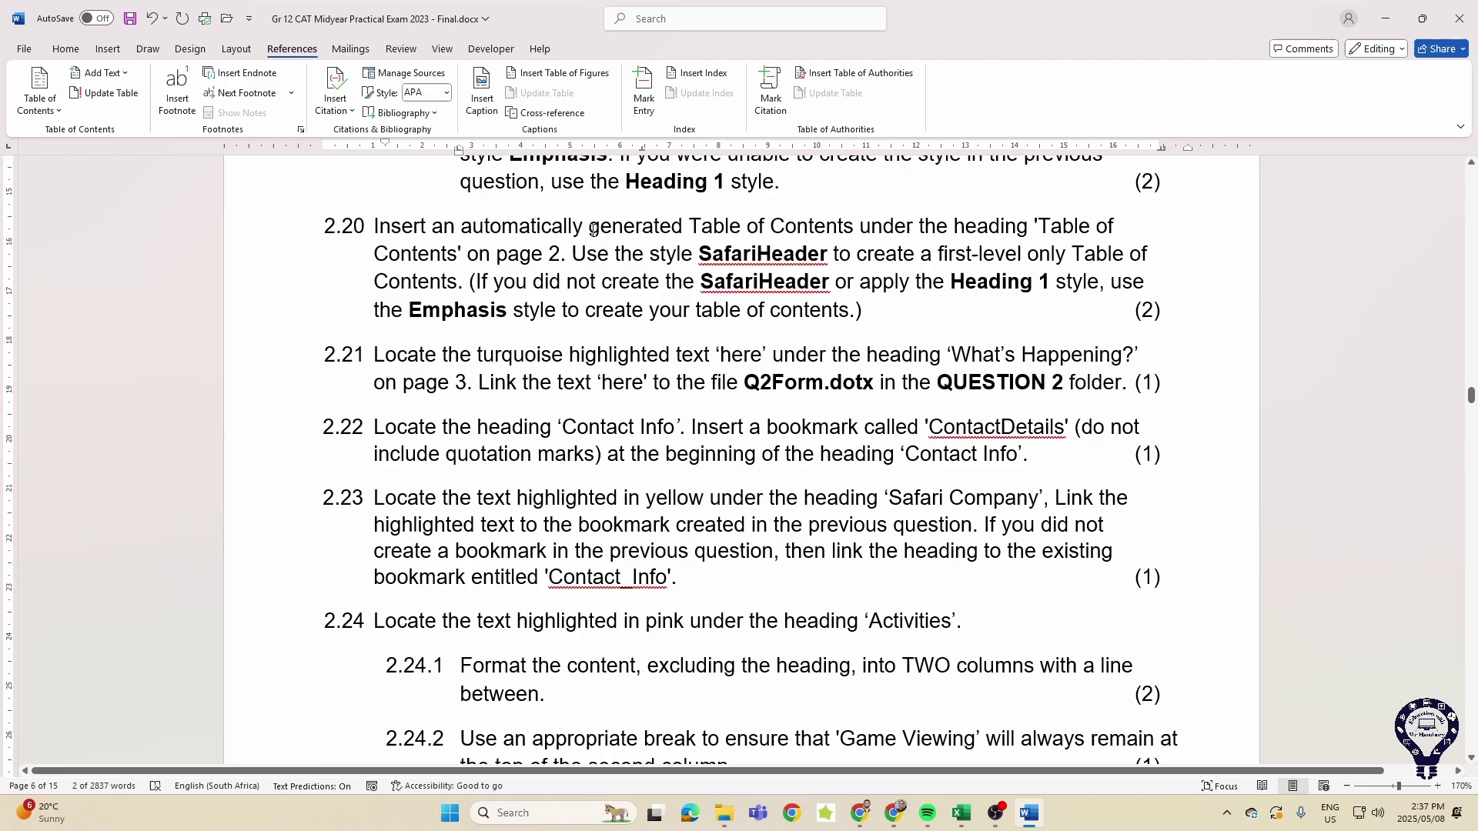
{"action": "left_click_drag", "start_coordinate": [592, 228], "coordinate": [839, 228]}
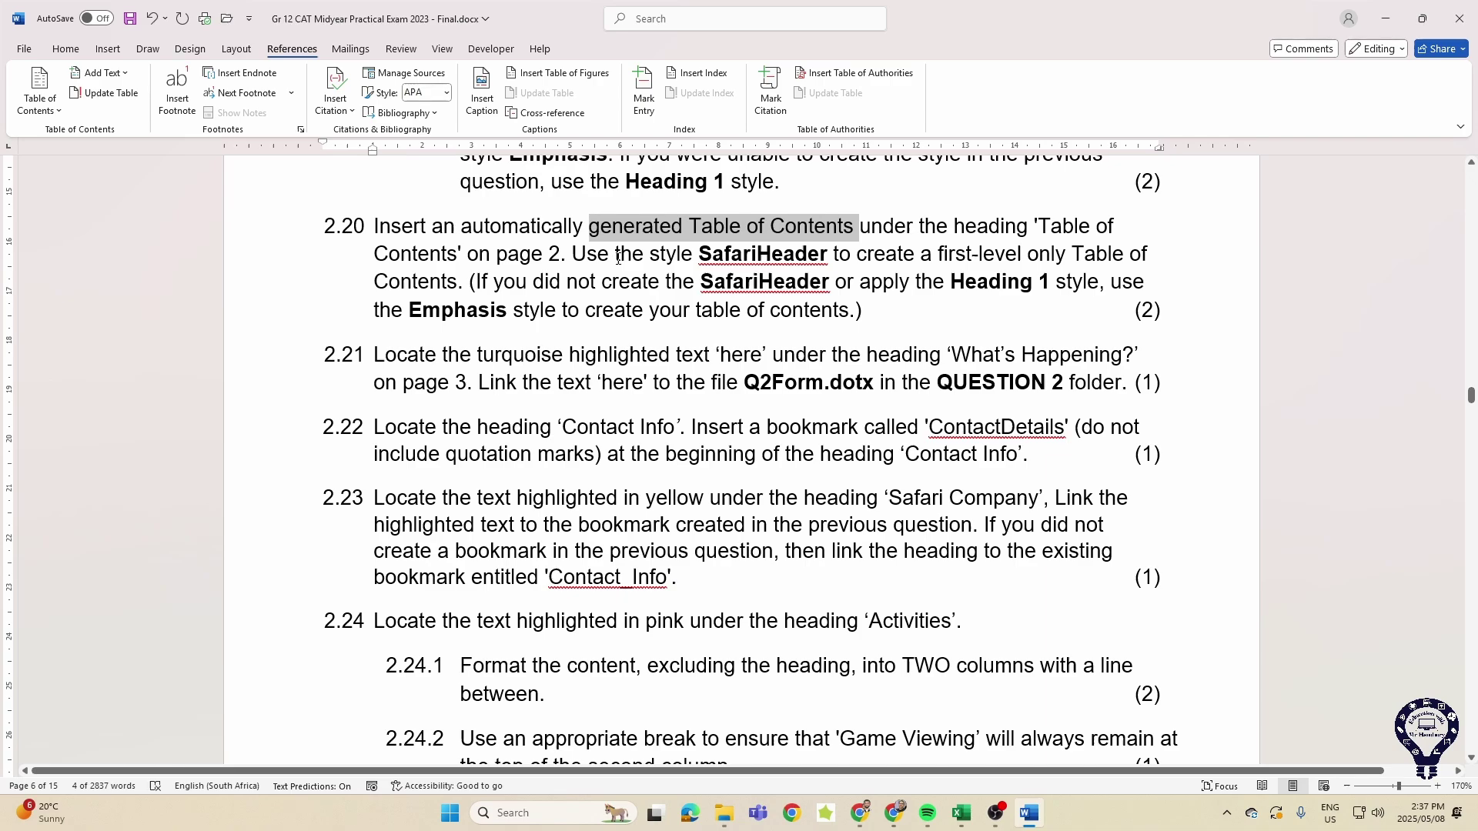
{"action": "scroll", "coordinate": [524, 332], "scroll_direction": "down", "scroll_amount": 2}
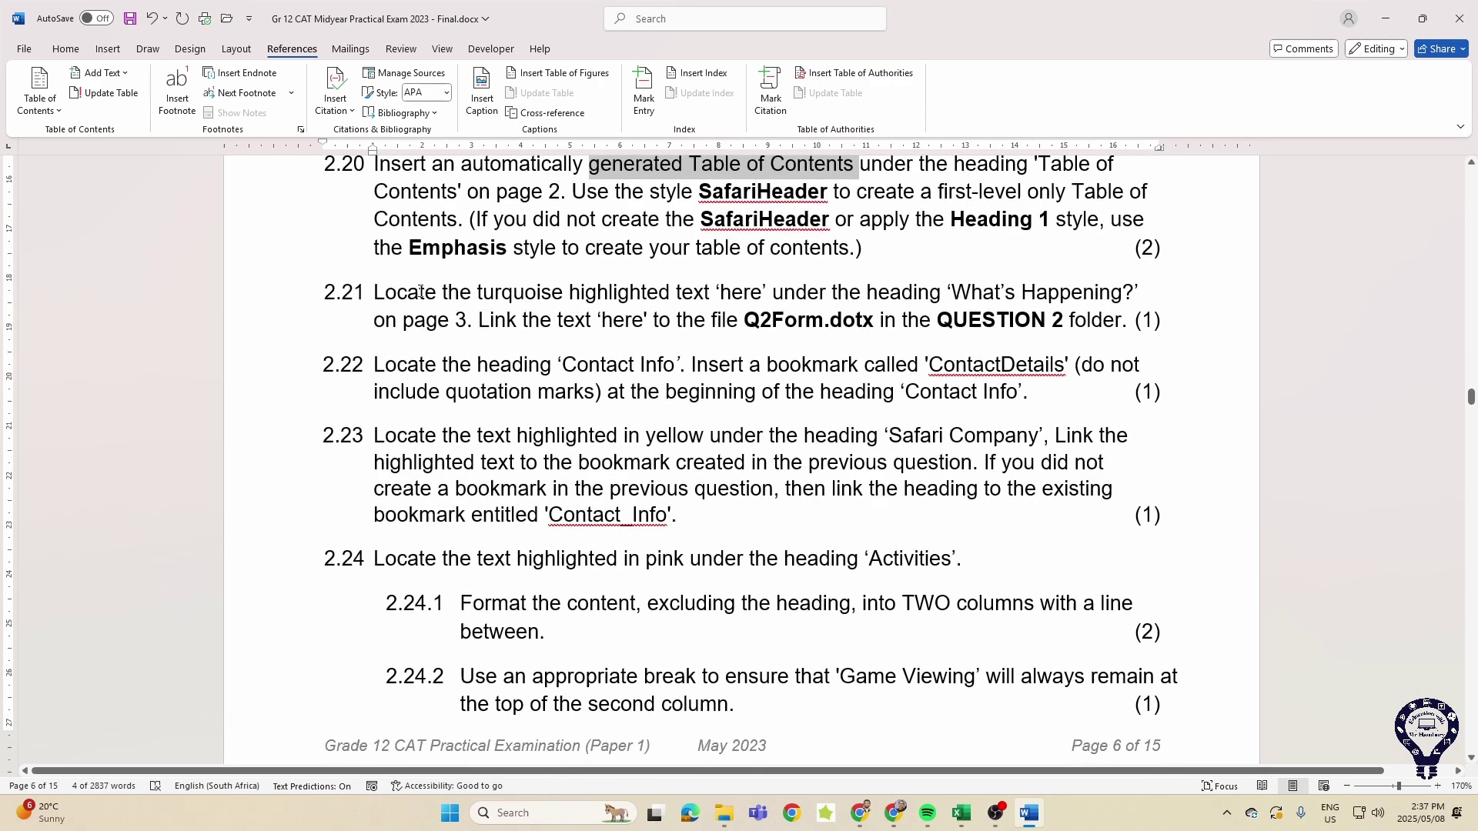
{"action": "left_click_drag", "start_coordinate": [421, 291], "coordinate": [1122, 294]}
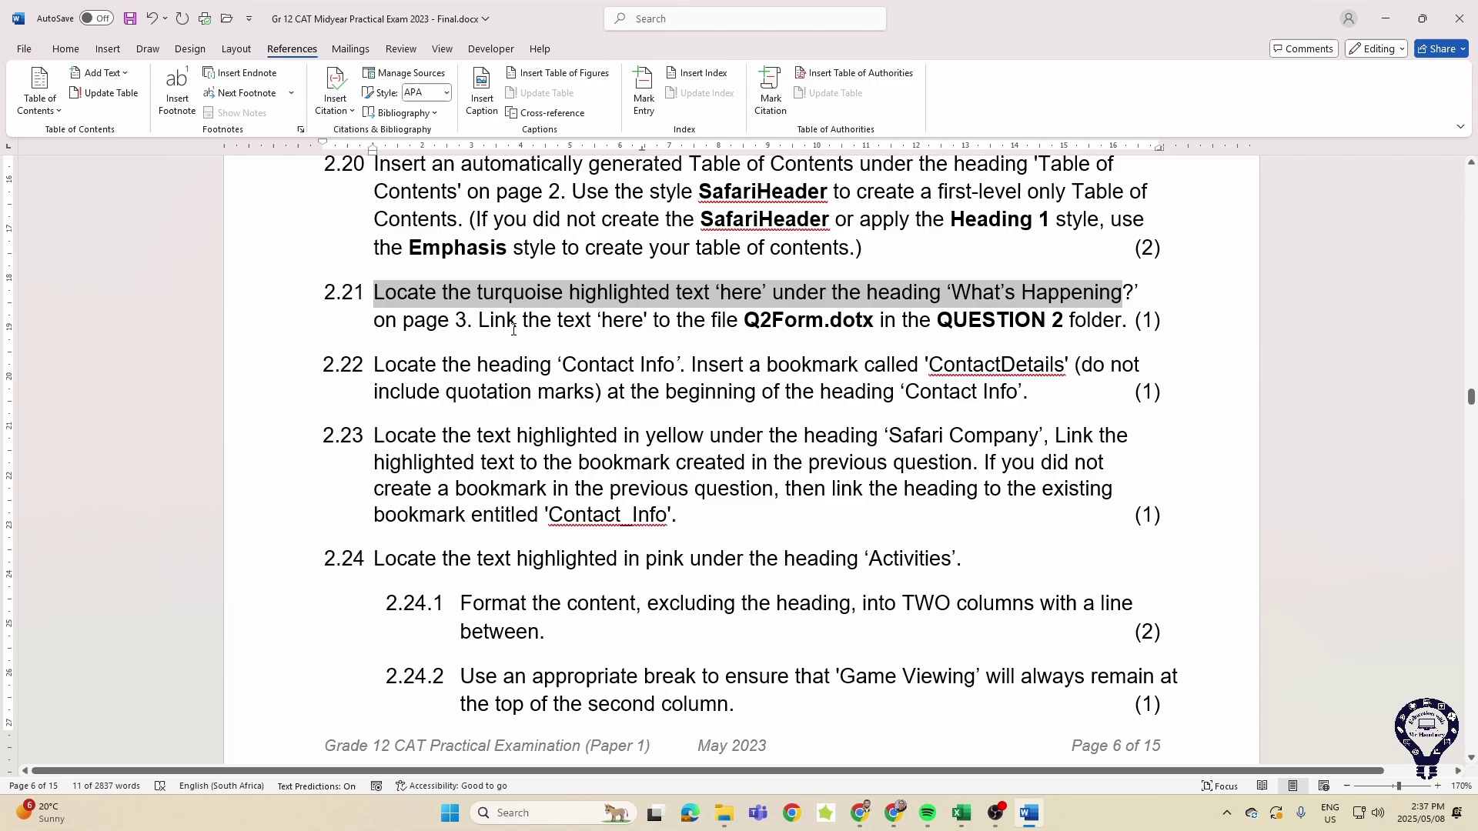
{"action": "left_click_drag", "start_coordinate": [468, 339], "coordinate": [1053, 331]}
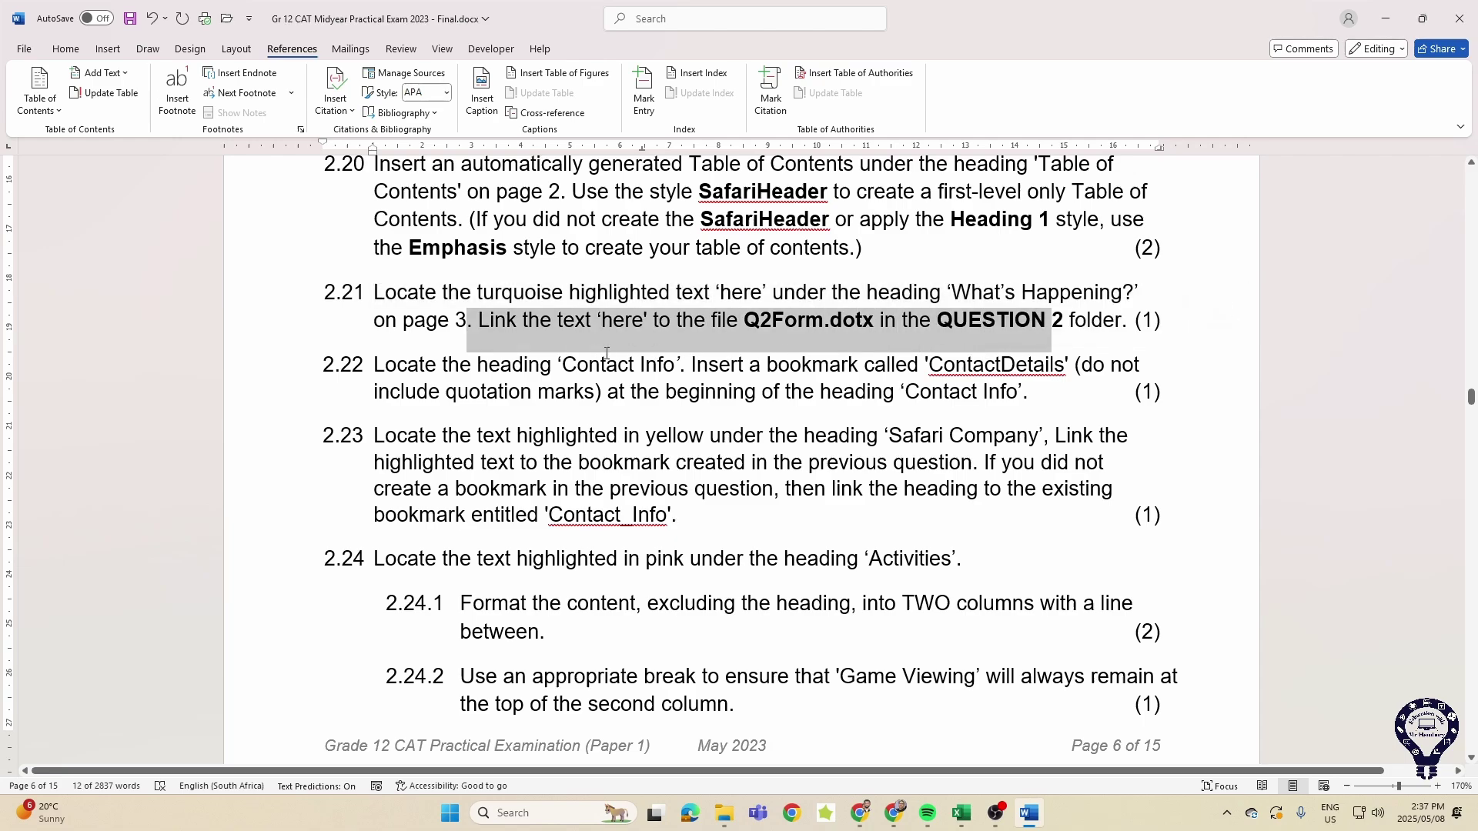
{"action": "scroll", "coordinate": [596, 346], "scroll_direction": "down", "scroll_amount": 3}
{"action": "left_click", "coordinate": [603, 338]}
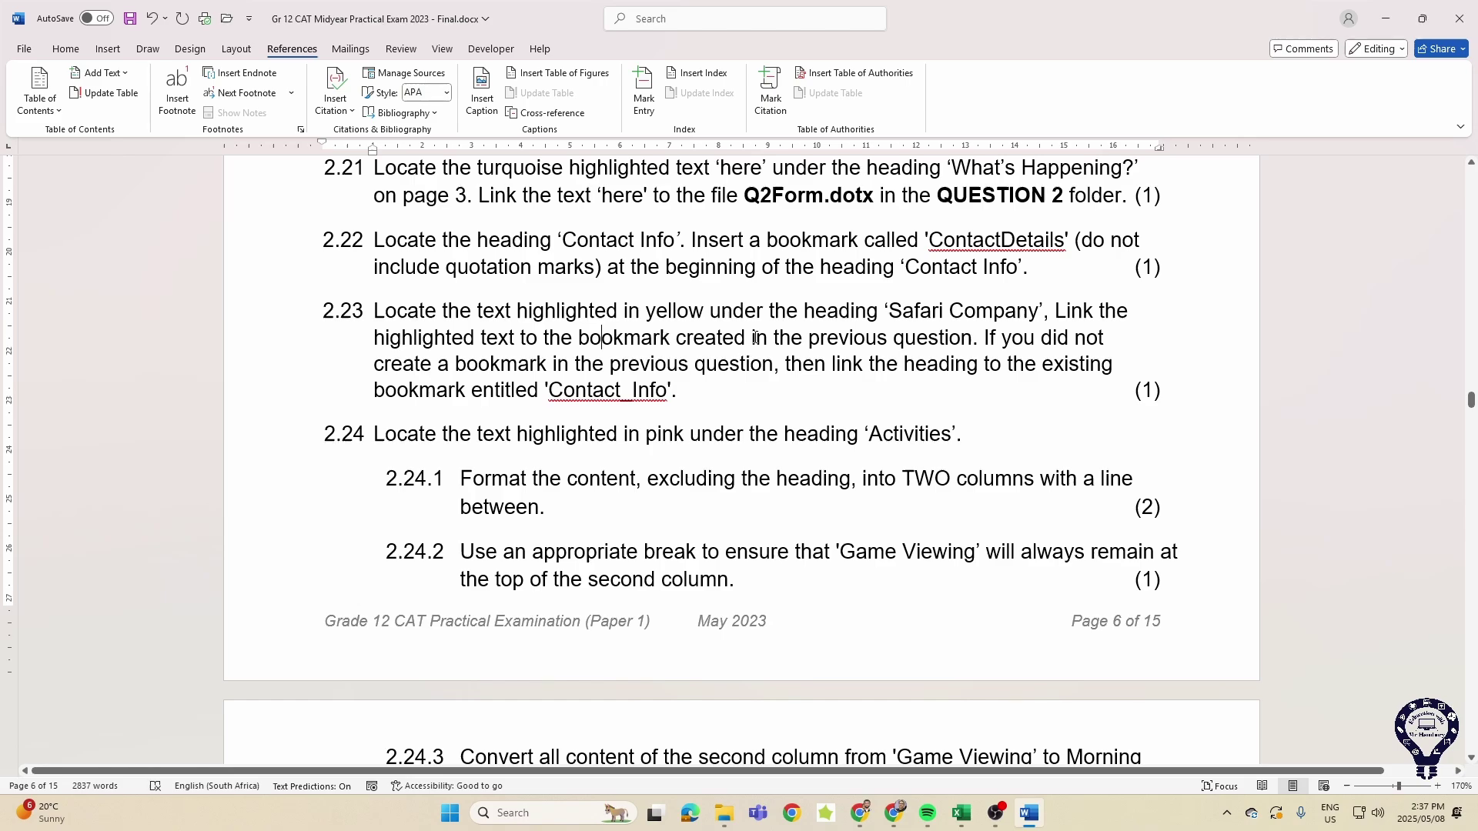
{"action": "scroll", "coordinate": [575, 336], "scroll_direction": "down", "scroll_amount": 2}
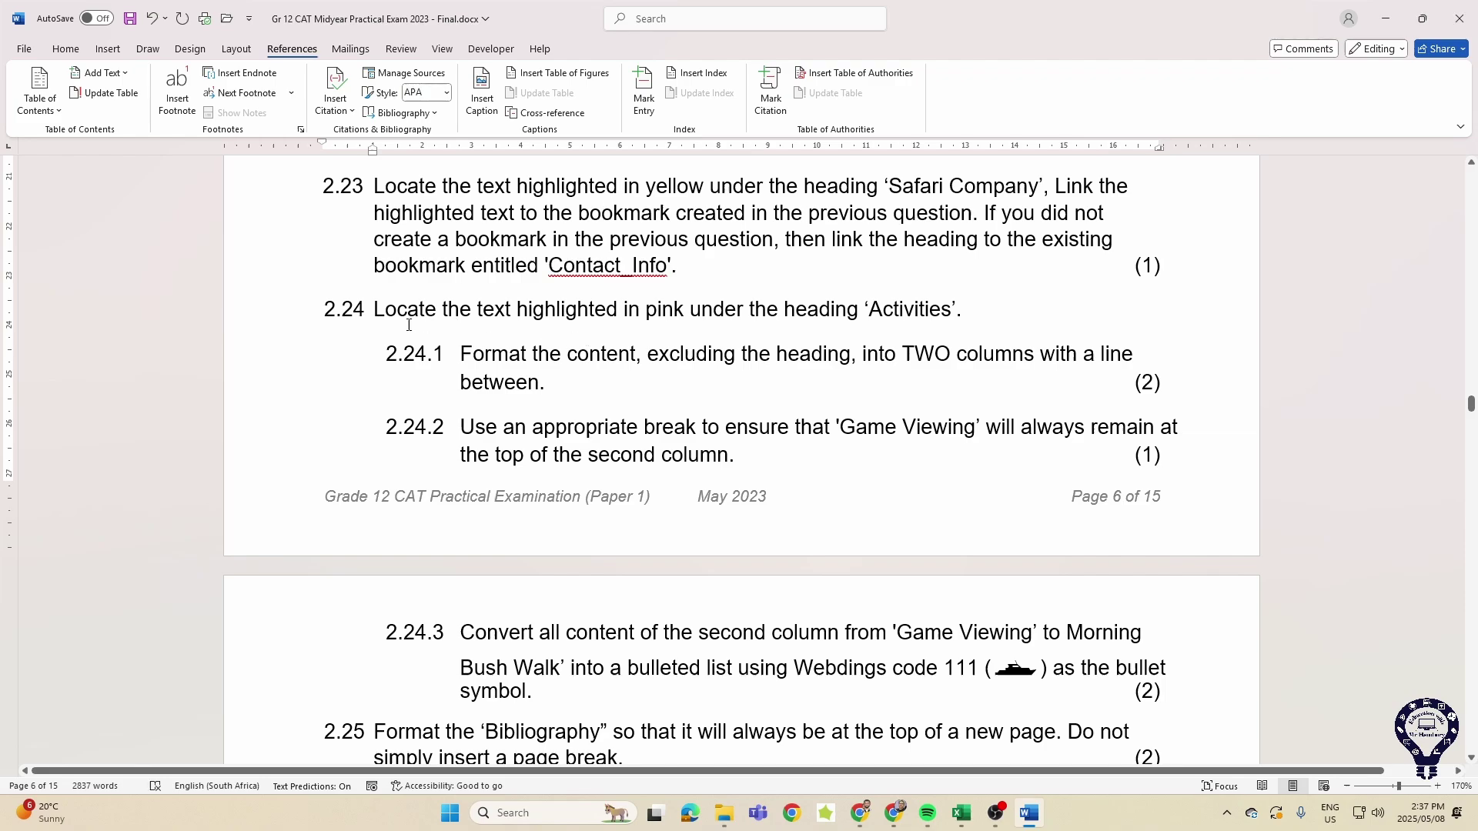
{"action": "scroll", "coordinate": [486, 355], "scroll_direction": "down", "scroll_amount": 2}
{"action": "scroll", "coordinate": [486, 355], "scroll_direction": "up", "scroll_amount": 1}
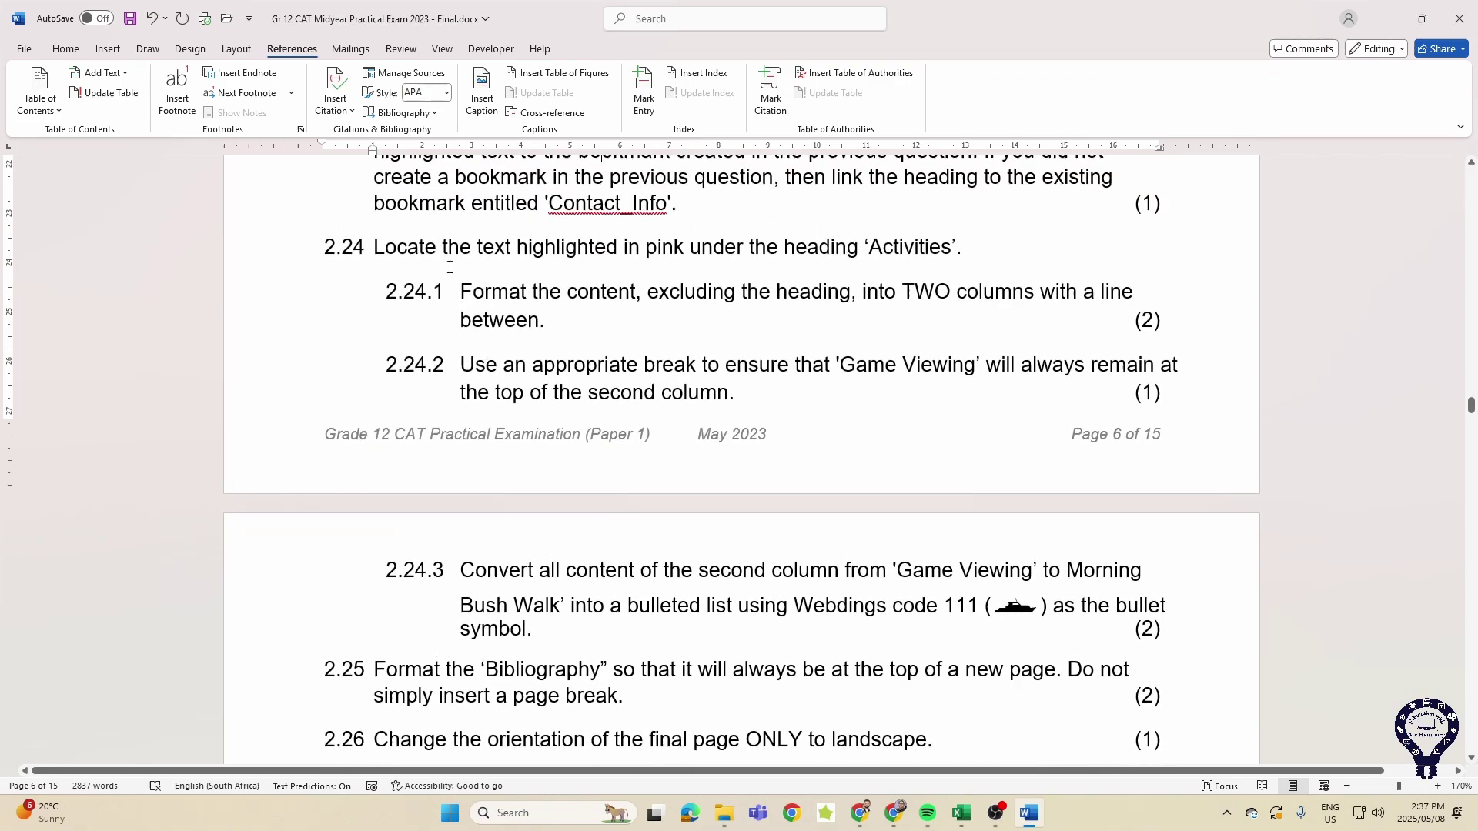
{"action": "left_click_drag", "start_coordinate": [373, 248], "coordinate": [956, 261]}
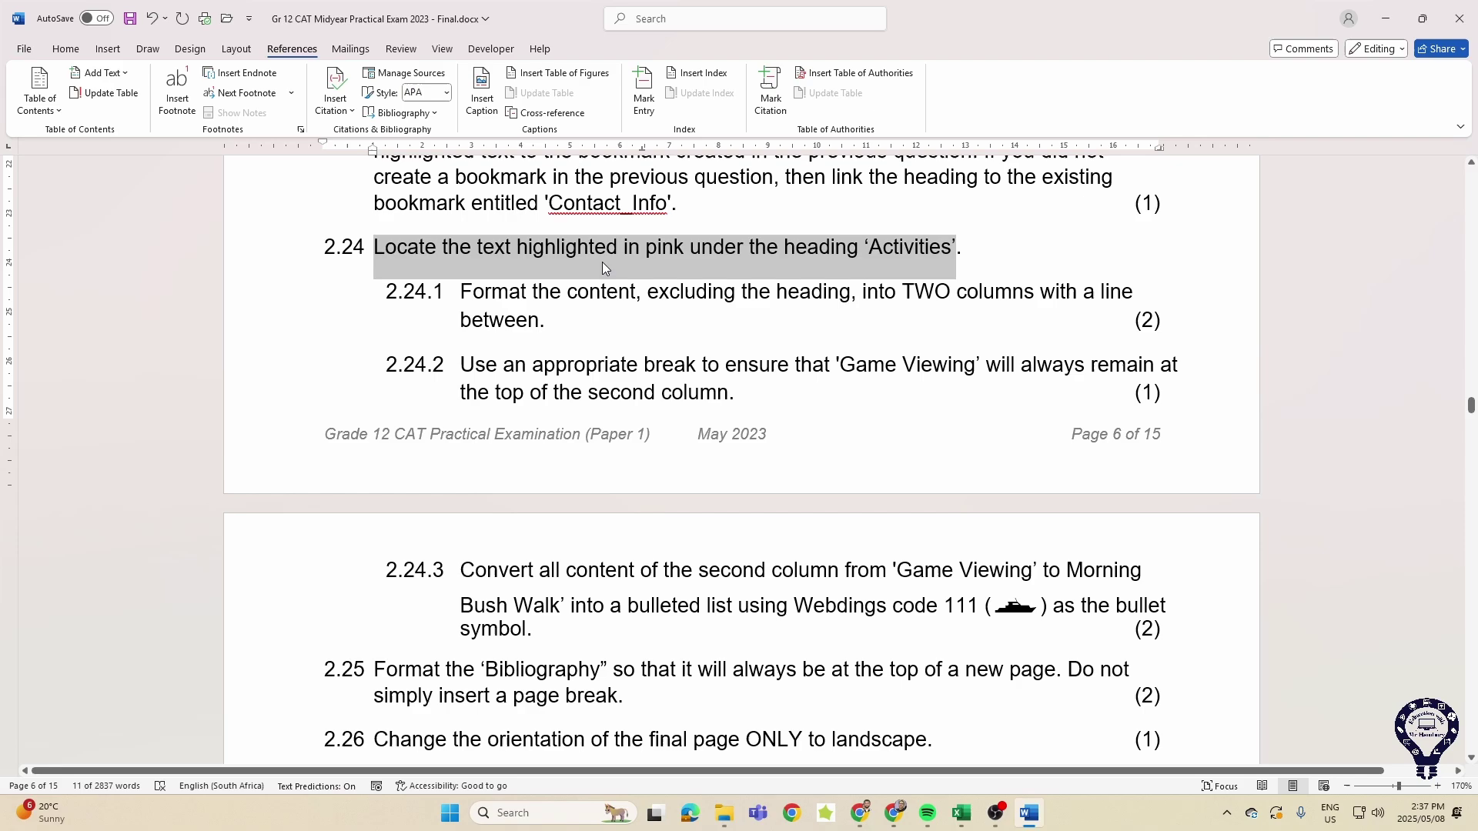
{"action": "left_click_drag", "start_coordinate": [460, 292], "coordinate": [1039, 297]}
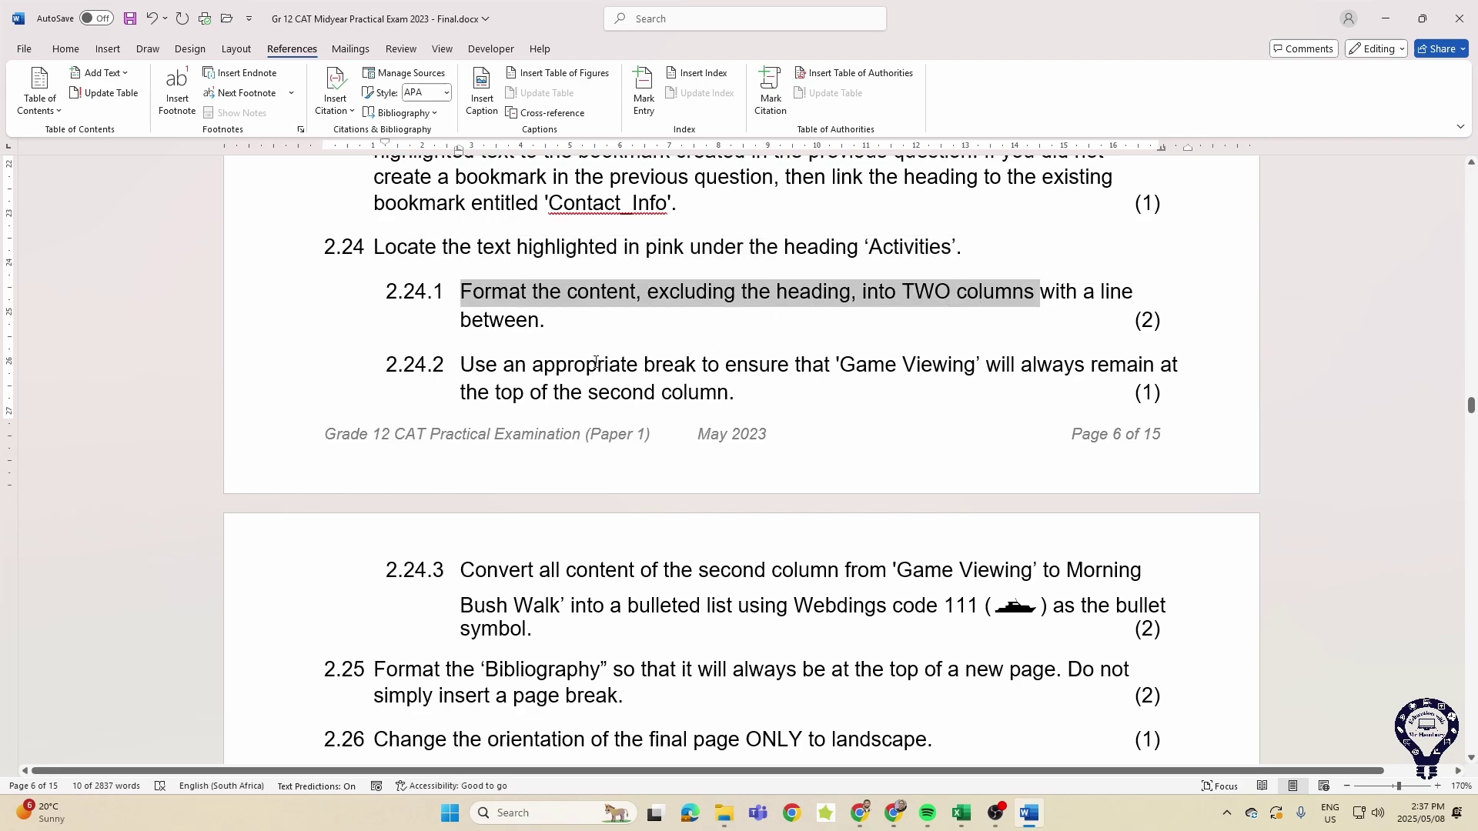
{"action": "scroll", "coordinate": [589, 359], "scroll_direction": "down", "scroll_amount": 1}
{"action": "left_click_drag", "start_coordinate": [543, 306], "coordinate": [626, 307]}
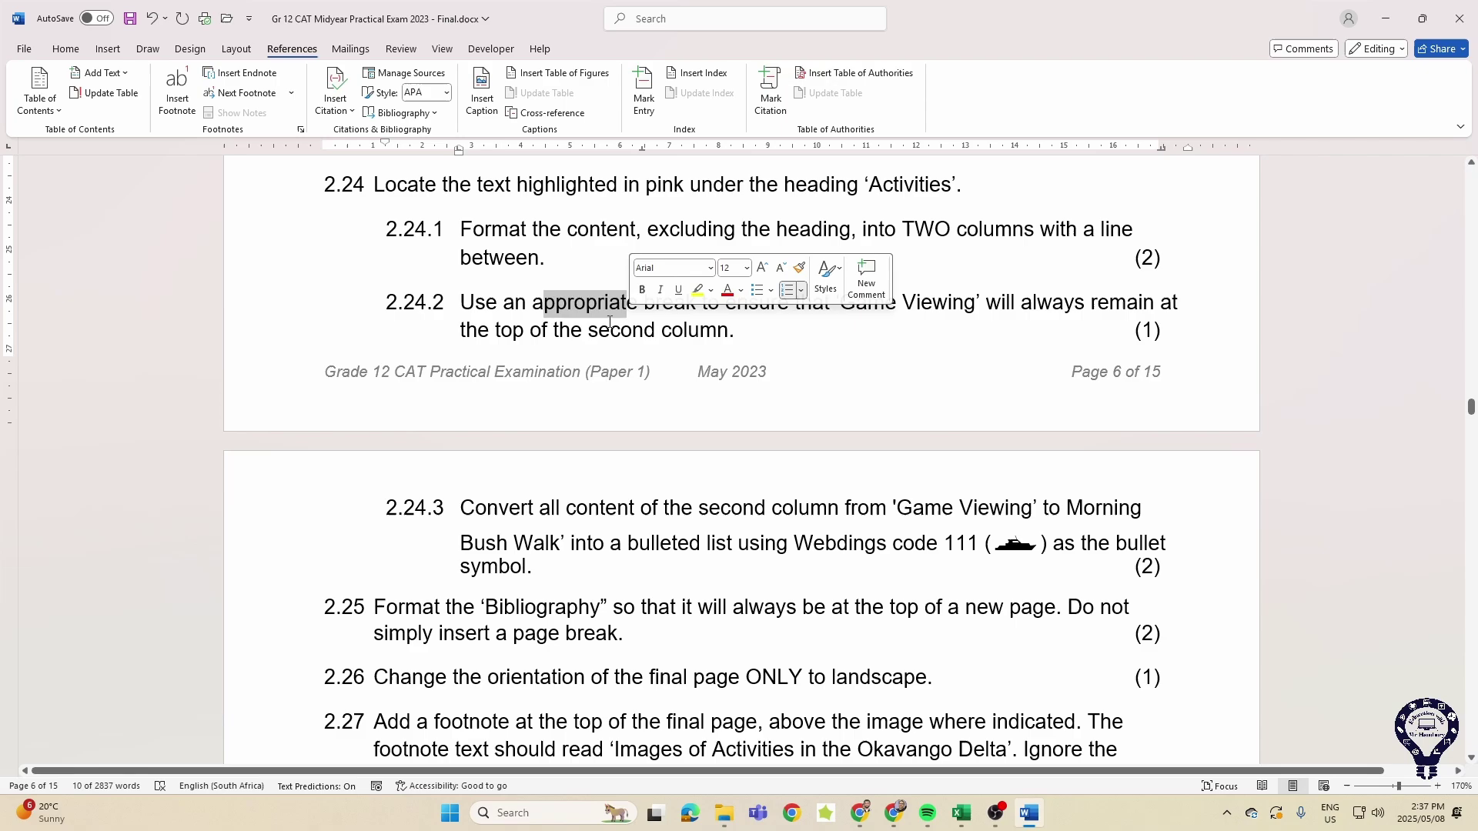
{"action": "scroll", "coordinate": [597, 321], "scroll_direction": "down", "scroll_amount": 2}
{"action": "left_click_drag", "start_coordinate": [461, 384], "coordinate": [704, 416]}
{"action": "left_click", "coordinate": [613, 414]}
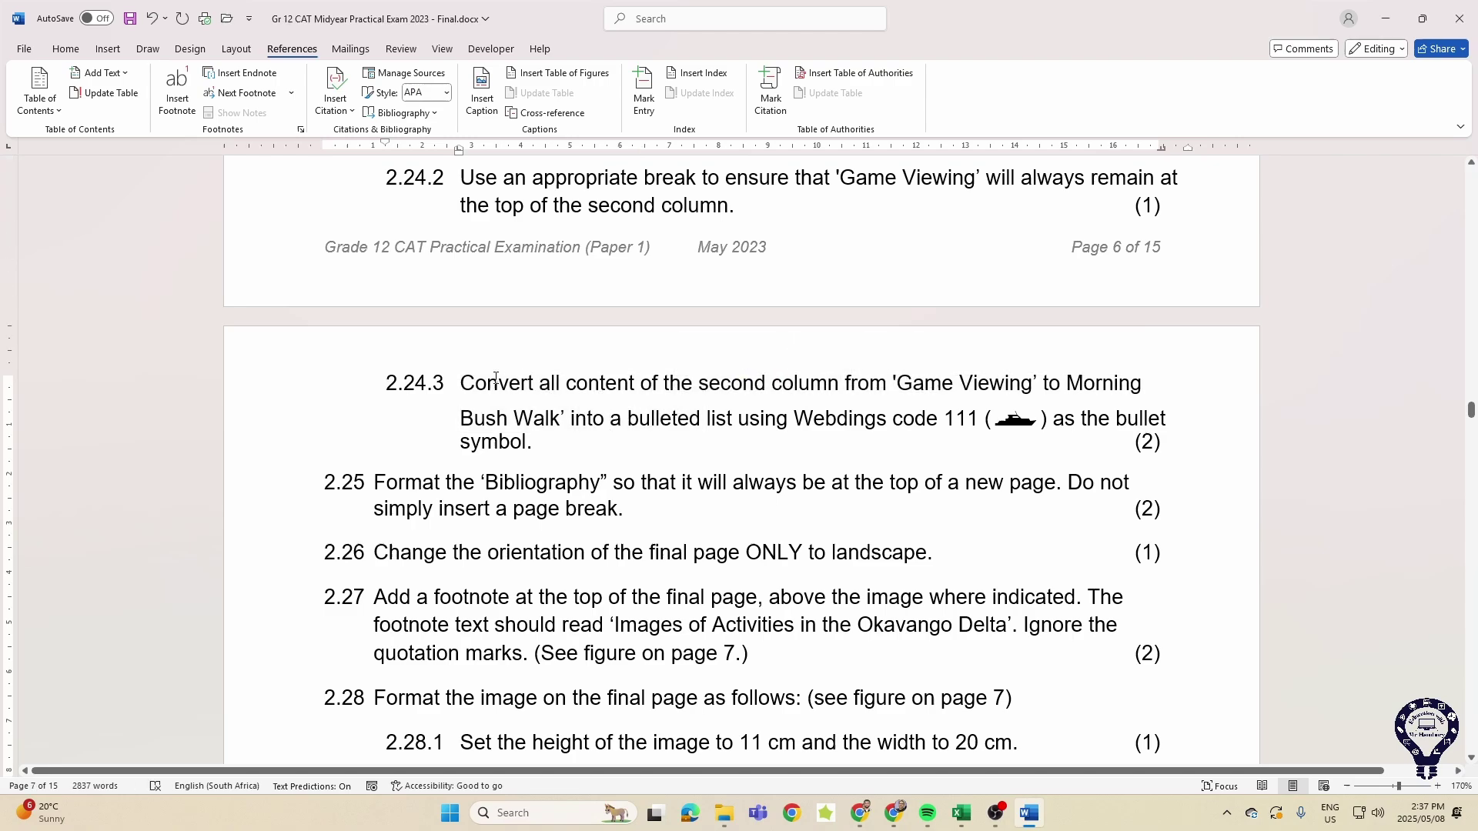
{"action": "left_click_drag", "start_coordinate": [494, 383], "coordinate": [672, 401]}
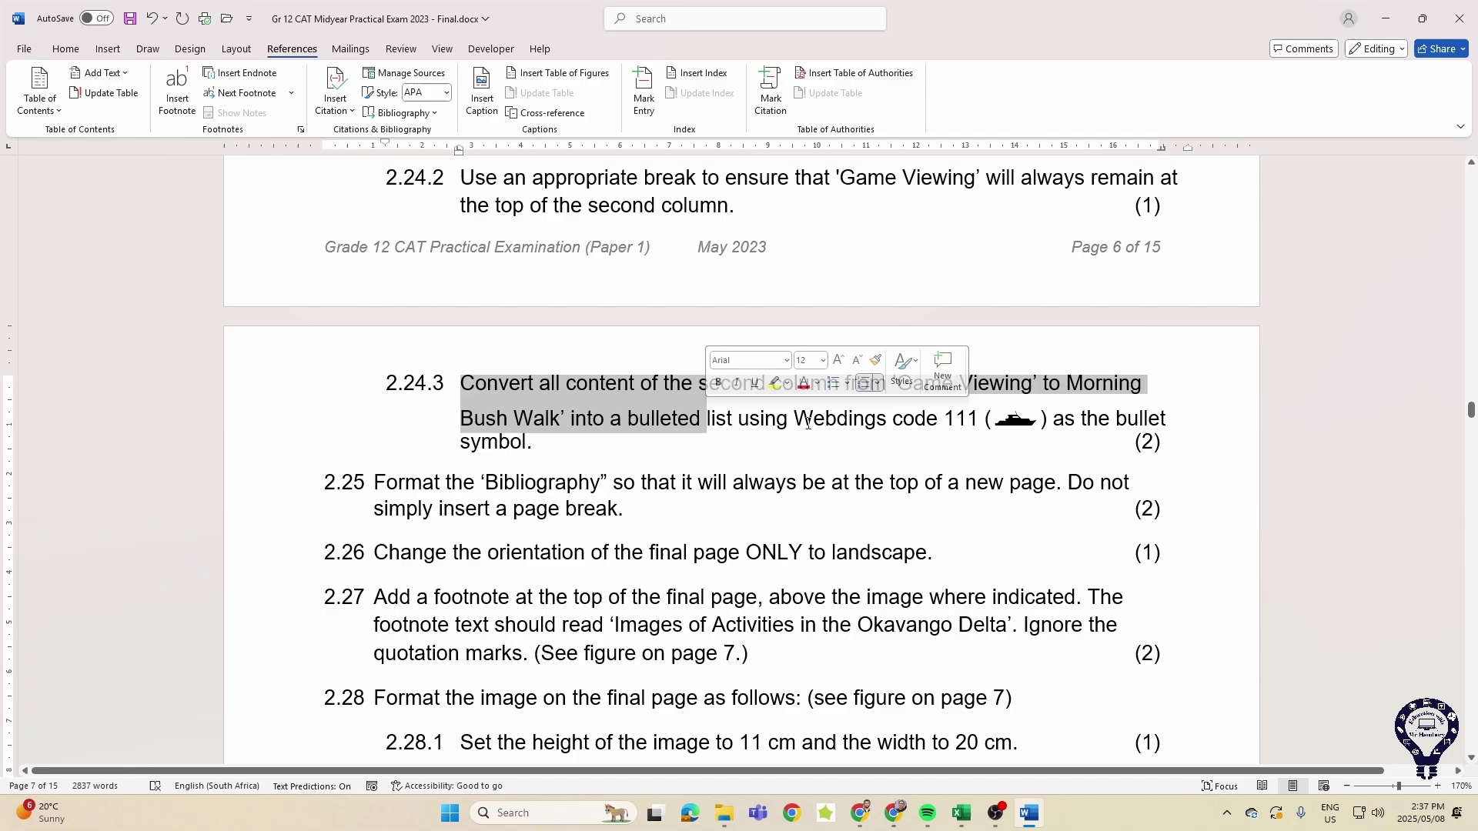
{"action": "left_click_drag", "start_coordinate": [793, 418], "coordinate": [1041, 428]}
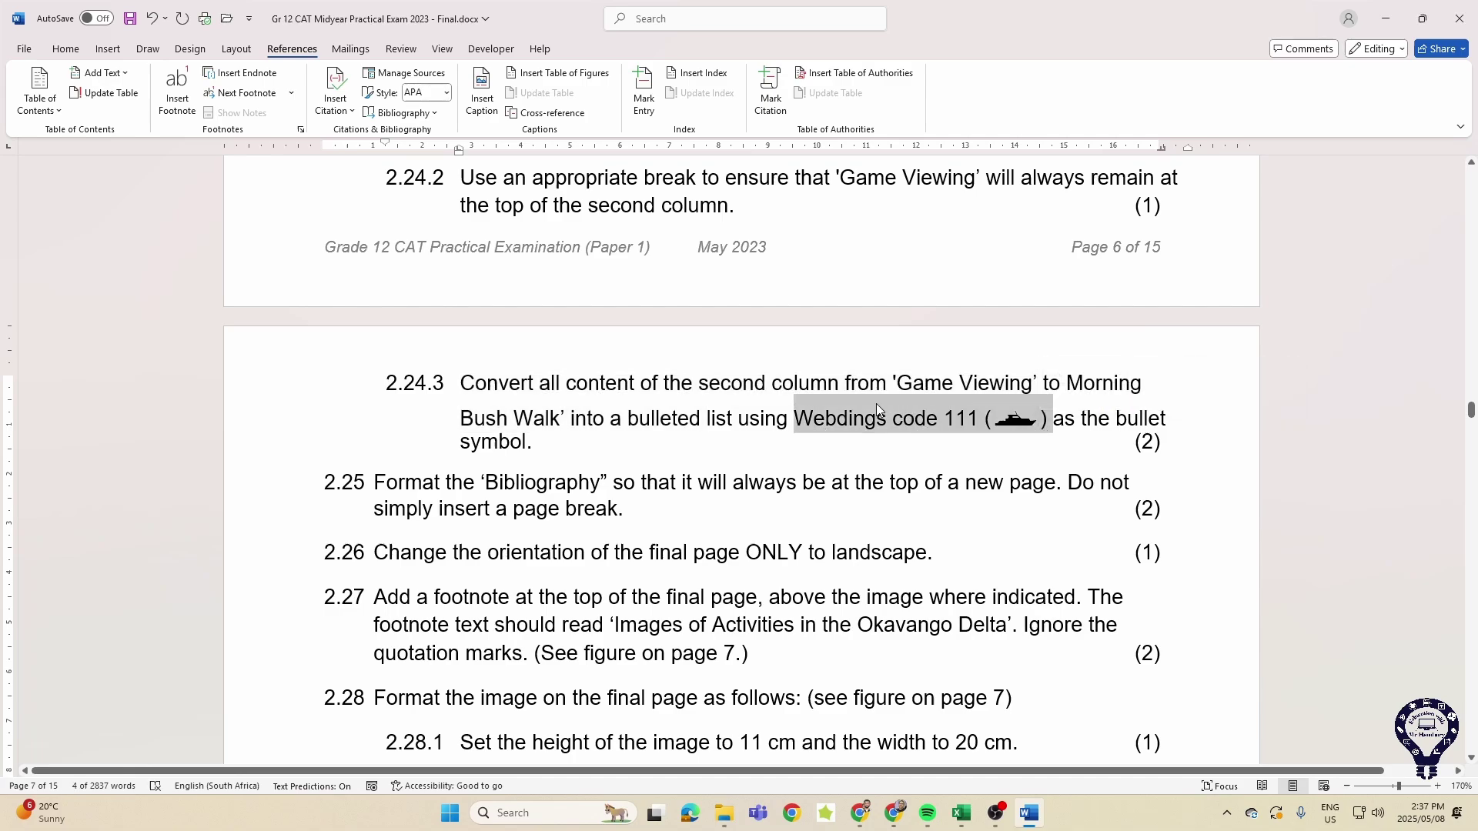
{"action": "left_click", "coordinate": [992, 429]}
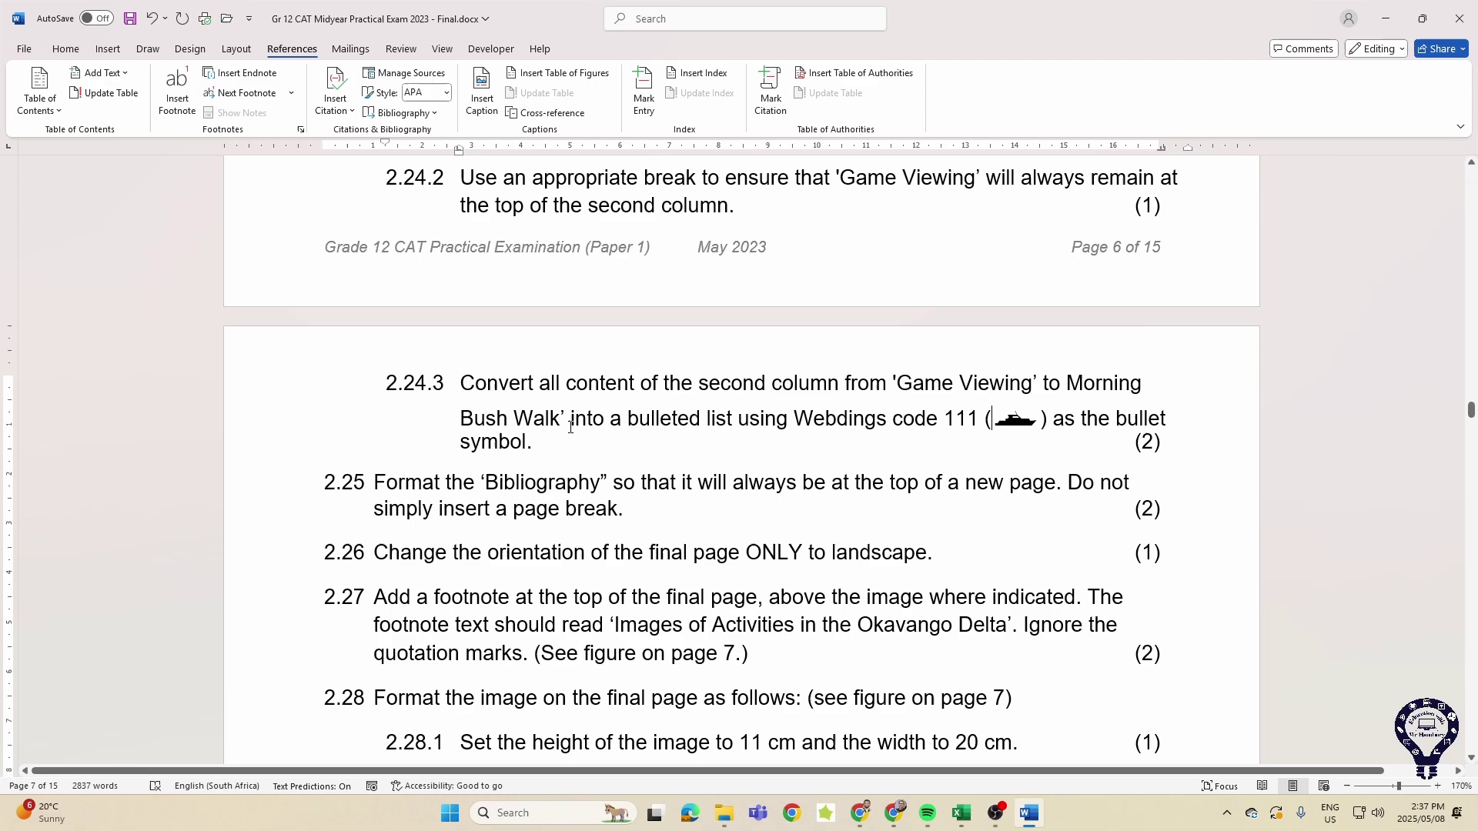
Highlight the landscape orientation (2.26), footnote (2.27) and image size (2.28.1) requirements.
{"action": "scroll", "coordinate": [568, 331], "scroll_direction": "down", "scroll_amount": 3}
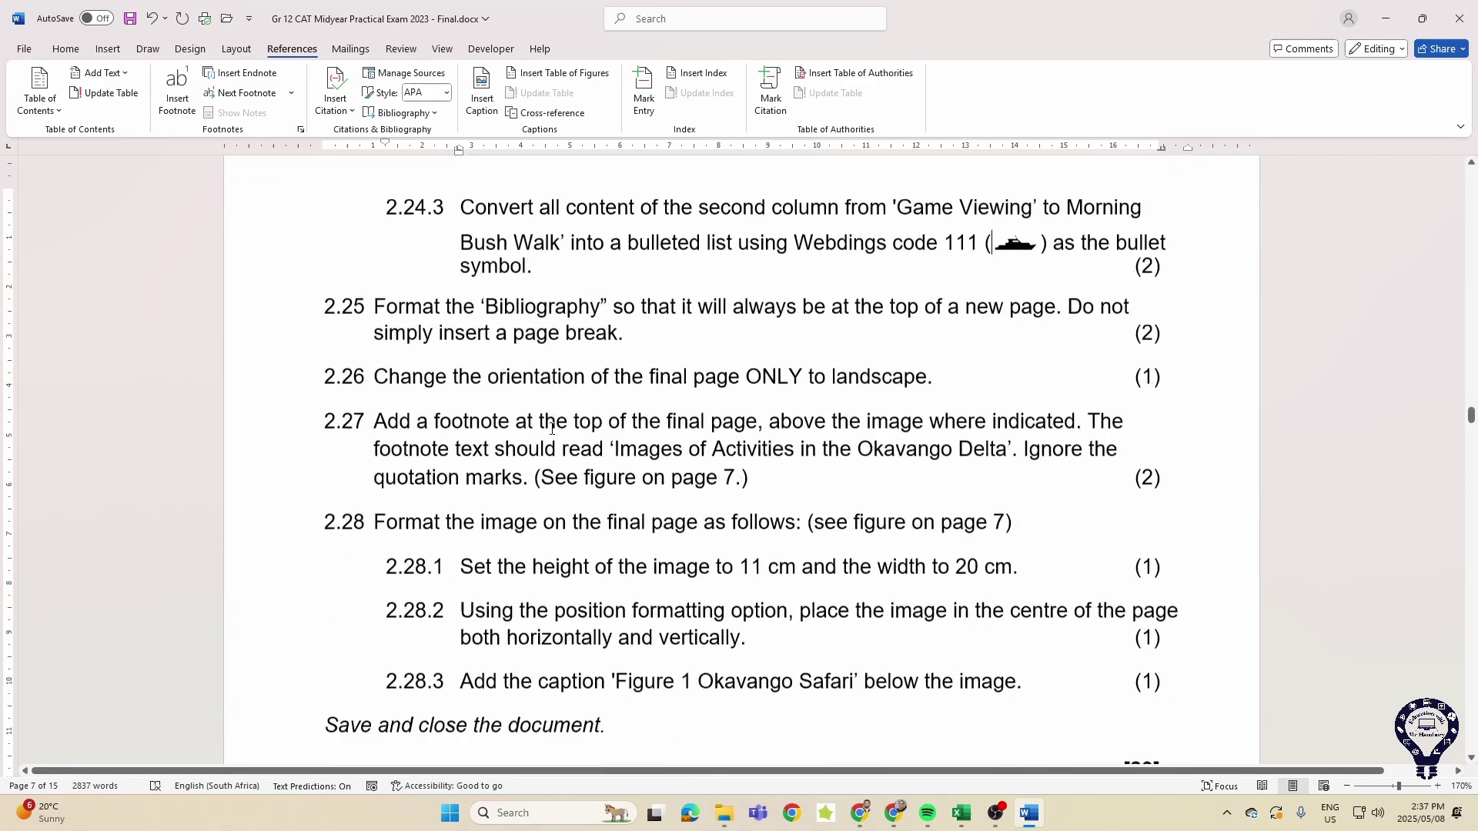
{"action": "left_click_drag", "start_coordinate": [413, 358], "coordinate": [954, 367]}
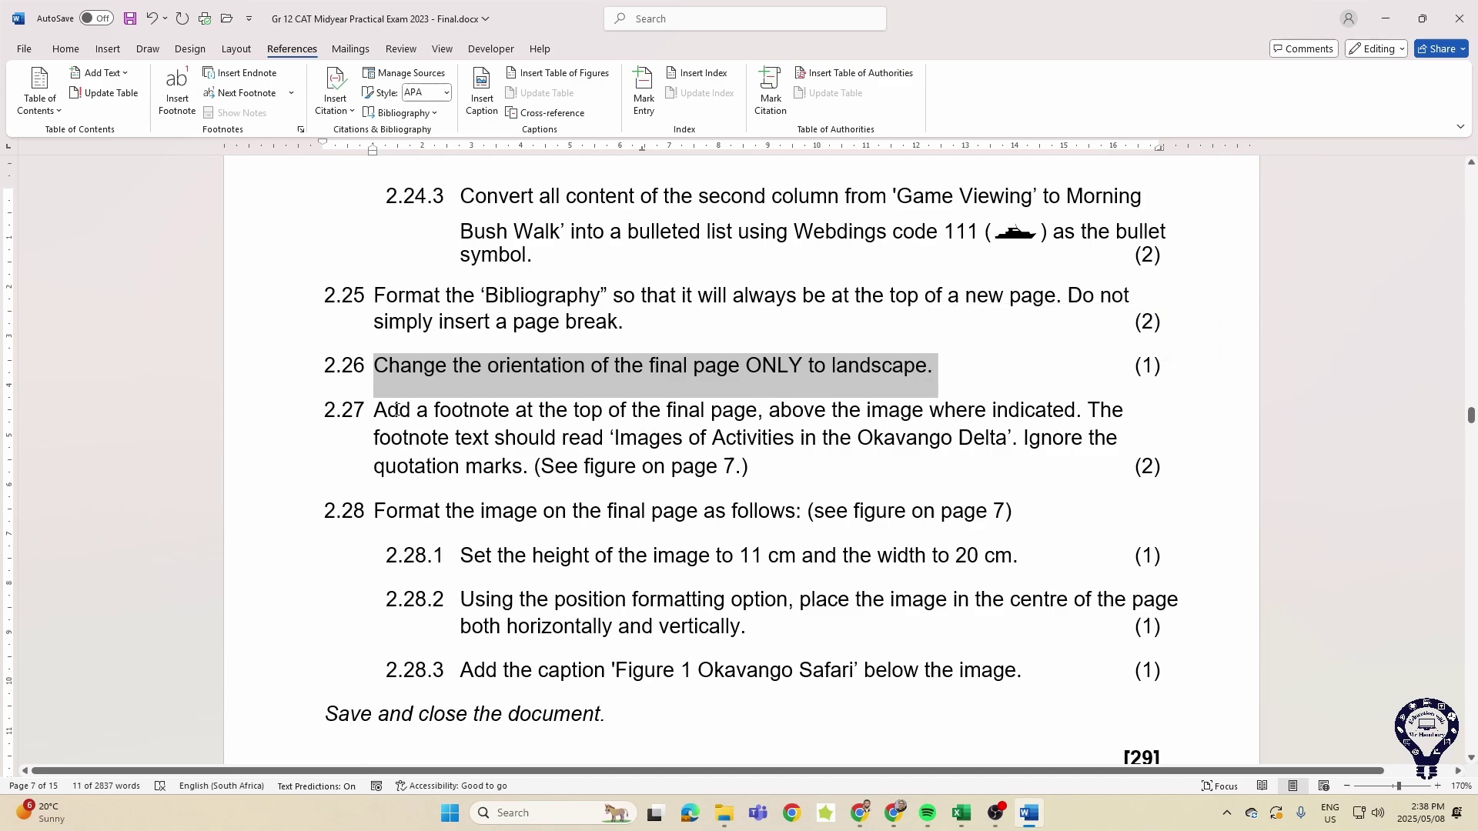
{"action": "left_click_drag", "start_coordinate": [397, 409], "coordinate": [605, 411]}
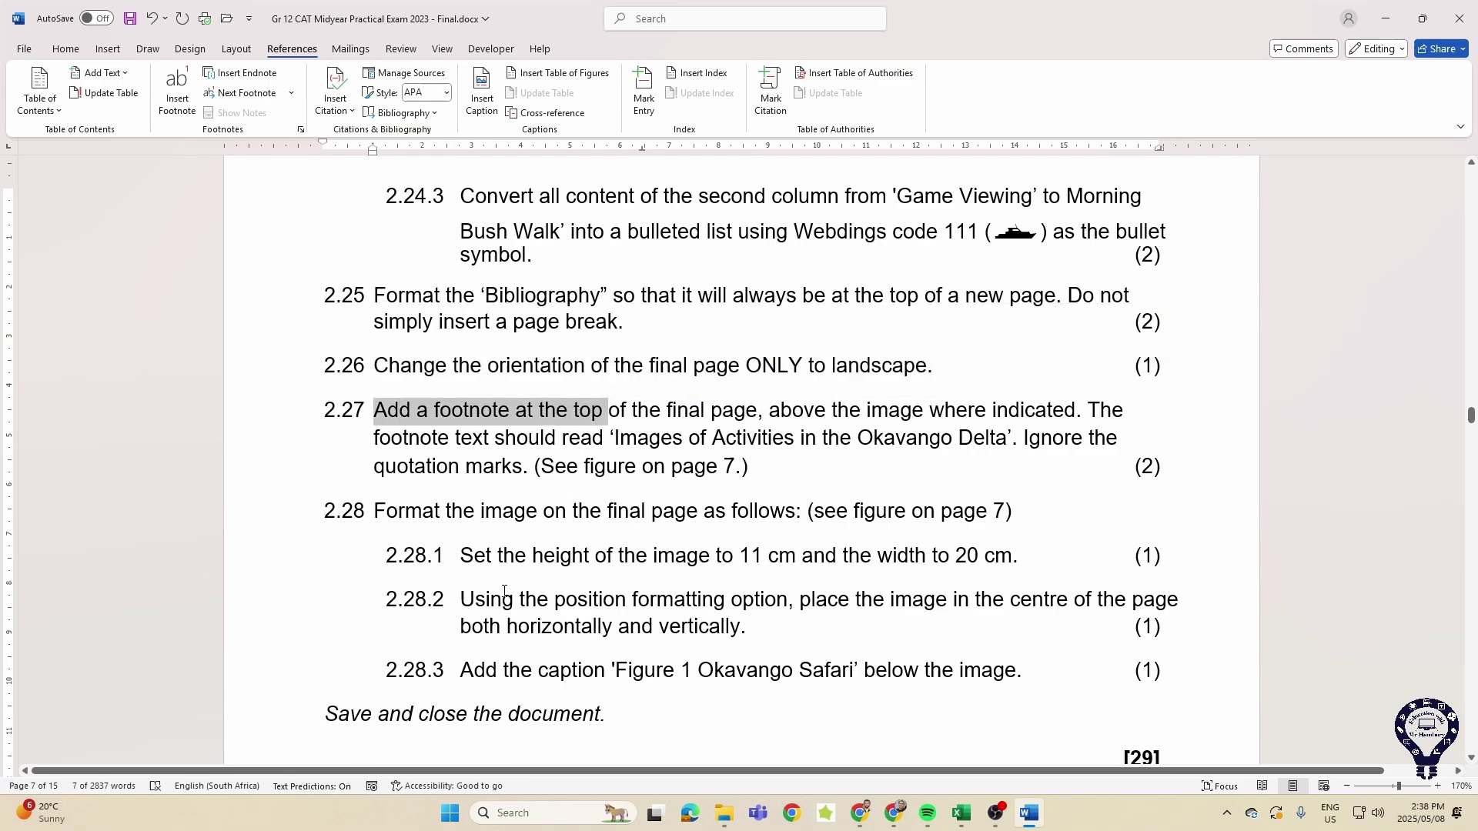
{"action": "scroll", "coordinate": [504, 591], "scroll_direction": "down", "scroll_amount": 3}
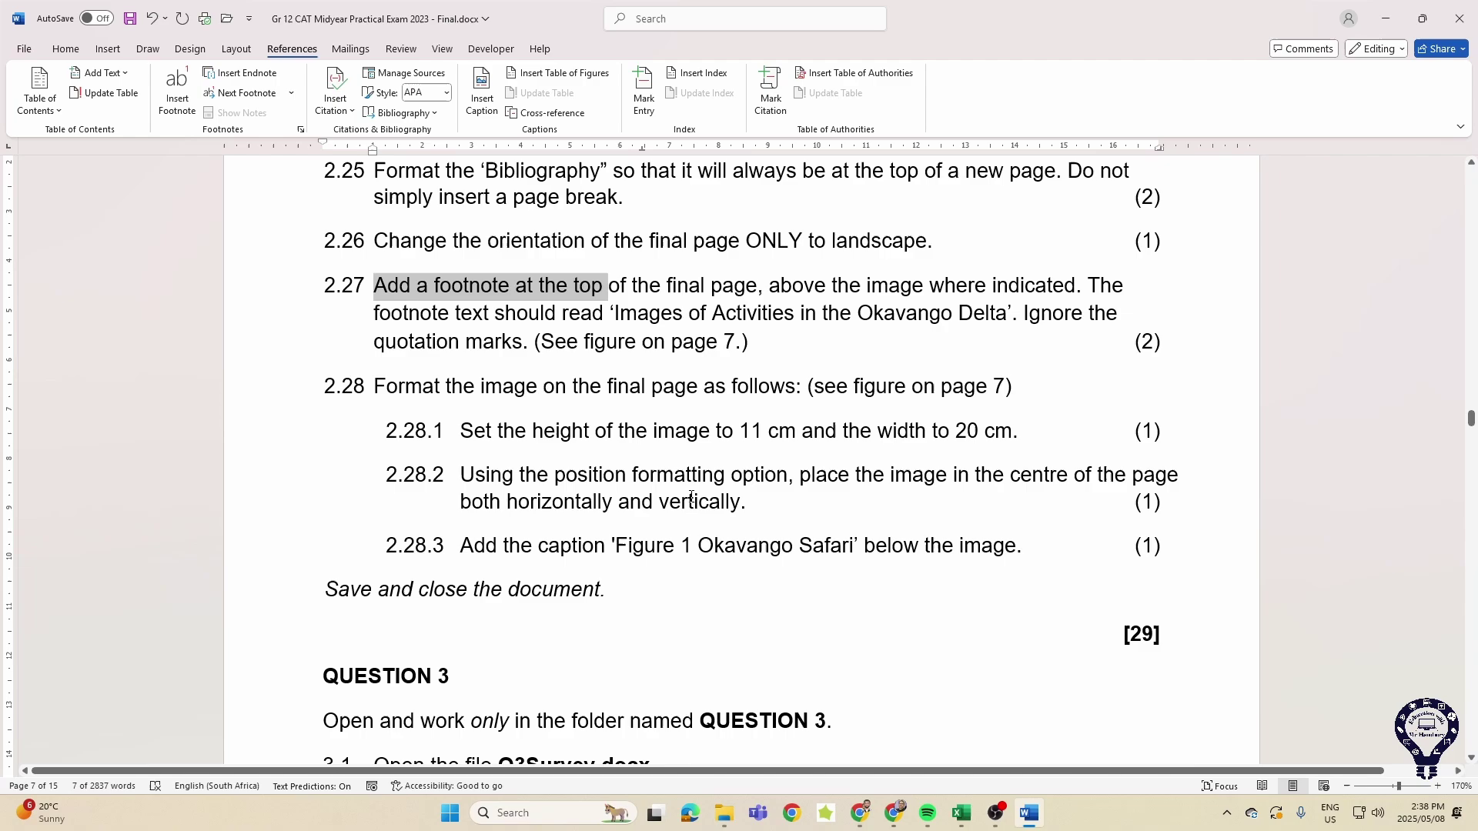
{"action": "left_click_drag", "start_coordinate": [650, 431], "coordinate": [932, 433]}
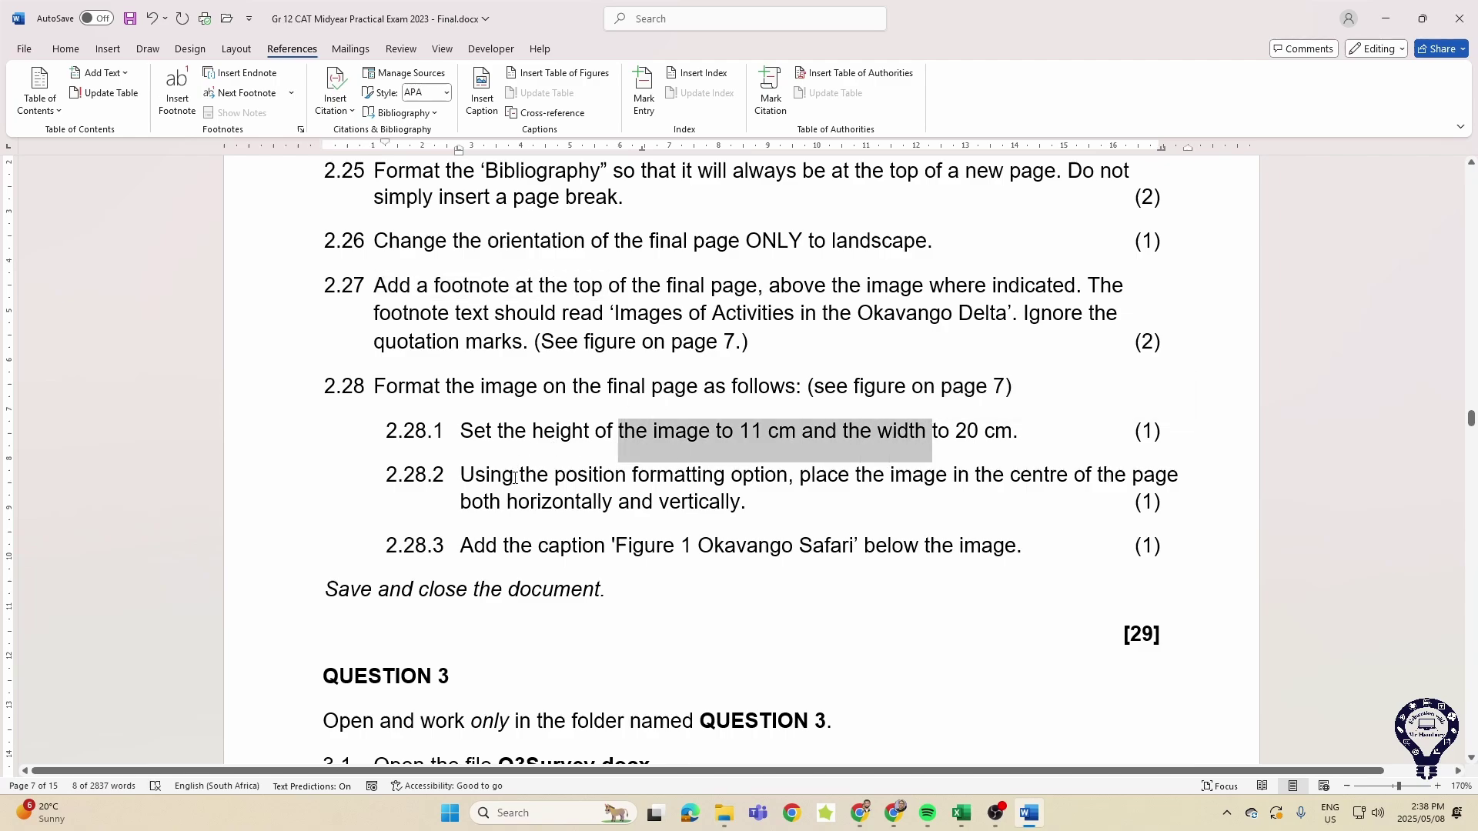
{"action": "left_click_drag", "start_coordinate": [521, 543], "coordinate": [674, 548]}
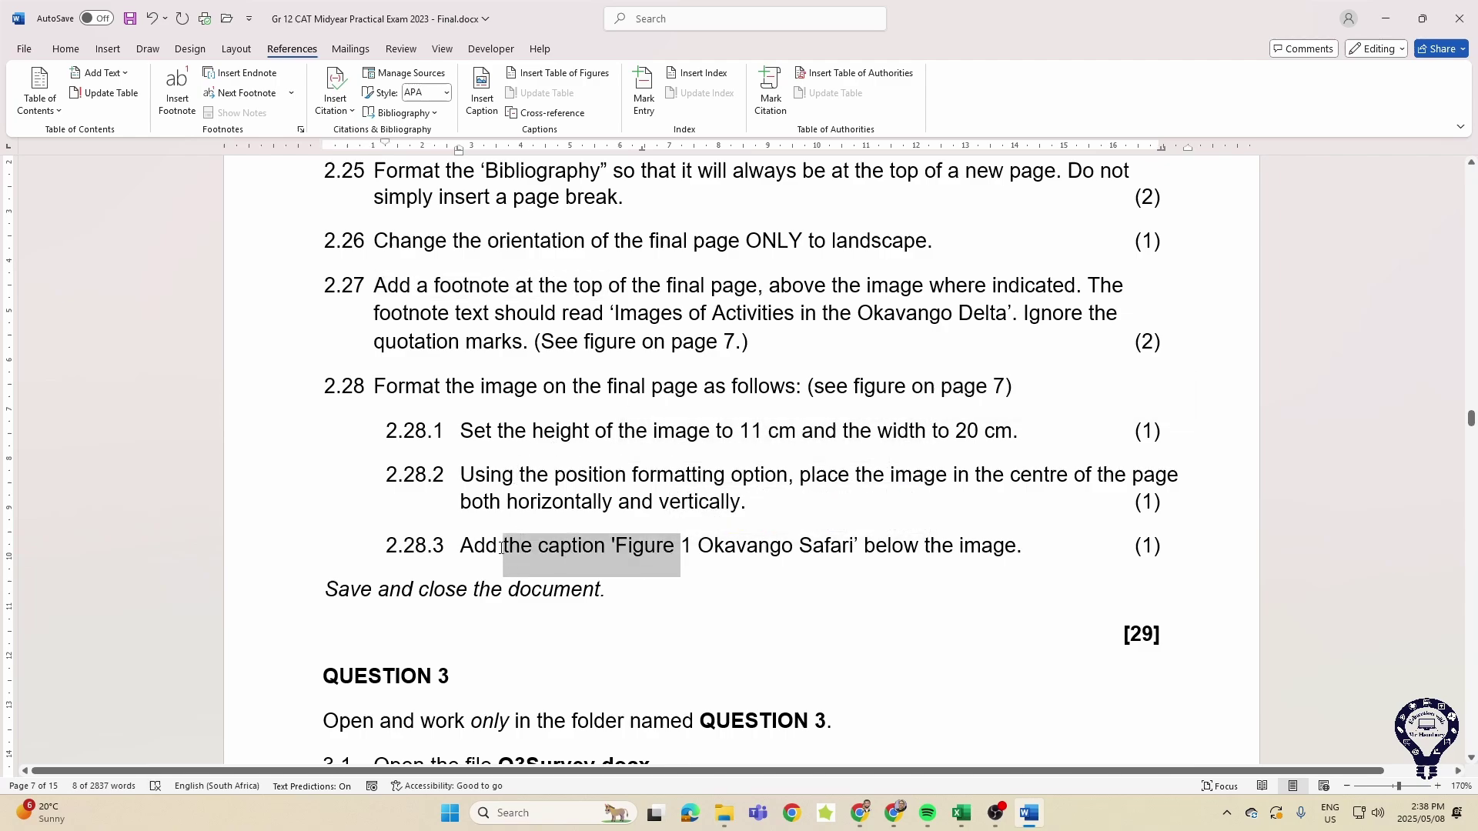
{"action": "scroll", "coordinate": [500, 546], "scroll_direction": "down", "scroll_amount": 5}
{"action": "scroll", "coordinate": [500, 546], "scroll_direction": "up", "scroll_amount": 3}
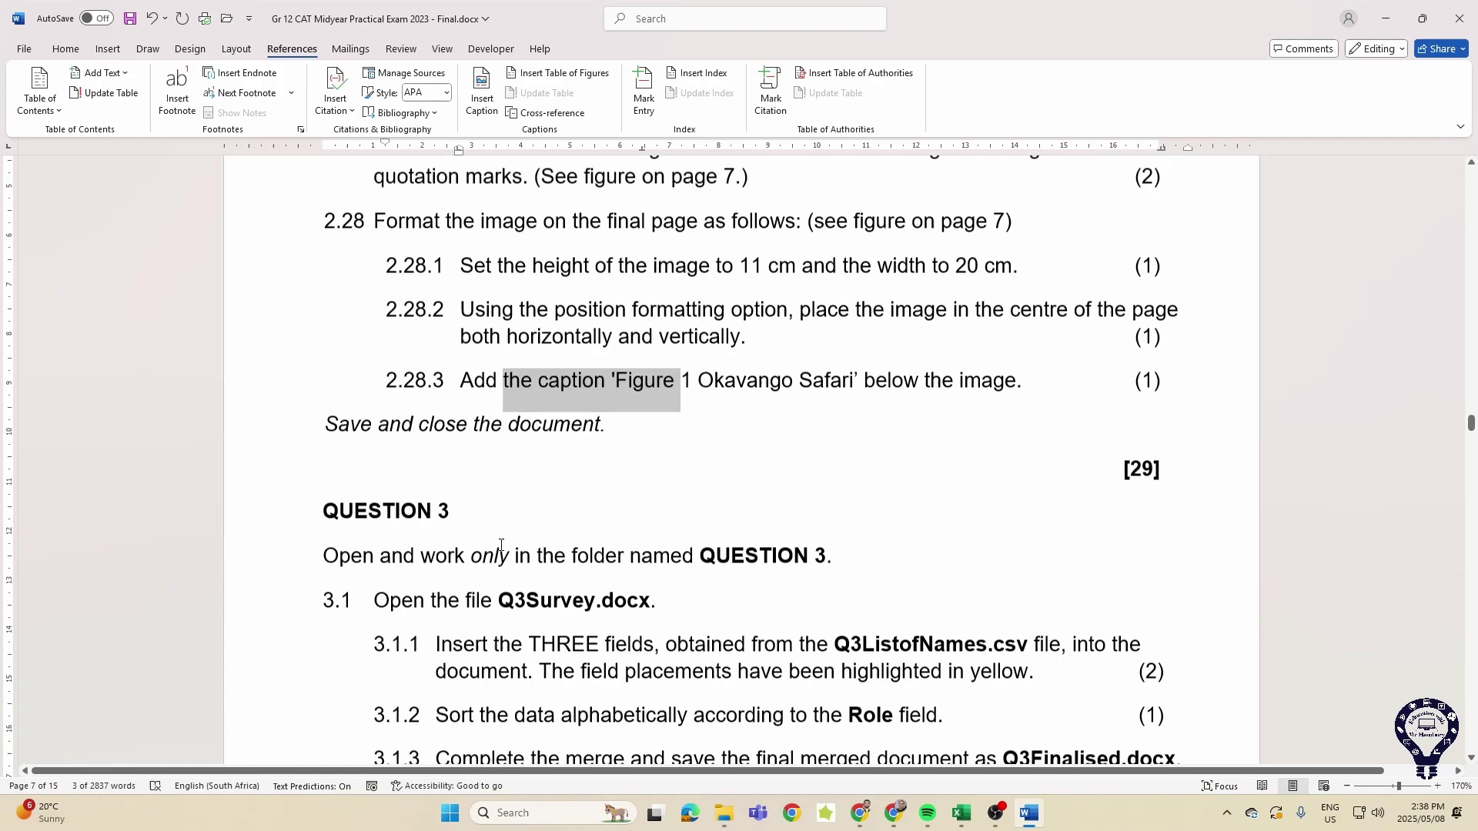
Close the 2023 paper without saving, return to Gr 12 Midyear Practical 2023, and move Explorer aside.
{"action": "left_click", "coordinate": [1441, 6]}
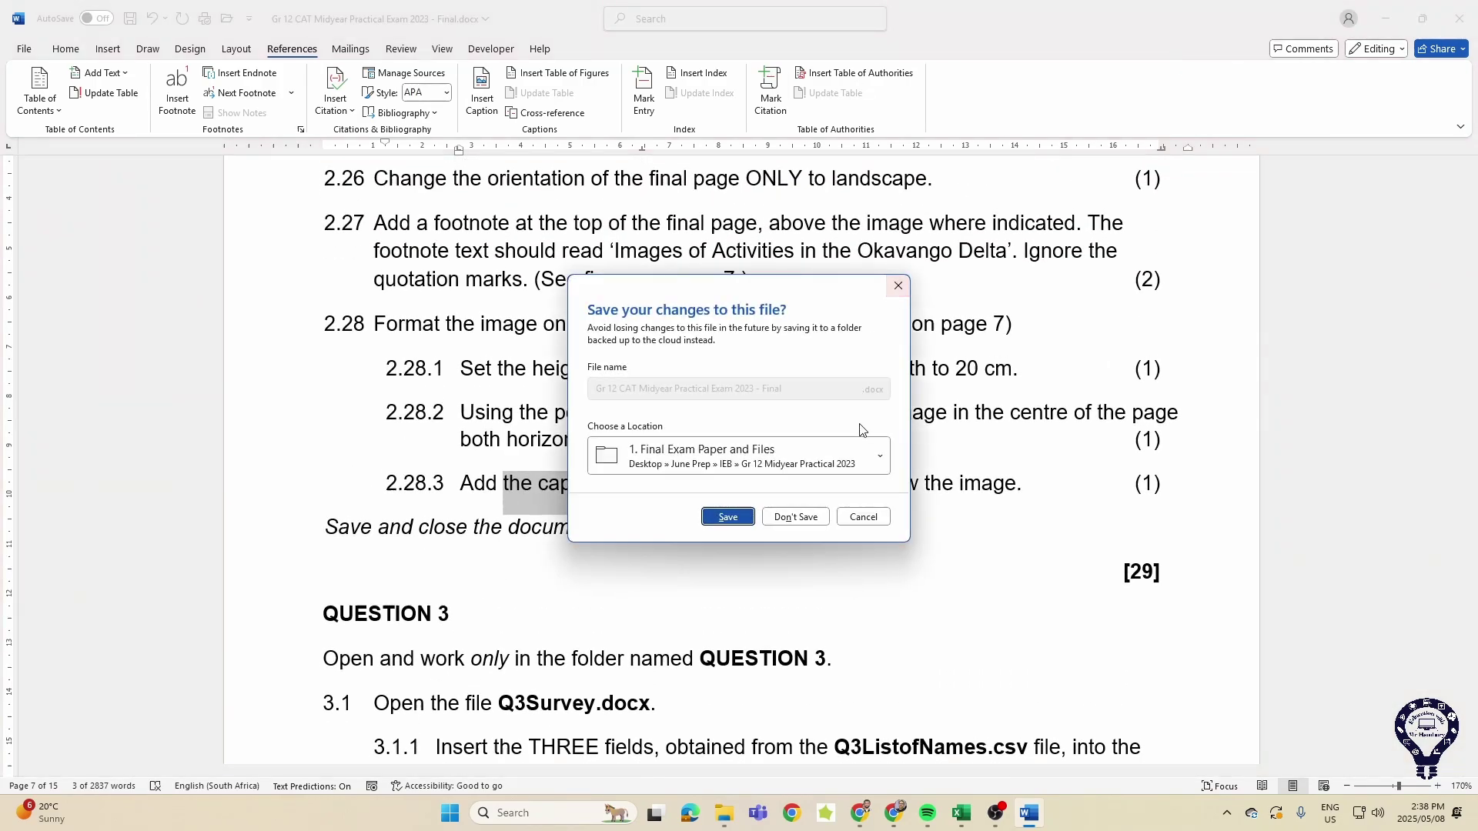
{"action": "left_click", "coordinate": [793, 505]}
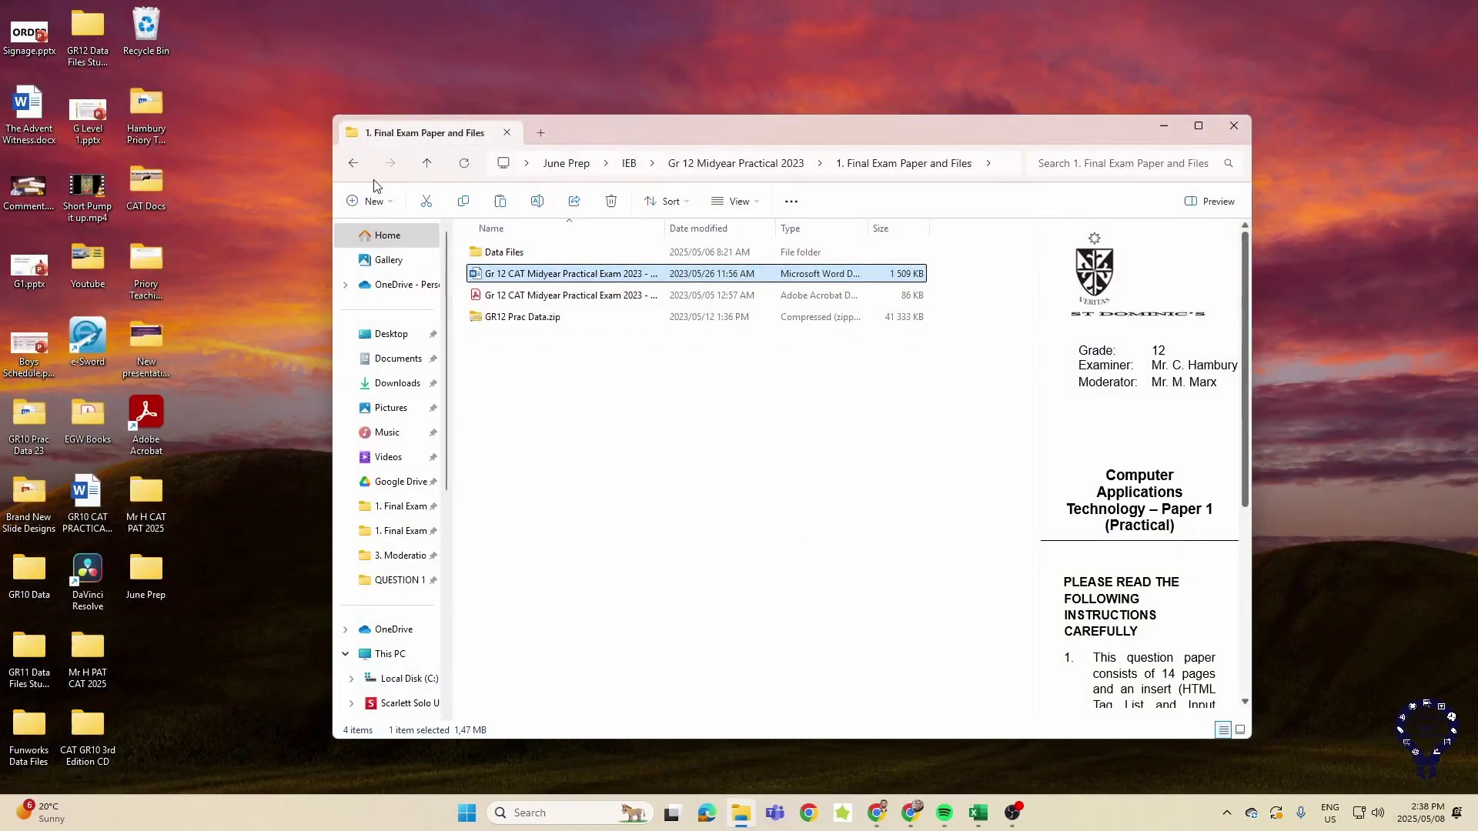
{"action": "left_click", "coordinate": [354, 164]}
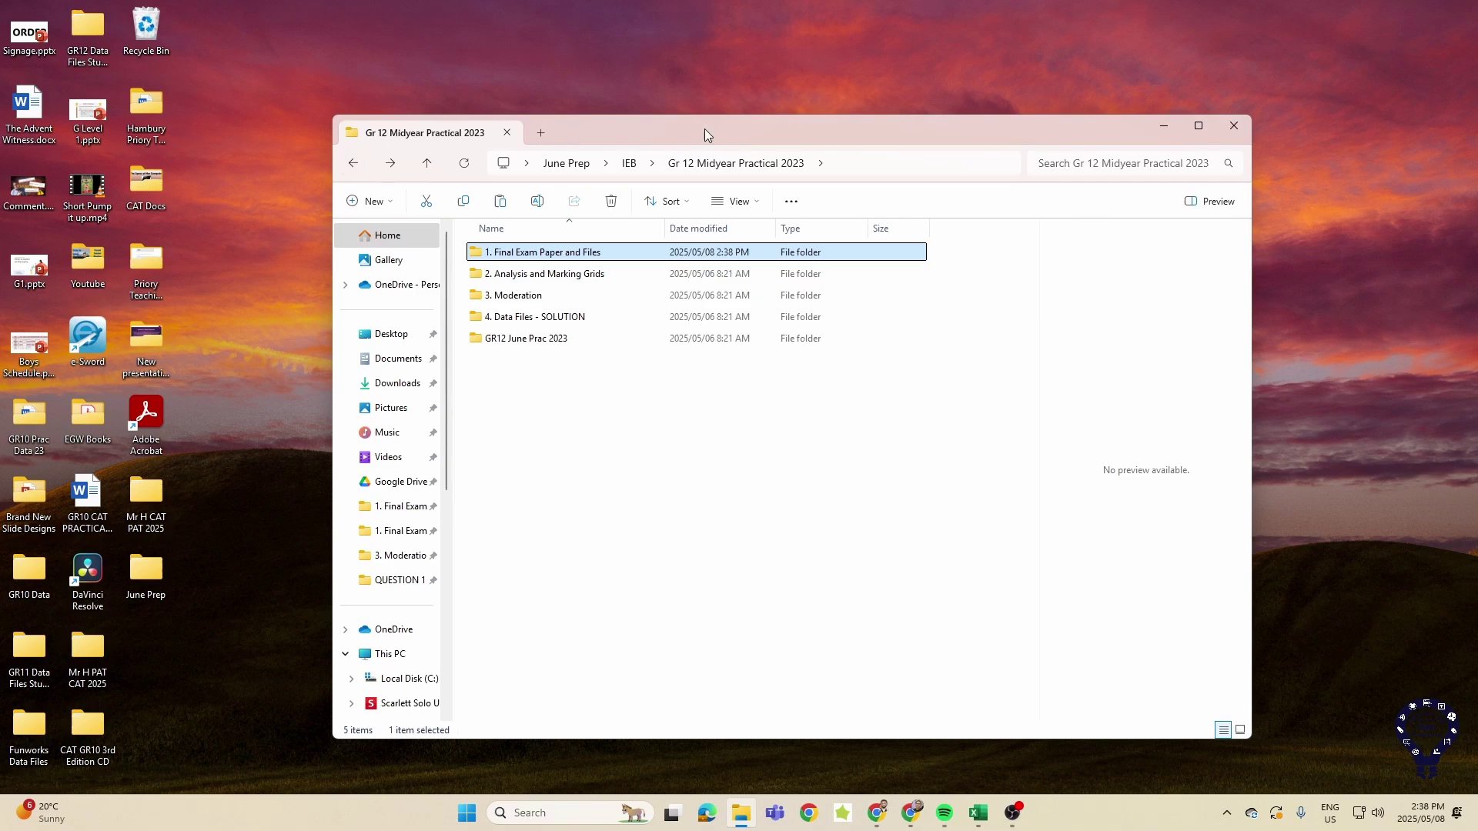
{"action": "left_click_drag", "start_coordinate": [705, 127], "coordinate": [2, 247]}
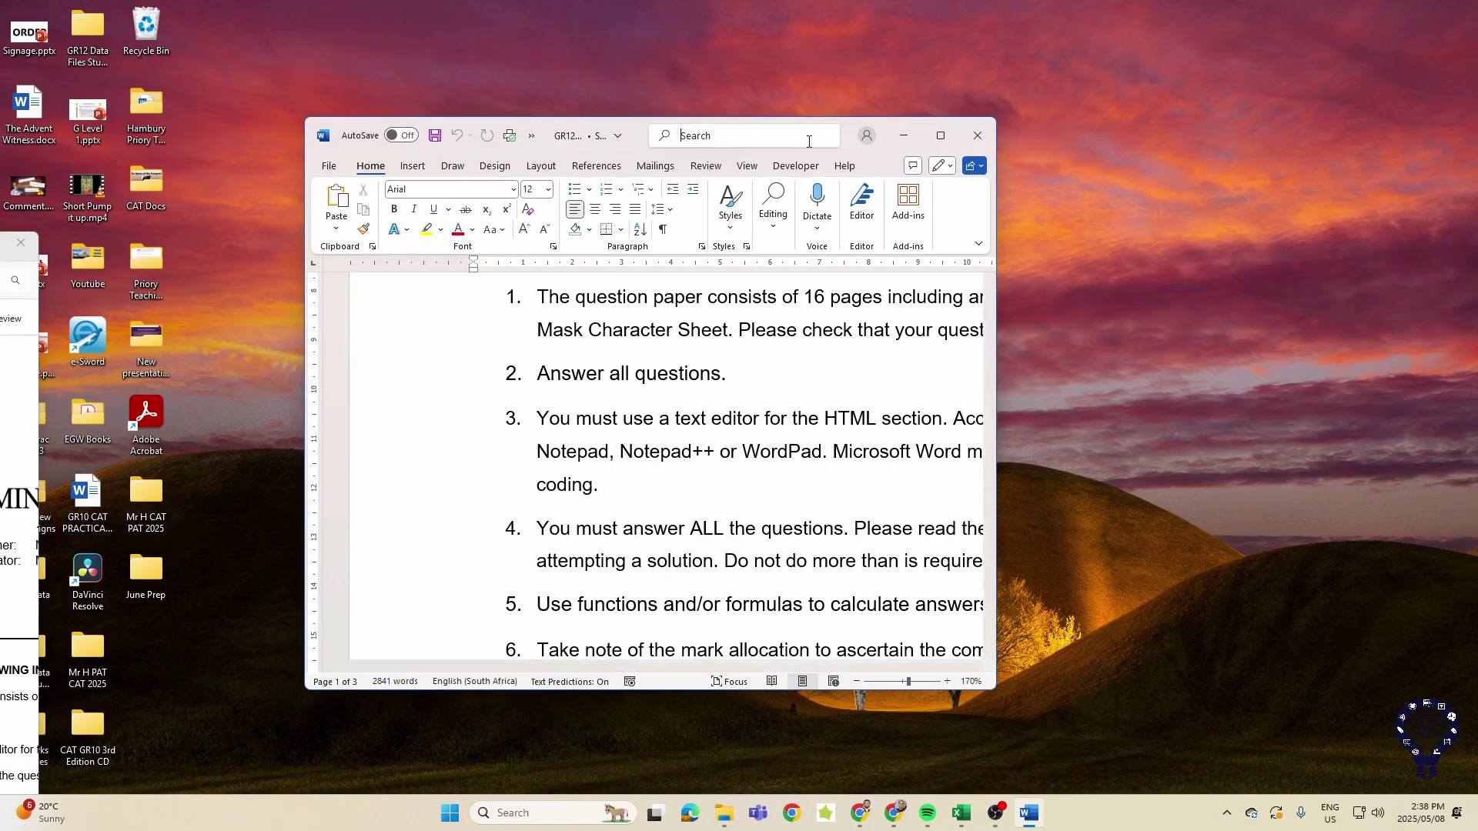
Maximize the GR12 CAT MidYear Practical 2024 paper and scroll to Question 2.
{"action": "left_click", "coordinate": [696, 136]}
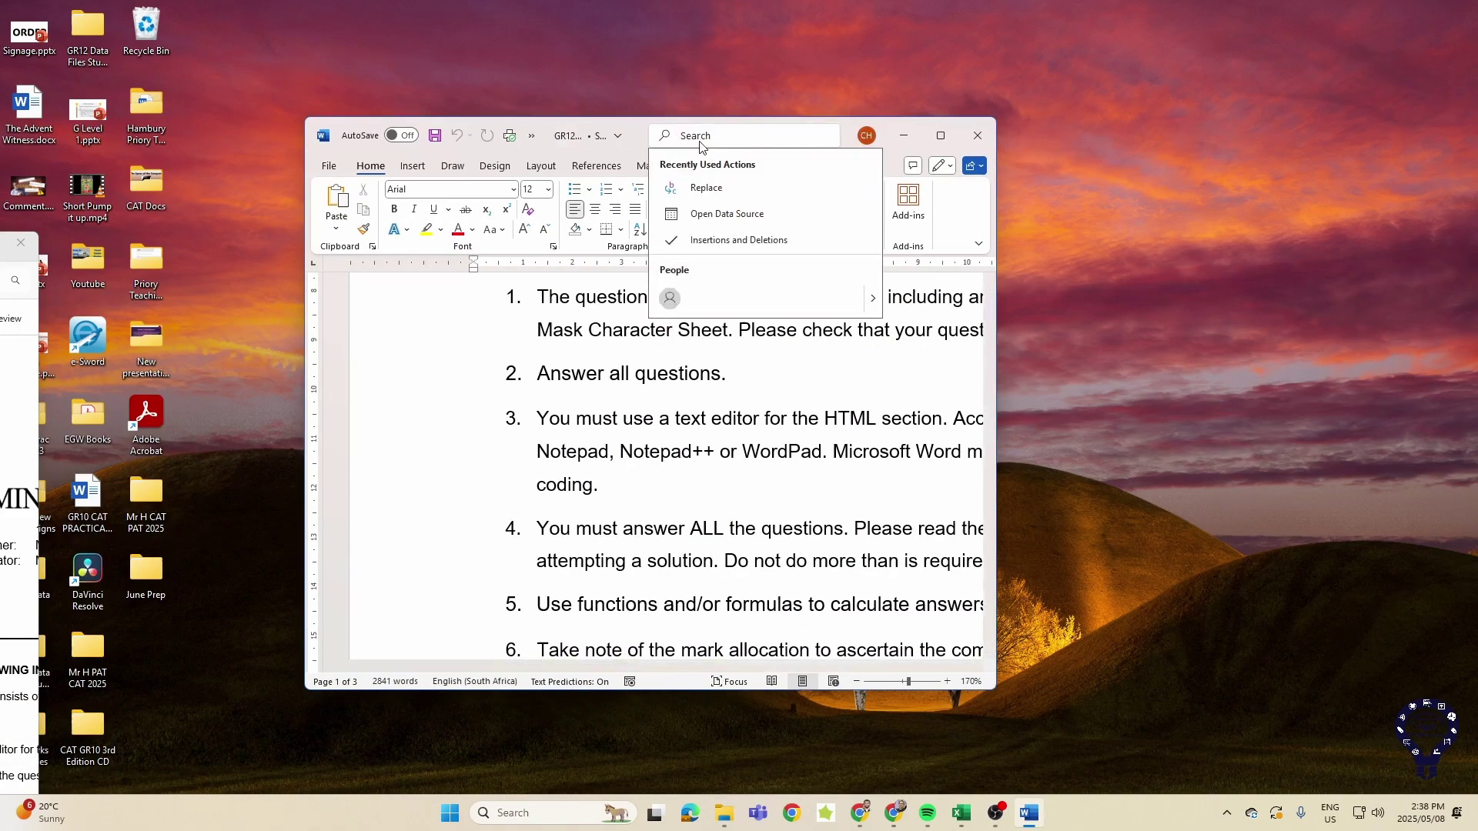
{"action": "left_click", "coordinate": [634, 141]}
{"action": "double_click", "coordinate": [634, 141]}
{"action": "scroll", "coordinate": [663, 316], "scroll_direction": "down", "scroll_amount": 10}
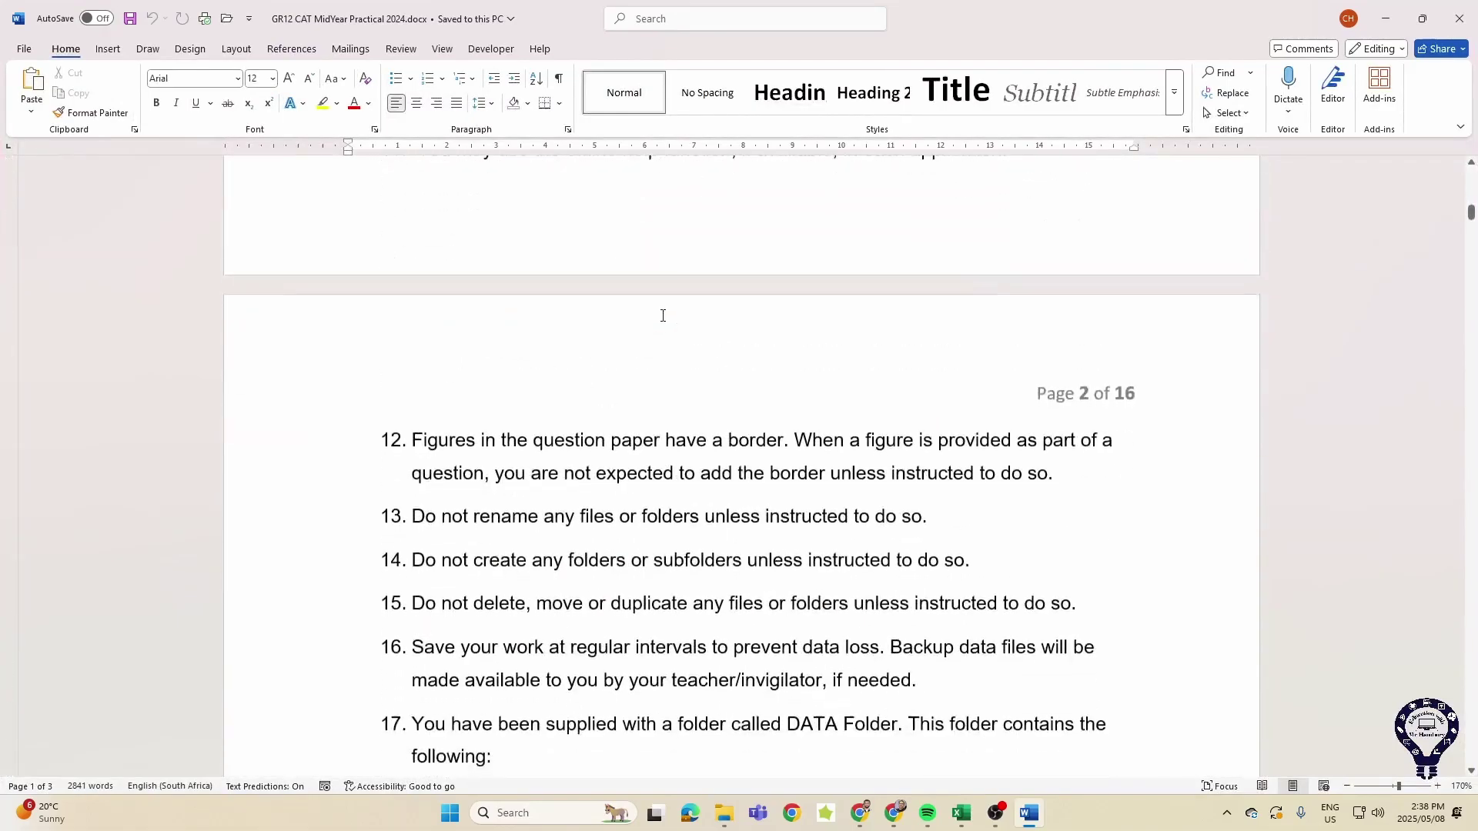
{"action": "scroll", "coordinate": [662, 316], "scroll_direction": "down", "scroll_amount": 20}
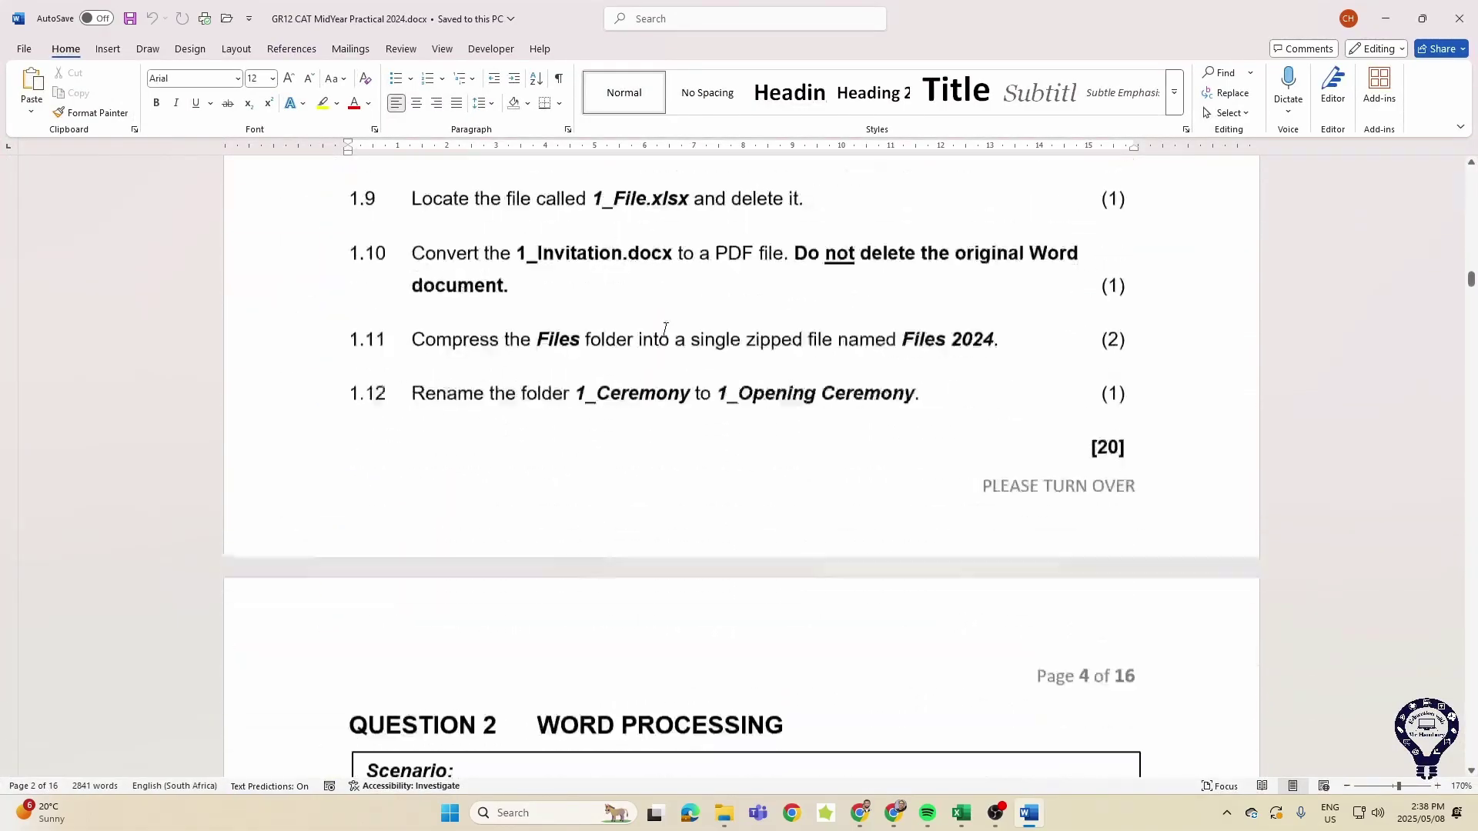
{"action": "scroll", "coordinate": [665, 329], "scroll_direction": "down", "scroll_amount": 8}
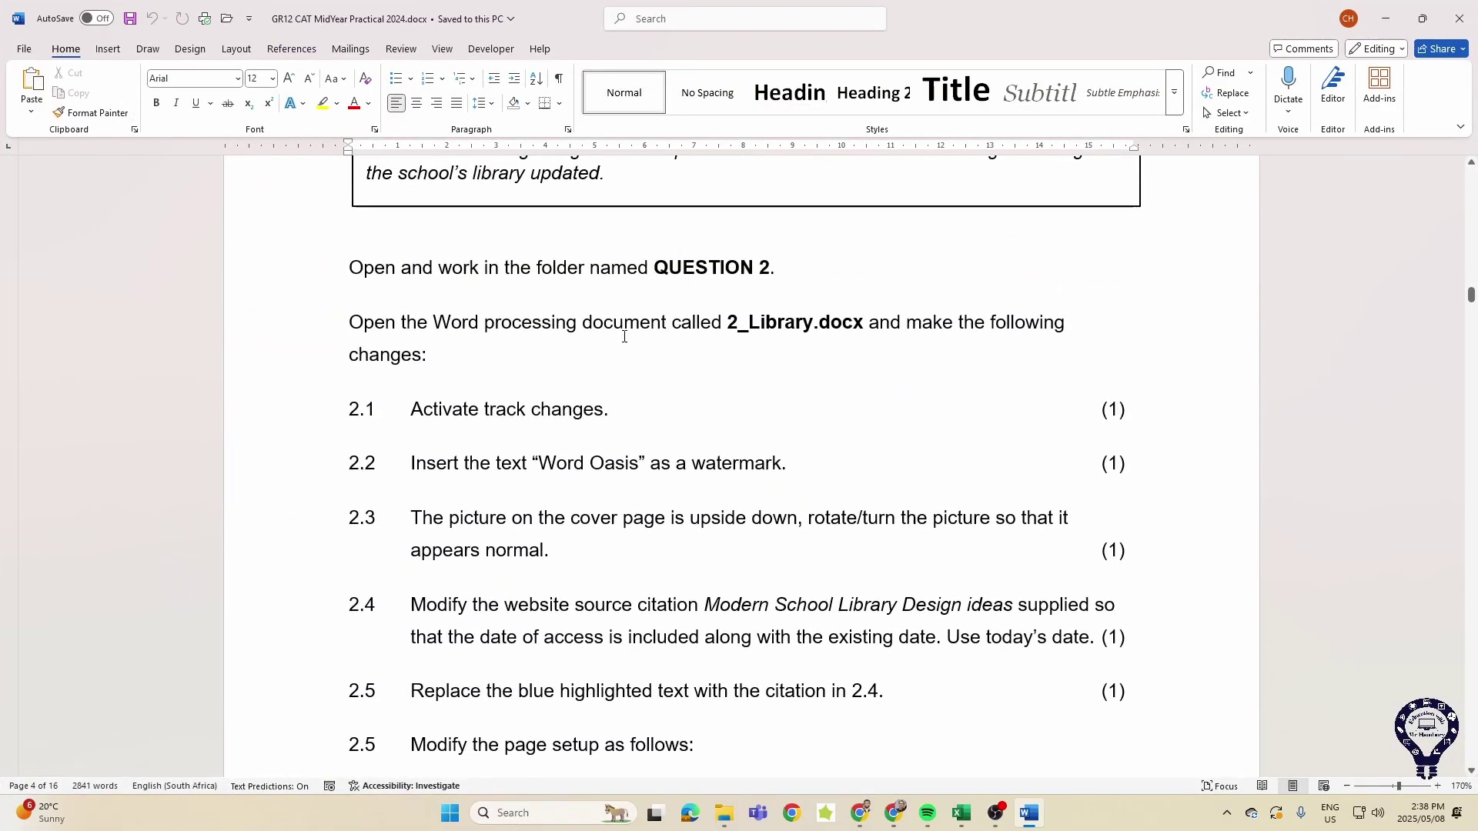
{"action": "scroll", "coordinate": [625, 337], "scroll_direction": "down", "scroll_amount": 3}
{"action": "scroll", "coordinate": [938, 334], "scroll_direction": "up", "scroll_amount": 1}
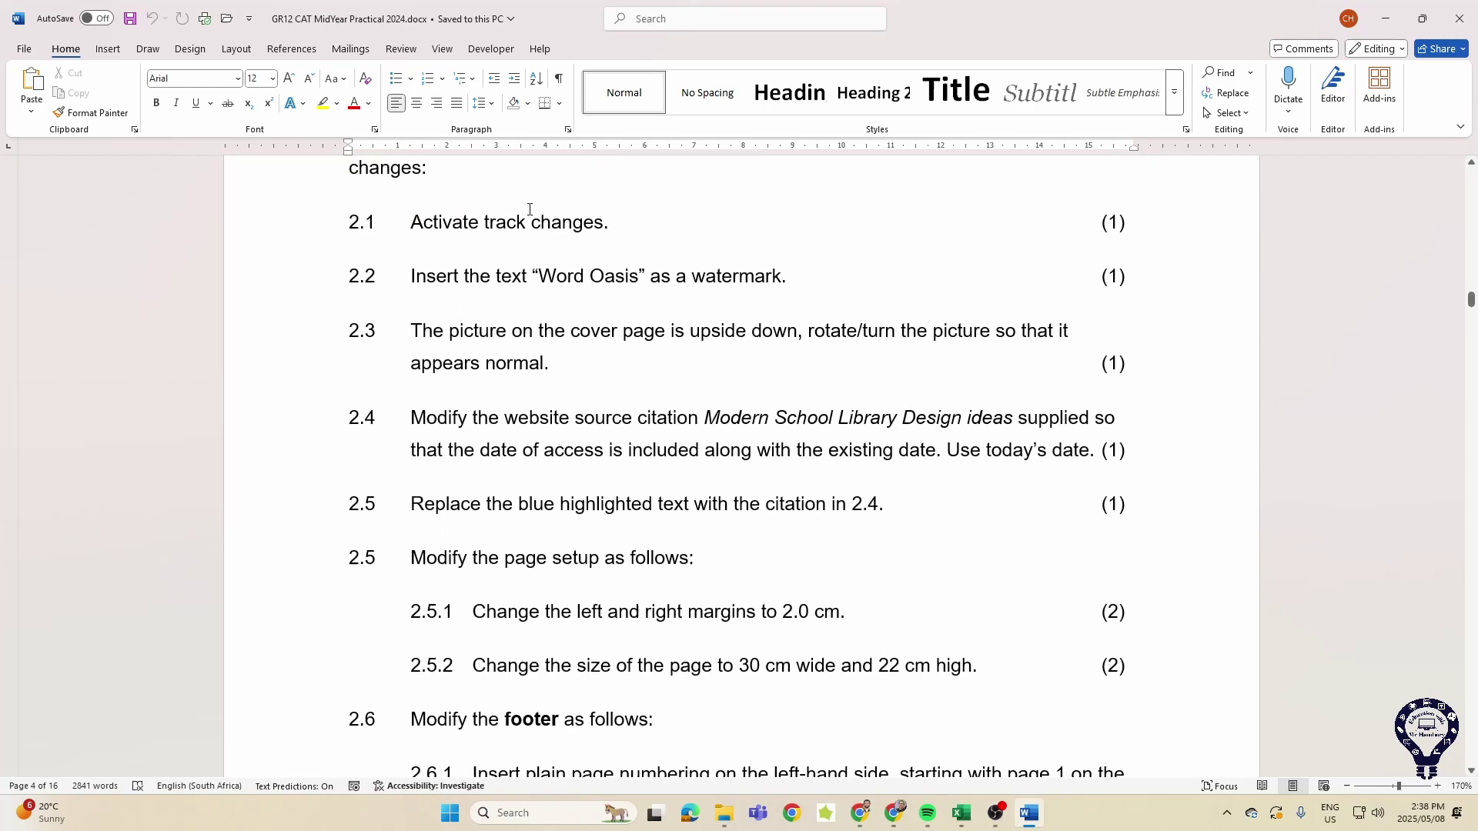
Highlight the track changes, Word Oasis watermark, cover picture, website citation and blue highlight instructions in 2.1–2.5.
{"action": "left_click_drag", "start_coordinate": [425, 210], "coordinate": [537, 211]}
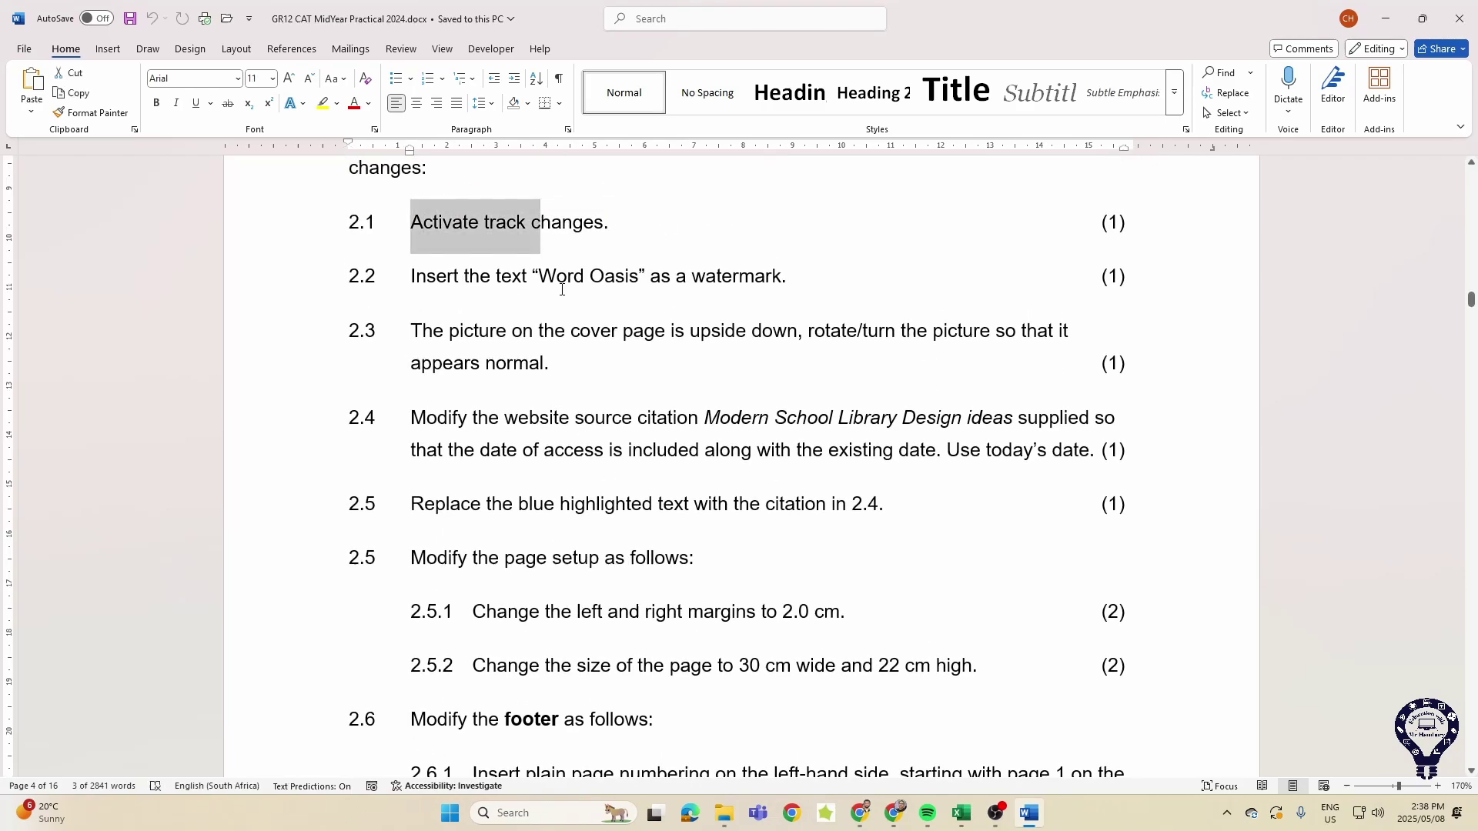
{"action": "left_click_drag", "start_coordinate": [562, 290], "coordinate": [781, 277]}
{"action": "left_click_drag", "start_coordinate": [450, 329], "coordinate": [662, 333]}
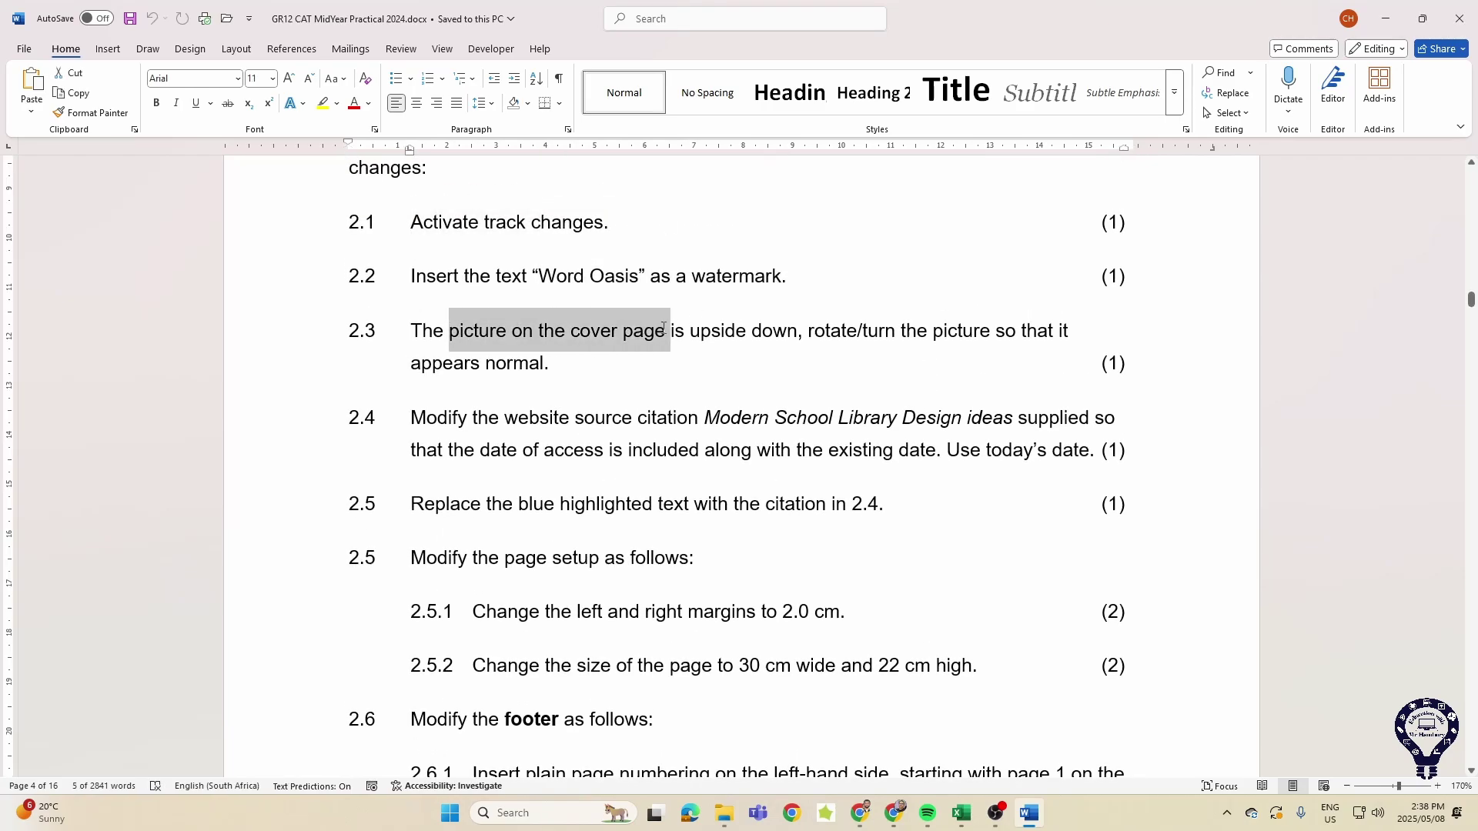
{"action": "left_click", "coordinate": [540, 417]}
{"action": "left_click_drag", "start_coordinate": [436, 415], "coordinate": [966, 419]}
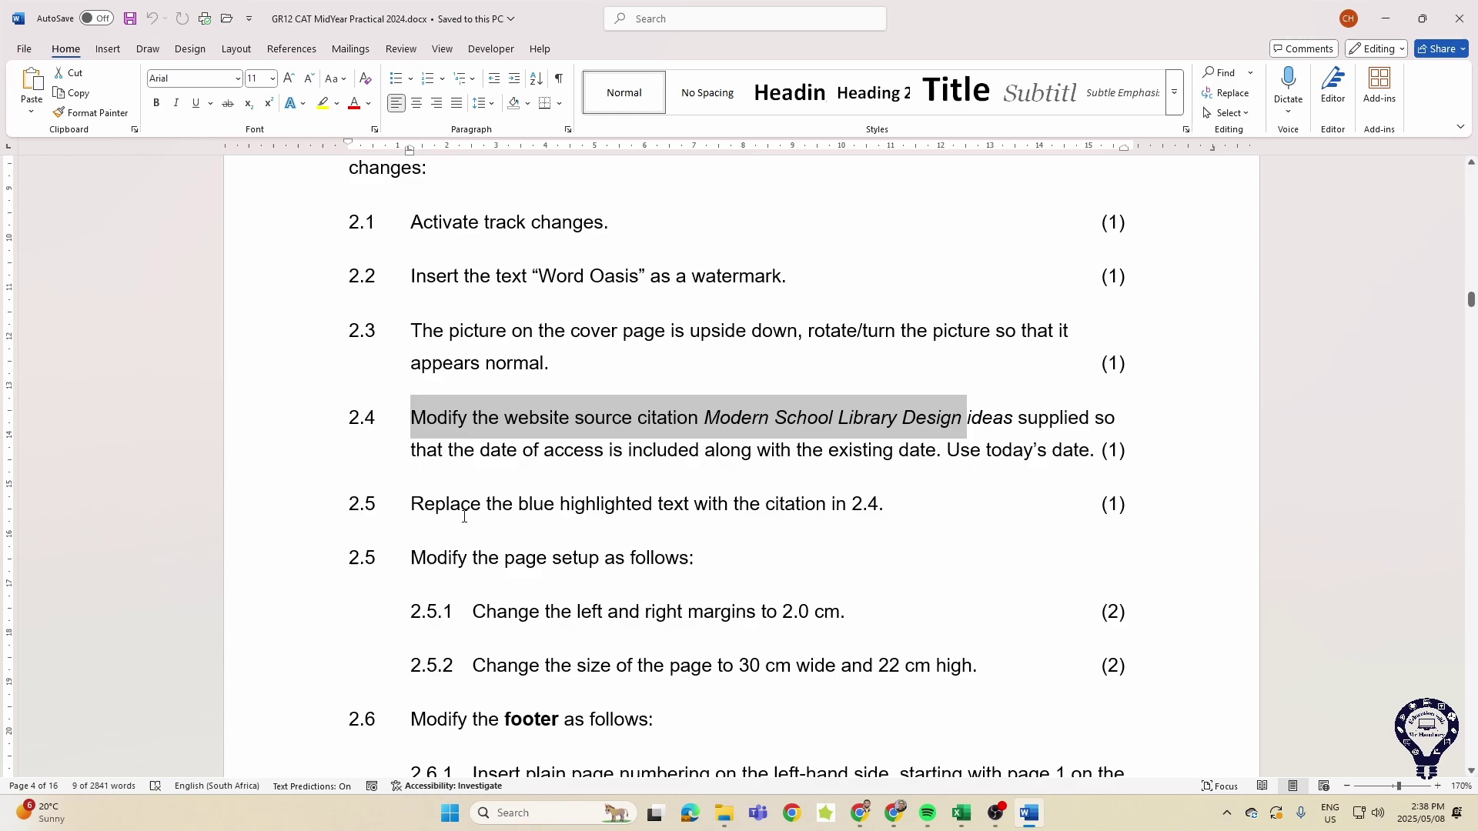
{"action": "left_click_drag", "start_coordinate": [566, 504], "coordinate": [869, 505]}
{"action": "left_click", "coordinate": [852, 506]}
Highlight the margin requirement in 2.5.1 and the page numbering requirement in 2.6.1.
{"action": "scroll", "coordinate": [600, 519], "scroll_direction": "down", "scroll_amount": 3}
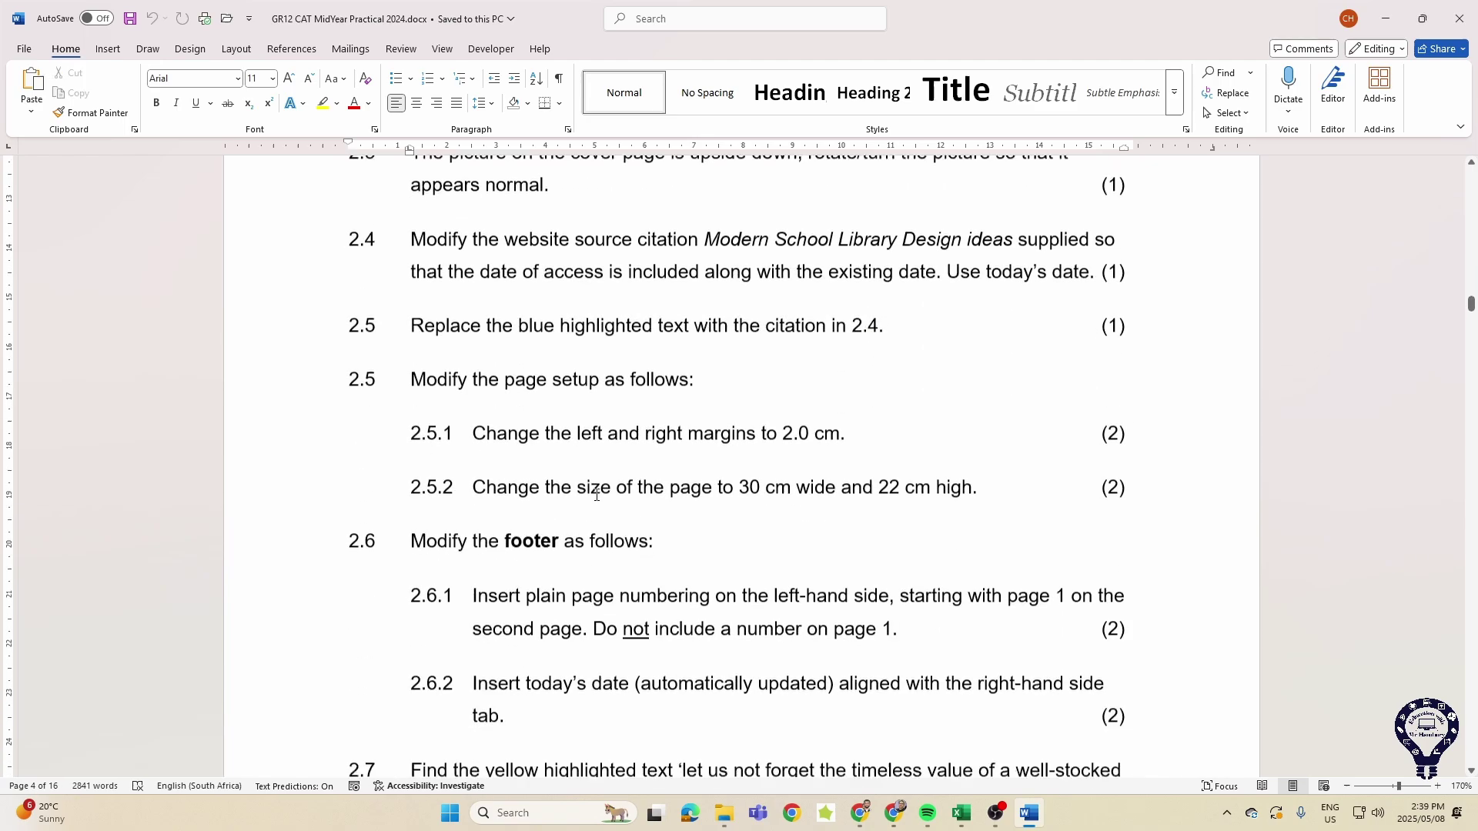
{"action": "left_click_drag", "start_coordinate": [556, 373], "coordinate": [627, 372]}
{"action": "left_click_drag", "start_coordinate": [657, 426], "coordinate": [779, 428]}
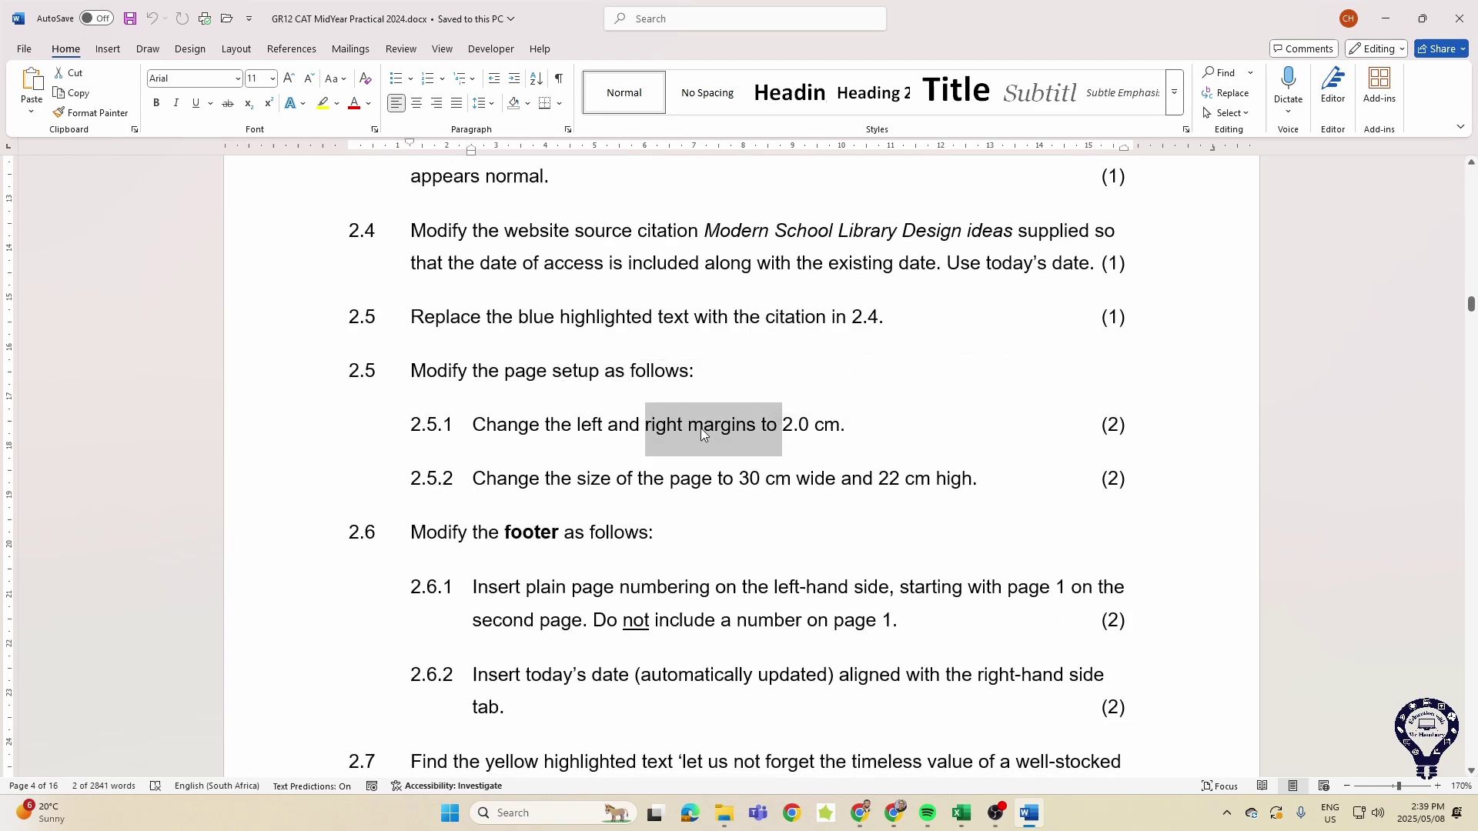
{"action": "left_click_drag", "start_coordinate": [619, 478], "coordinate": [791, 487]}
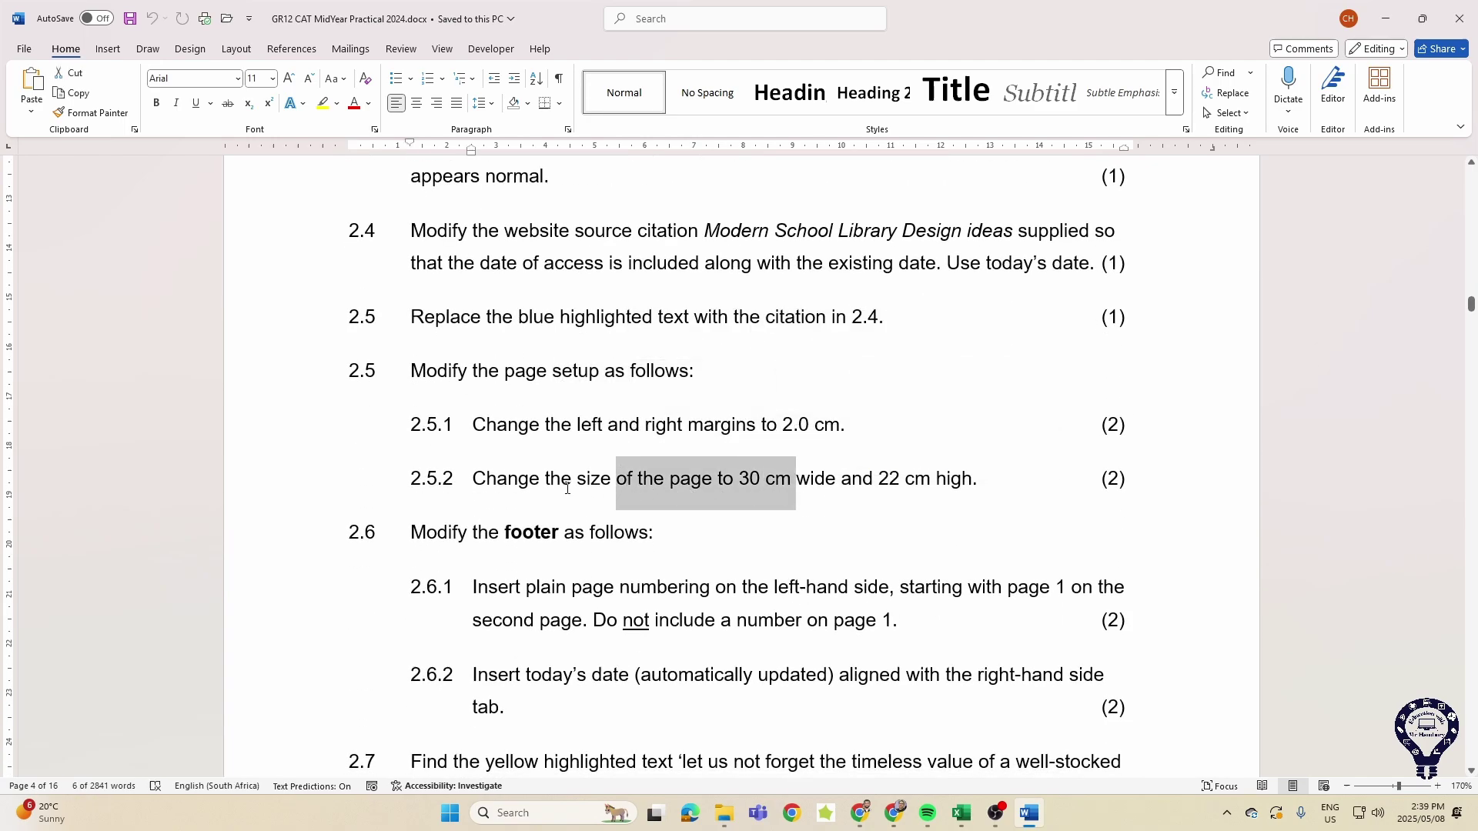
{"action": "scroll", "coordinate": [517, 488], "scroll_direction": "down", "scroll_amount": 1}
{"action": "scroll", "coordinate": [517, 488], "scroll_direction": "down", "scroll_amount": 2}
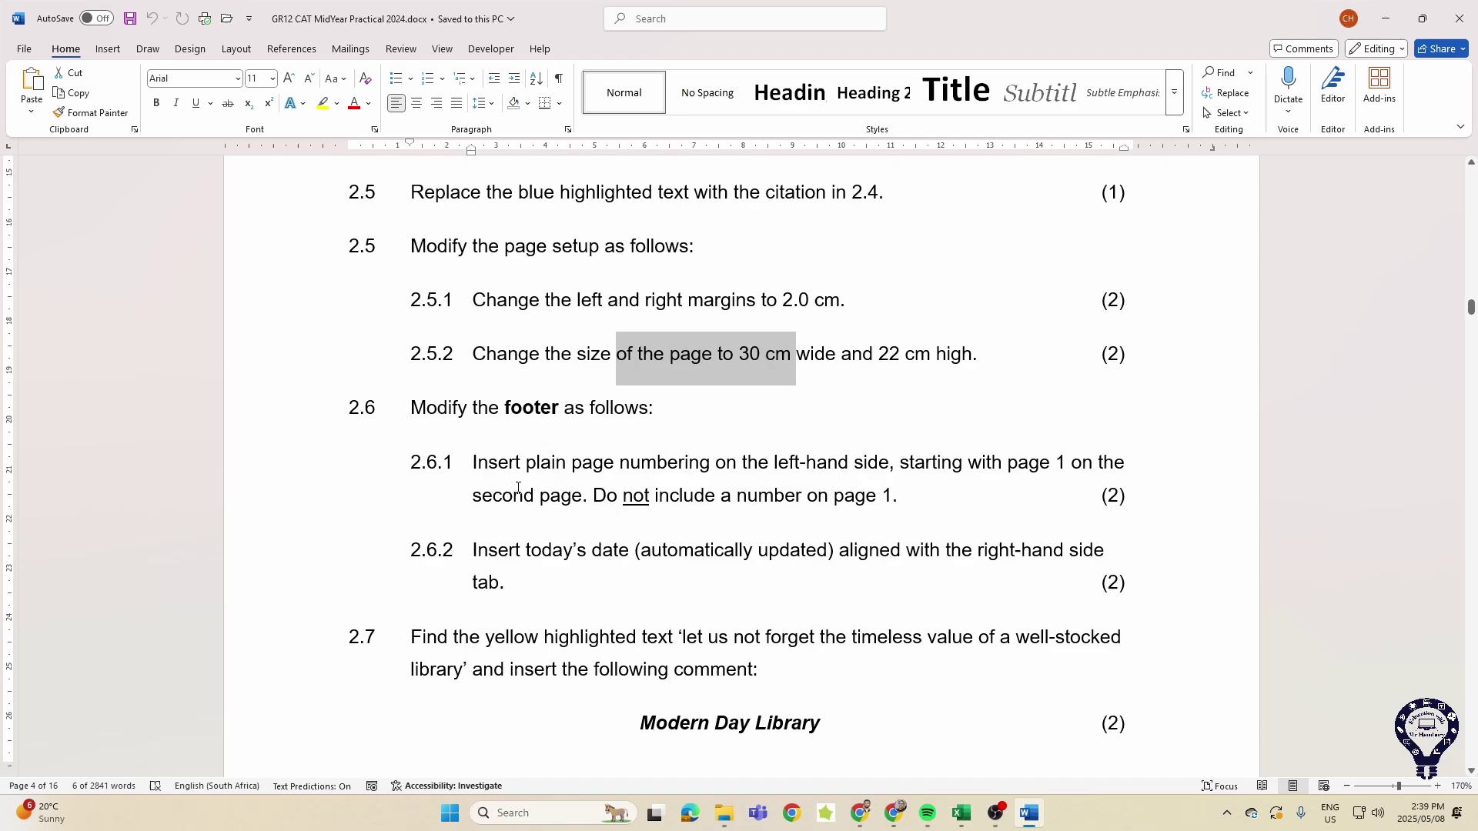
{"action": "left_click_drag", "start_coordinate": [527, 468], "coordinate": [762, 469]}
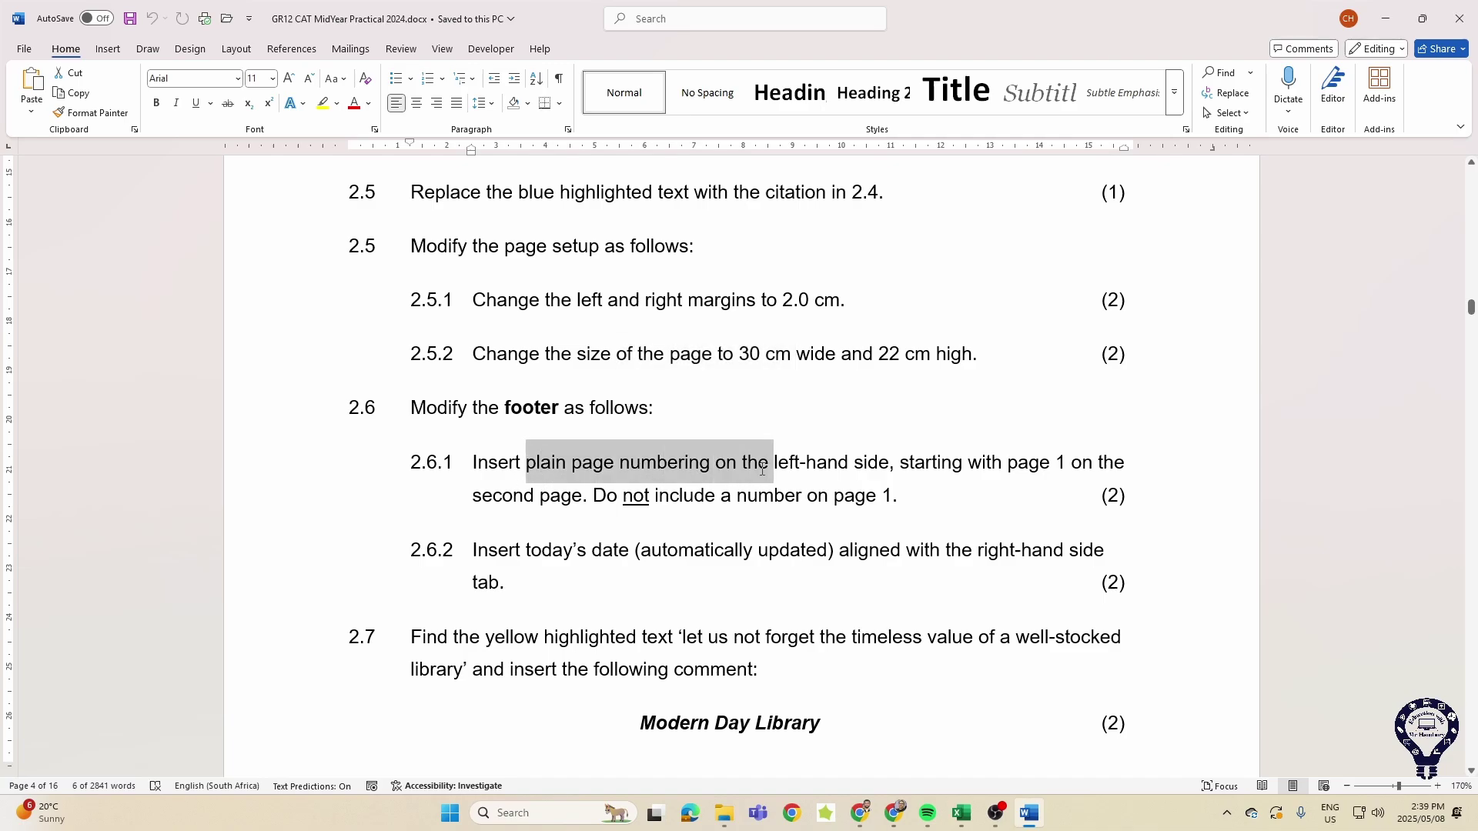
{"action": "left_click", "coordinate": [689, 469]}
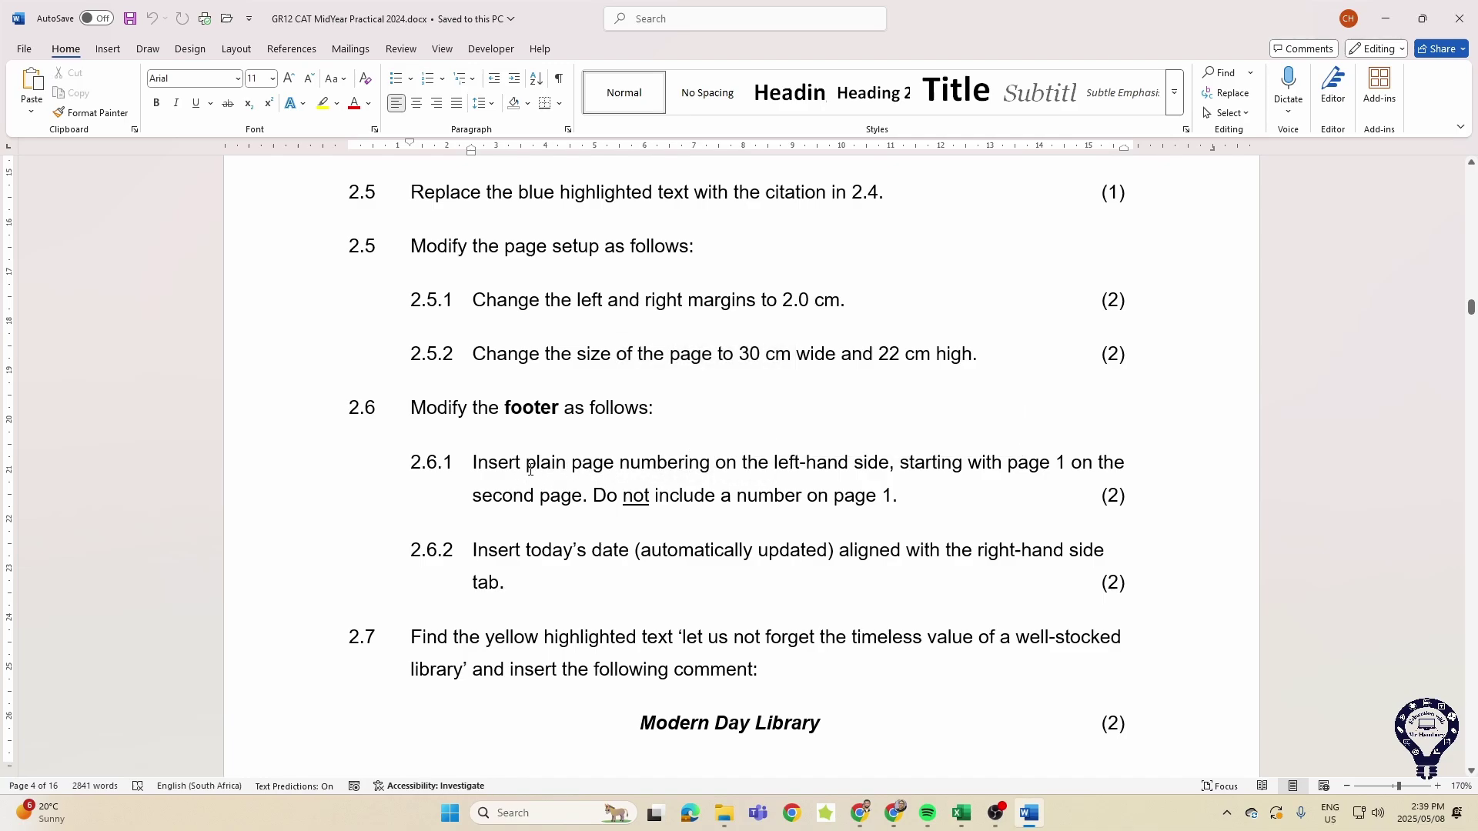
{"action": "left_click_drag", "start_coordinate": [528, 469], "coordinate": [714, 469]}
Highlight the automatically updated date requirement in 2.6.2 and scroll to question 2.8.
{"action": "scroll", "coordinate": [616, 485], "scroll_direction": "down", "scroll_amount": 1}
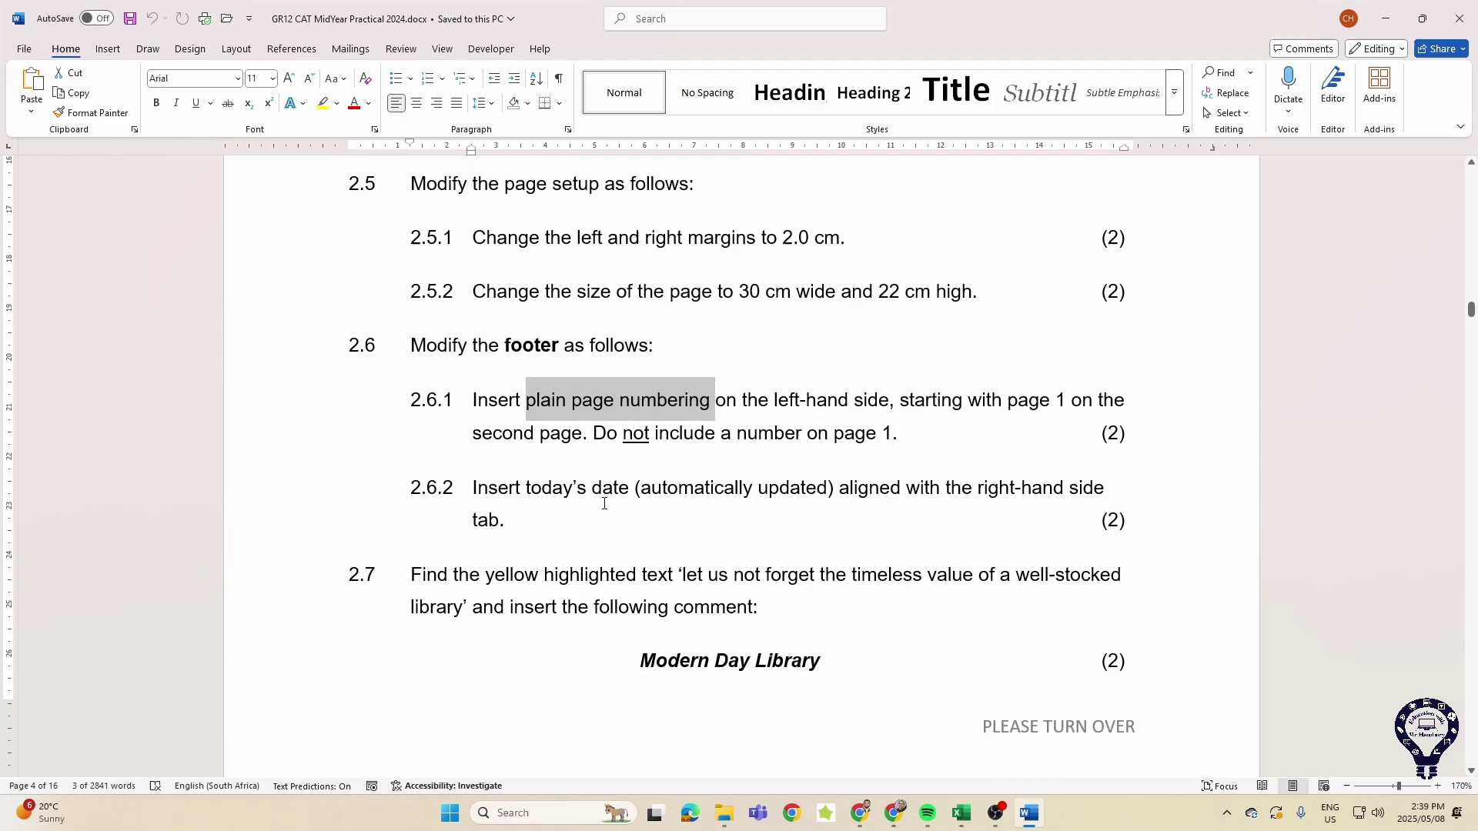
{"action": "left_click_drag", "start_coordinate": [594, 488], "coordinate": [904, 489]}
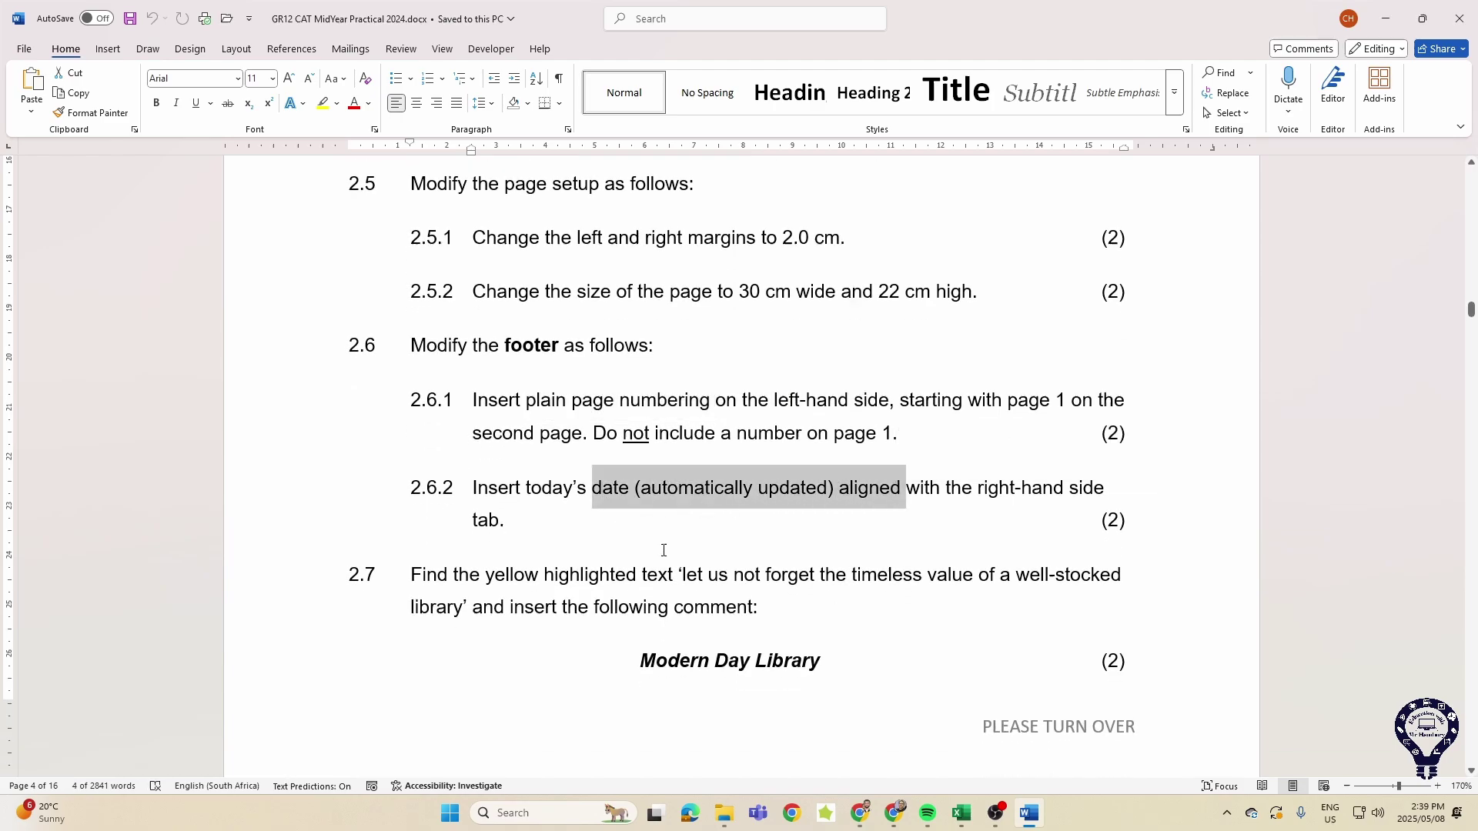
{"action": "scroll", "coordinate": [664, 550], "scroll_direction": "down", "scroll_amount": 3}
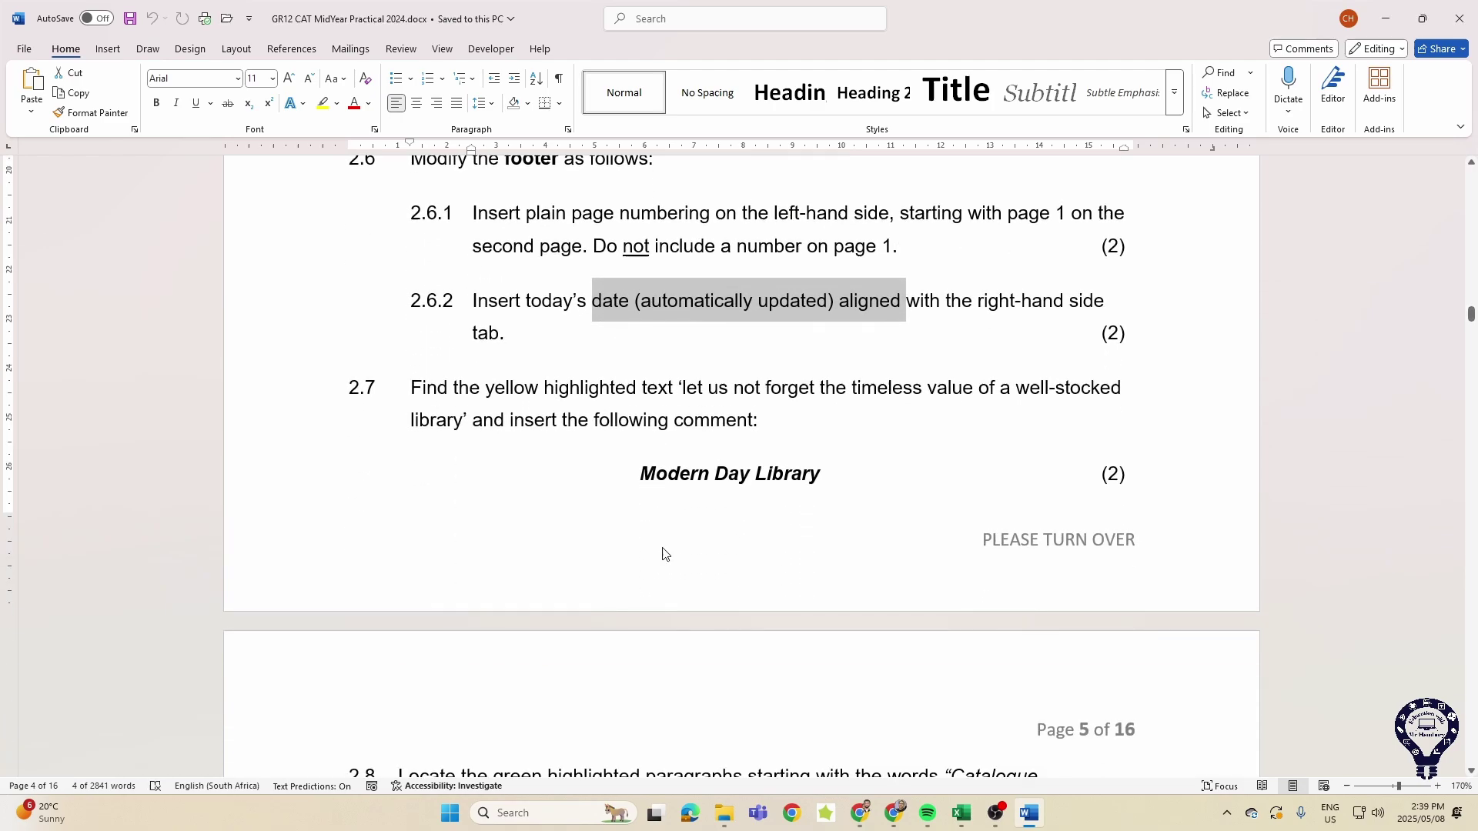
{"action": "scroll", "coordinate": [665, 554], "scroll_direction": "down", "scroll_amount": 4}
{"action": "scroll", "coordinate": [663, 556], "scroll_direction": "up", "scroll_amount": 3}
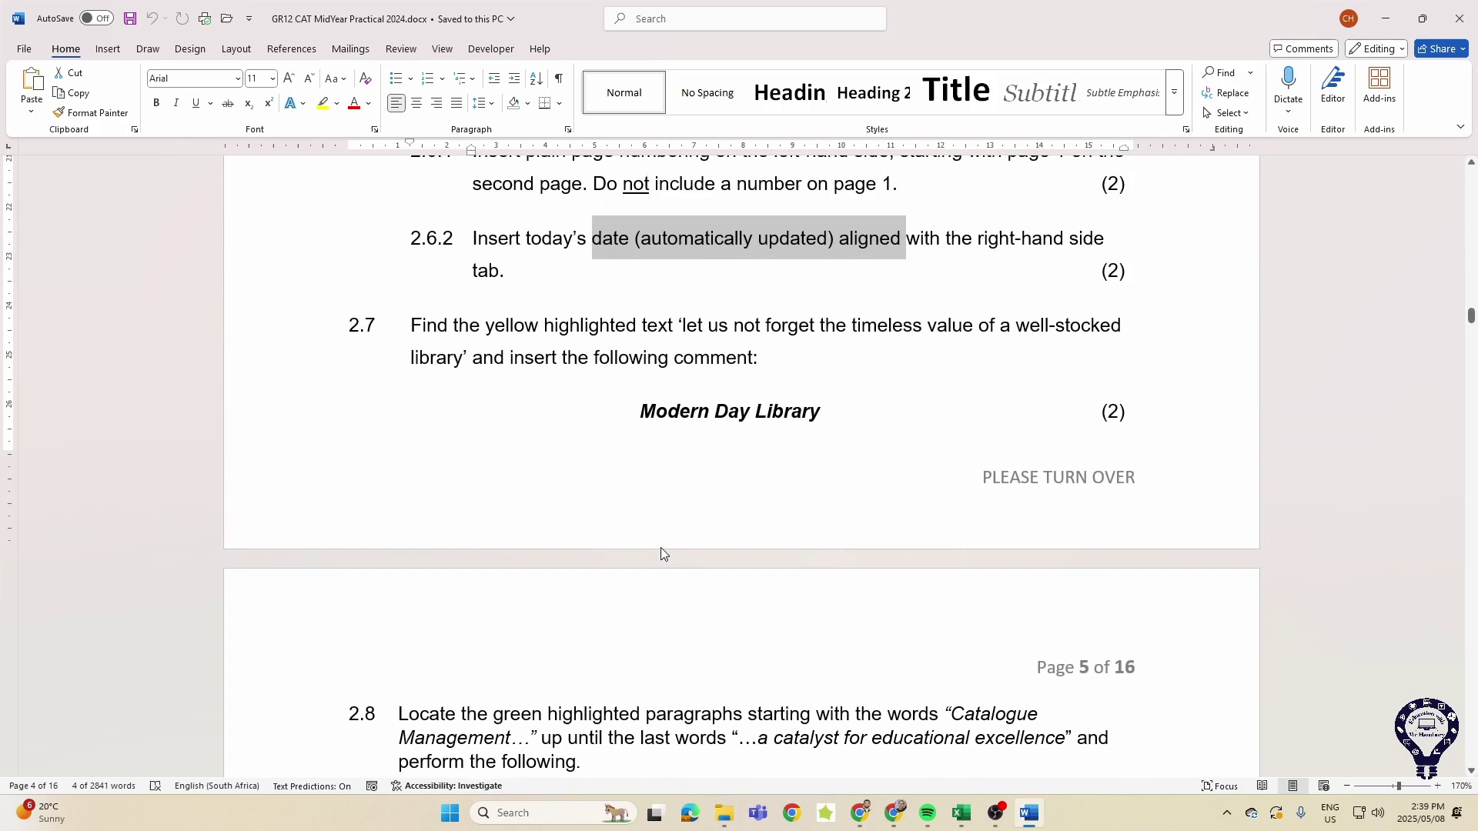
{"action": "scroll", "coordinate": [660, 552], "scroll_direction": "down", "scroll_amount": 3}
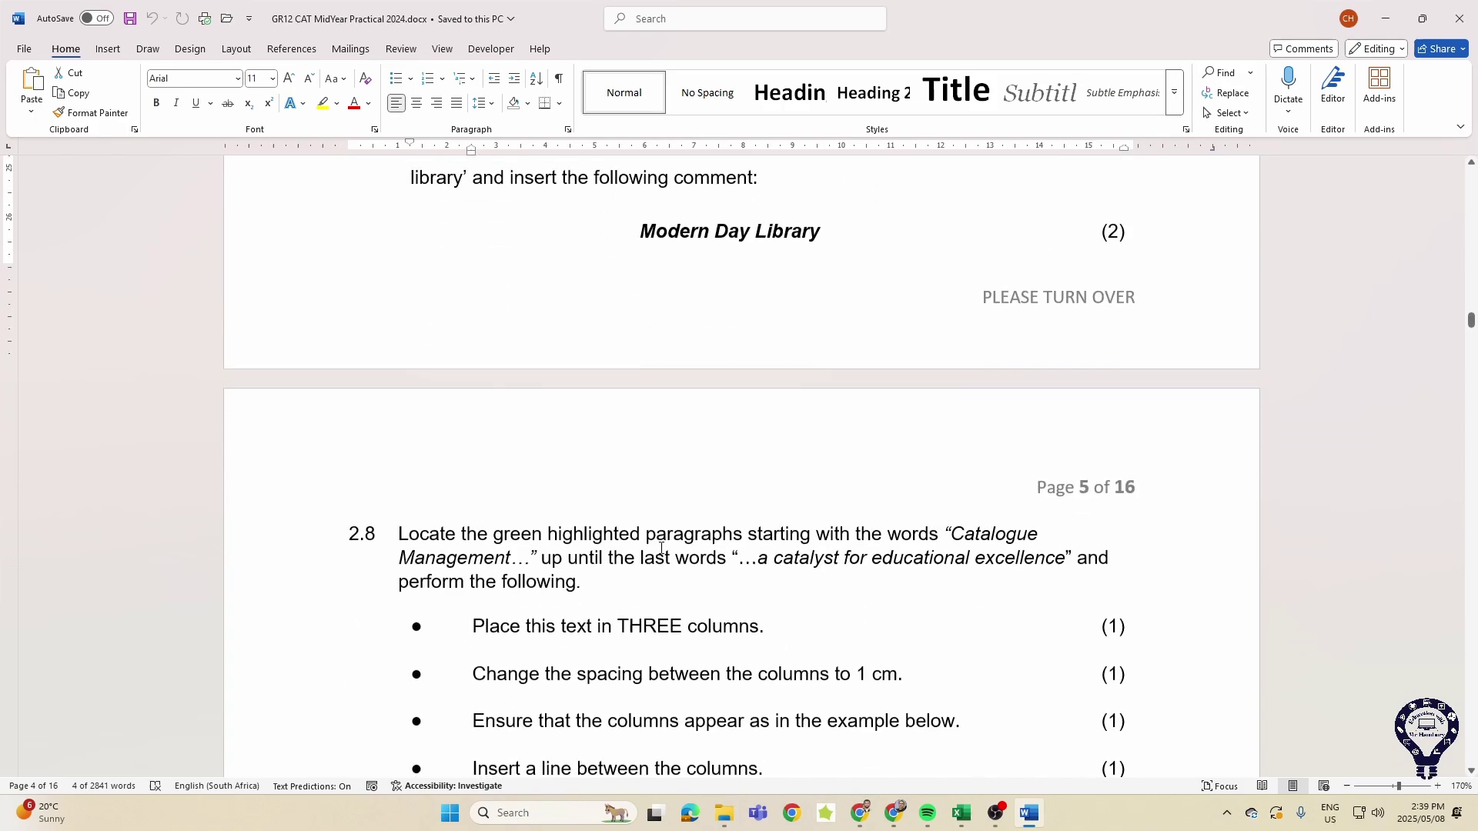
{"action": "scroll", "coordinate": [579, 433], "scroll_direction": "down", "scroll_amount": 3}
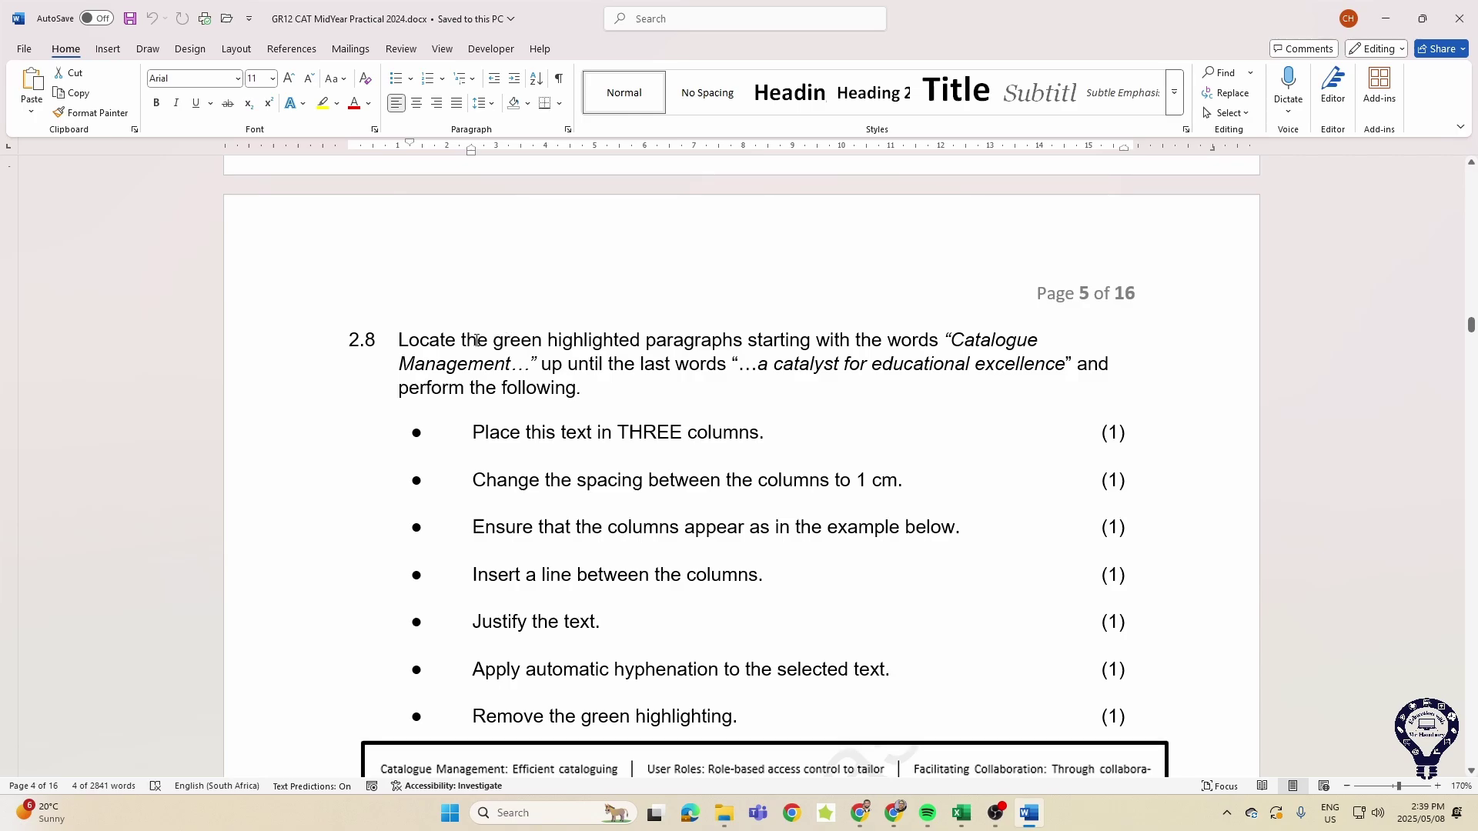
Highlight 'the green highlighted' in 2.8, then scroll past the columns example, 2.9 and 2.10 to Question 3.
{"action": "left_click_drag", "start_coordinate": [462, 341], "coordinate": [640, 340]}
{"action": "scroll", "coordinate": [575, 435], "scroll_direction": "down", "scroll_amount": 4}
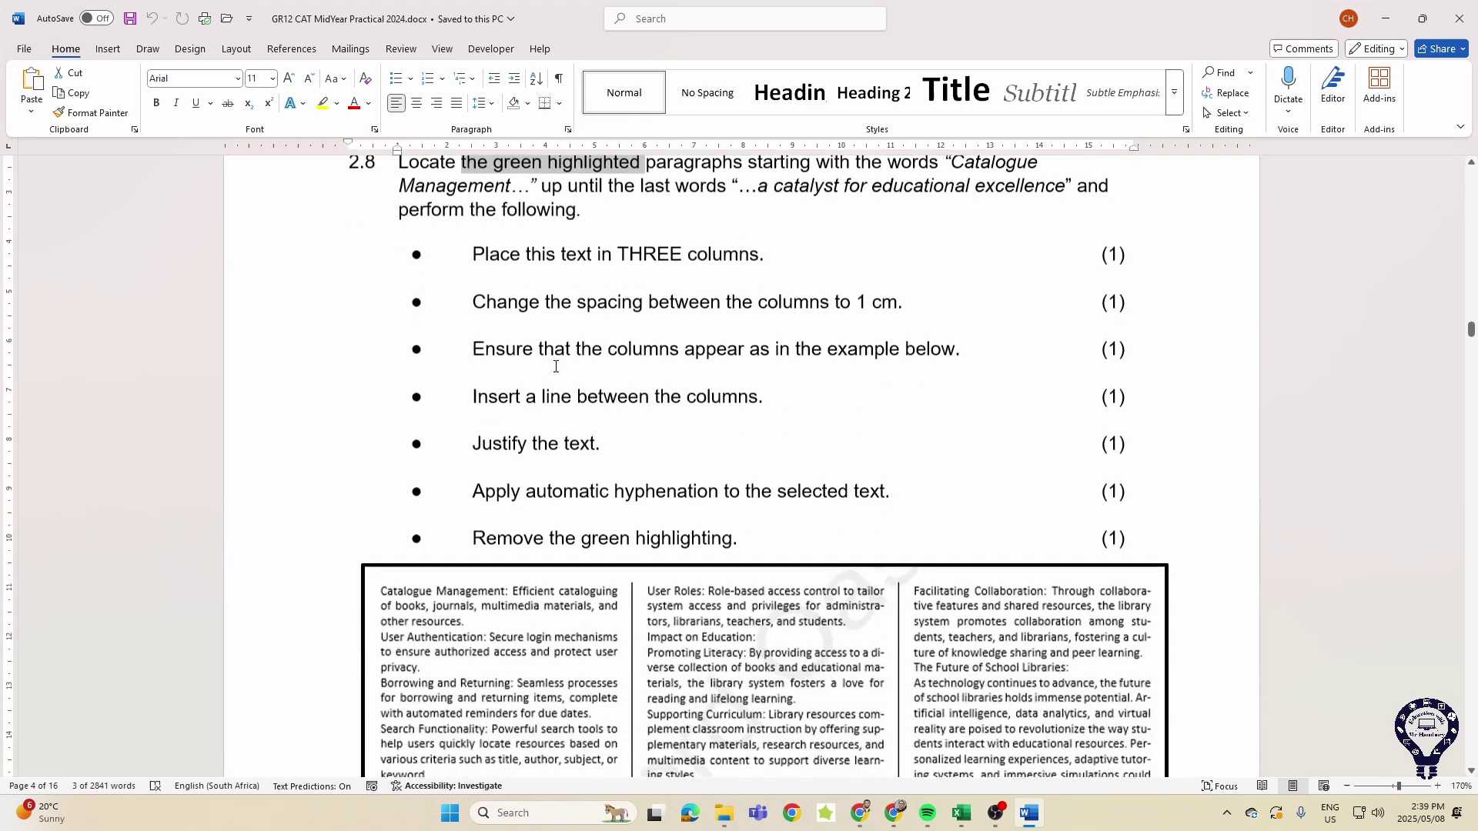
{"action": "scroll", "coordinate": [575, 436], "scroll_direction": "down", "scroll_amount": 5}
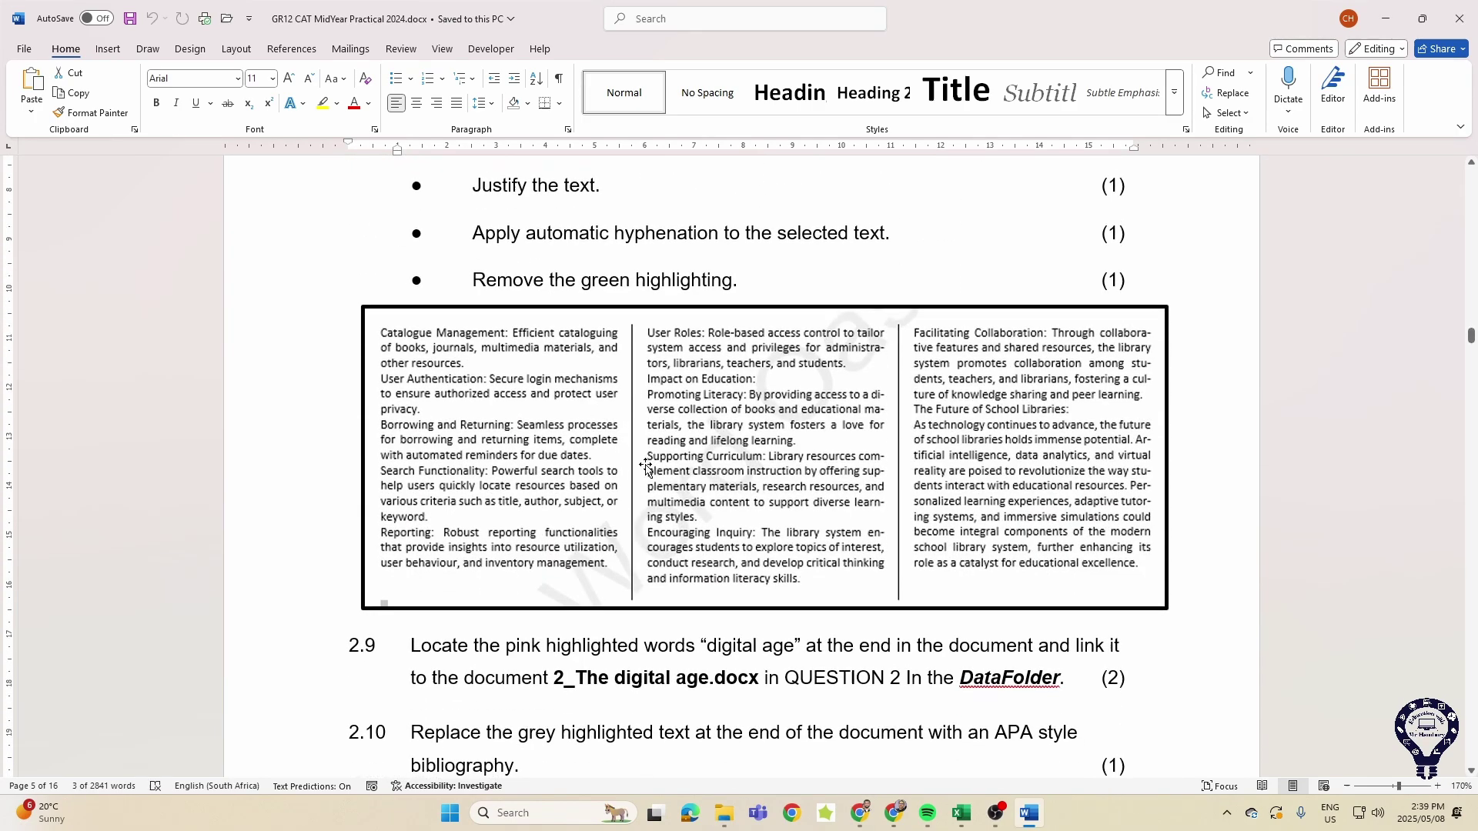
{"action": "scroll", "coordinate": [645, 469], "scroll_direction": "up", "scroll_amount": 4}
{"action": "scroll", "coordinate": [578, 393], "scroll_direction": "up", "scroll_amount": 1}
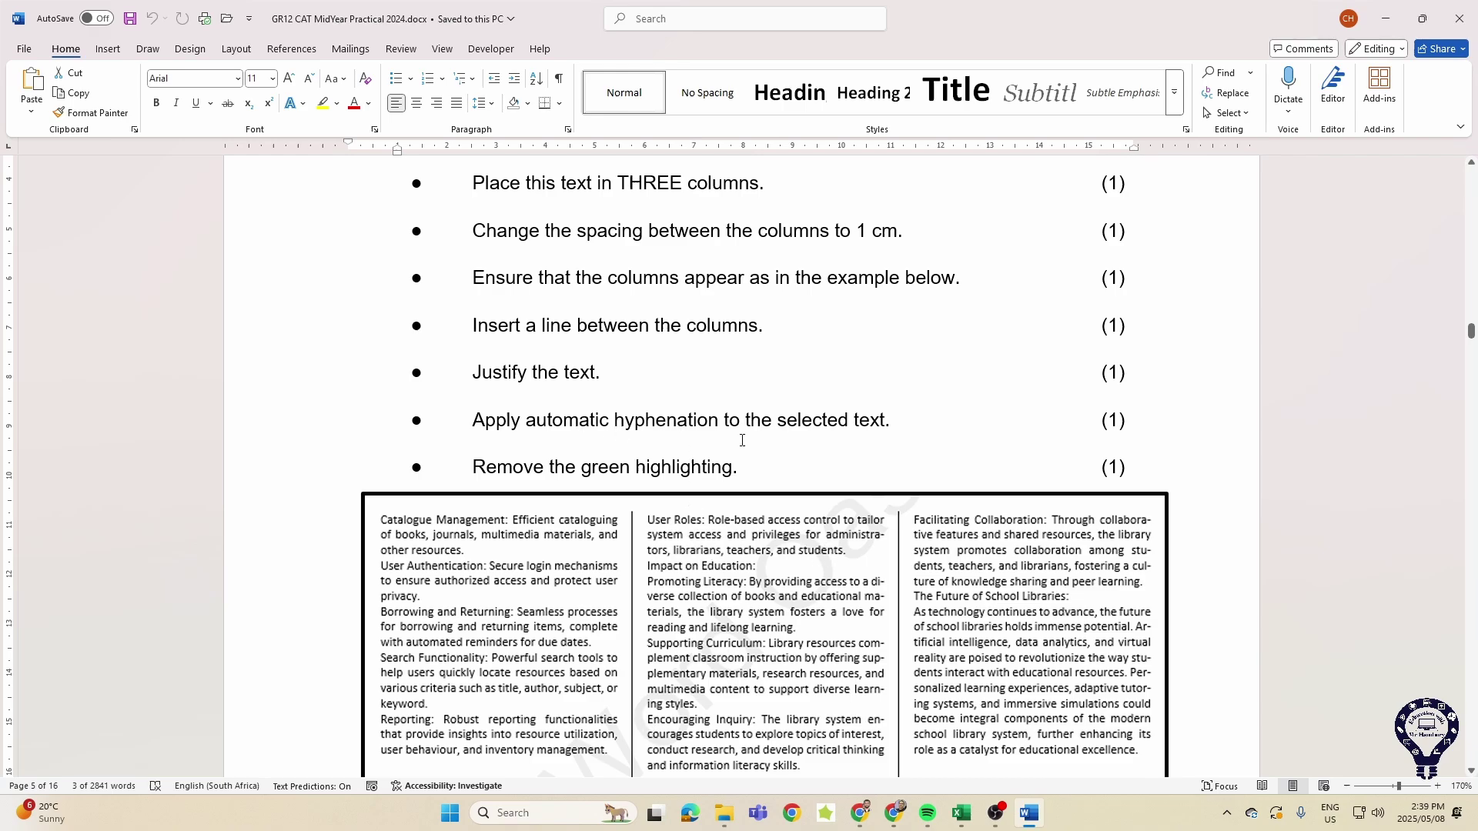
{"action": "scroll", "coordinate": [704, 454], "scroll_direction": "up", "scroll_amount": 3}
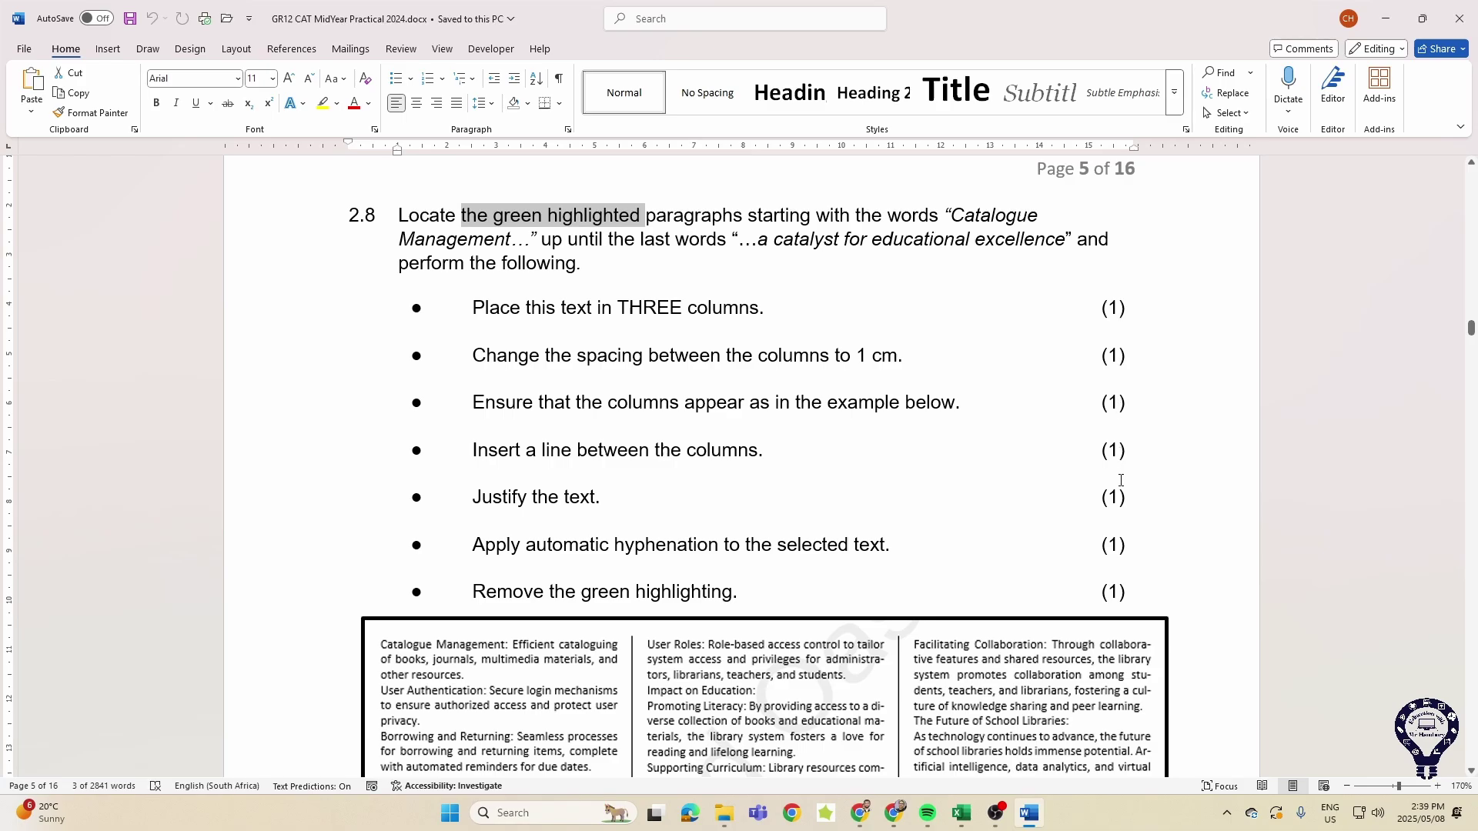
{"action": "scroll", "coordinate": [807, 515], "scroll_direction": "down", "scroll_amount": 10}
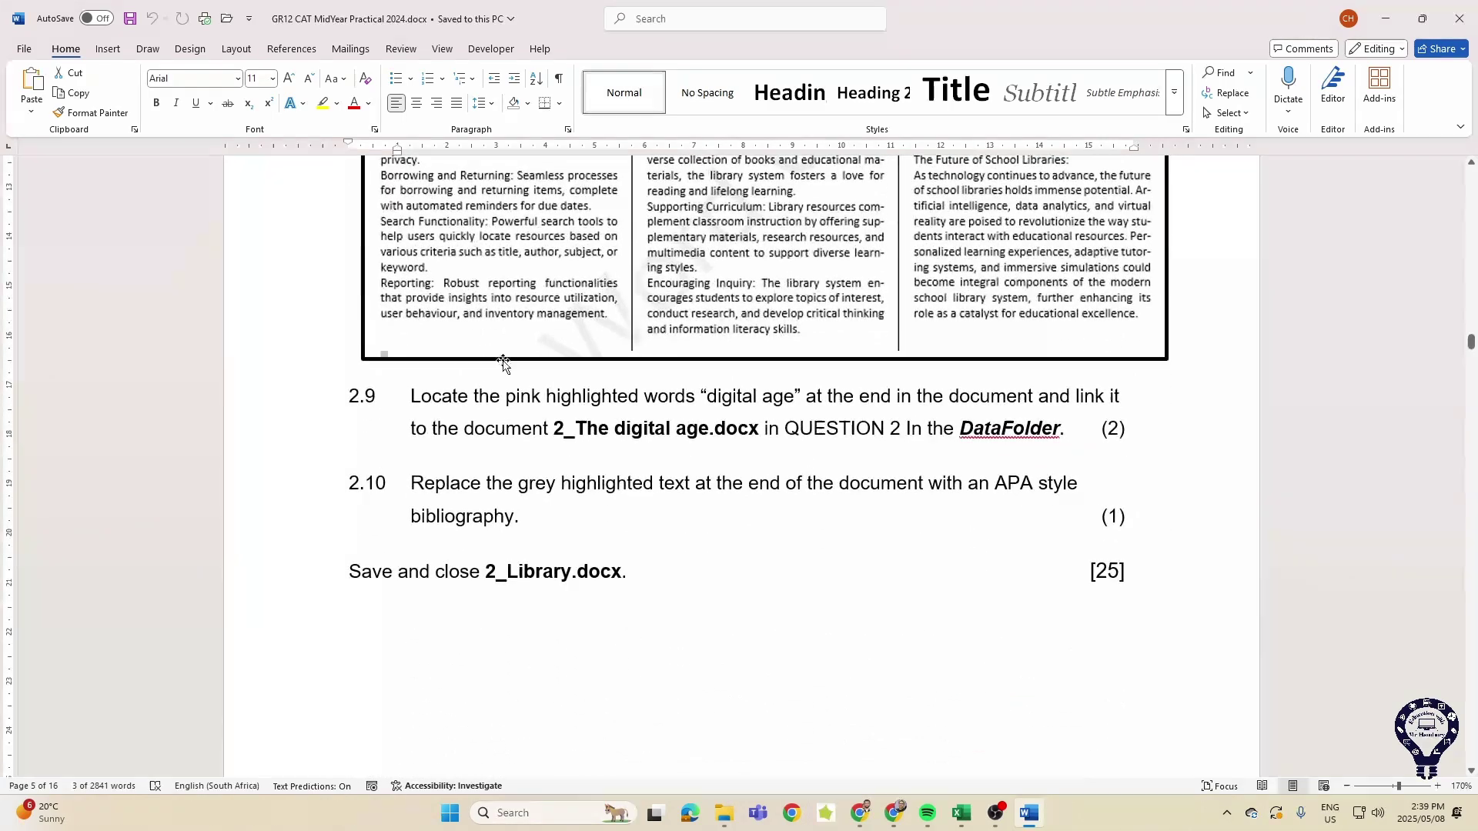
{"action": "scroll", "coordinate": [919, 327], "scroll_direction": "up", "scroll_amount": 4}
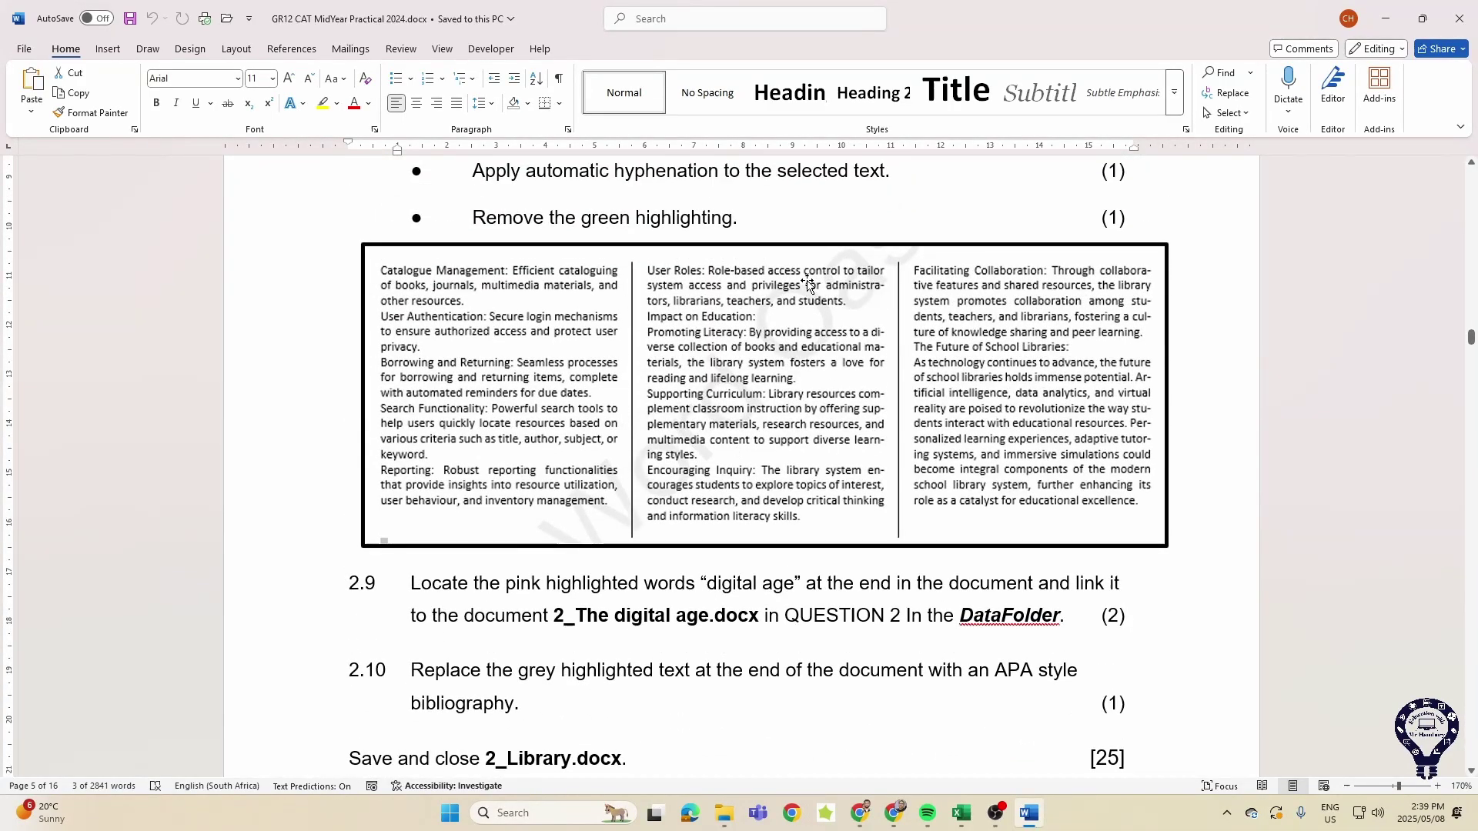
{"action": "scroll", "coordinate": [632, 464], "scroll_direction": "down", "scroll_amount": 3}
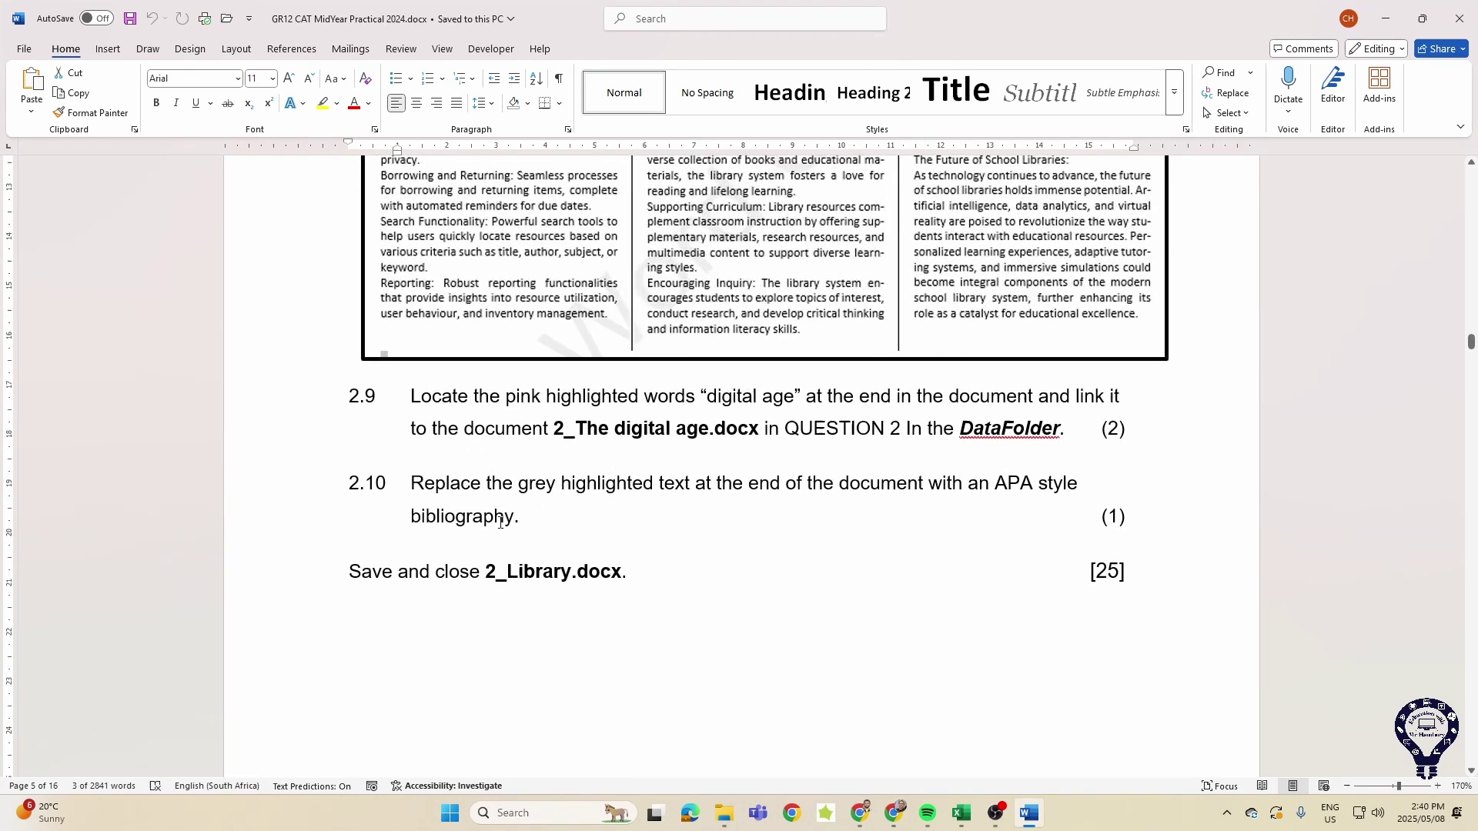
{"action": "scroll", "coordinate": [565, 522], "scroll_direction": "down", "scroll_amount": 10}
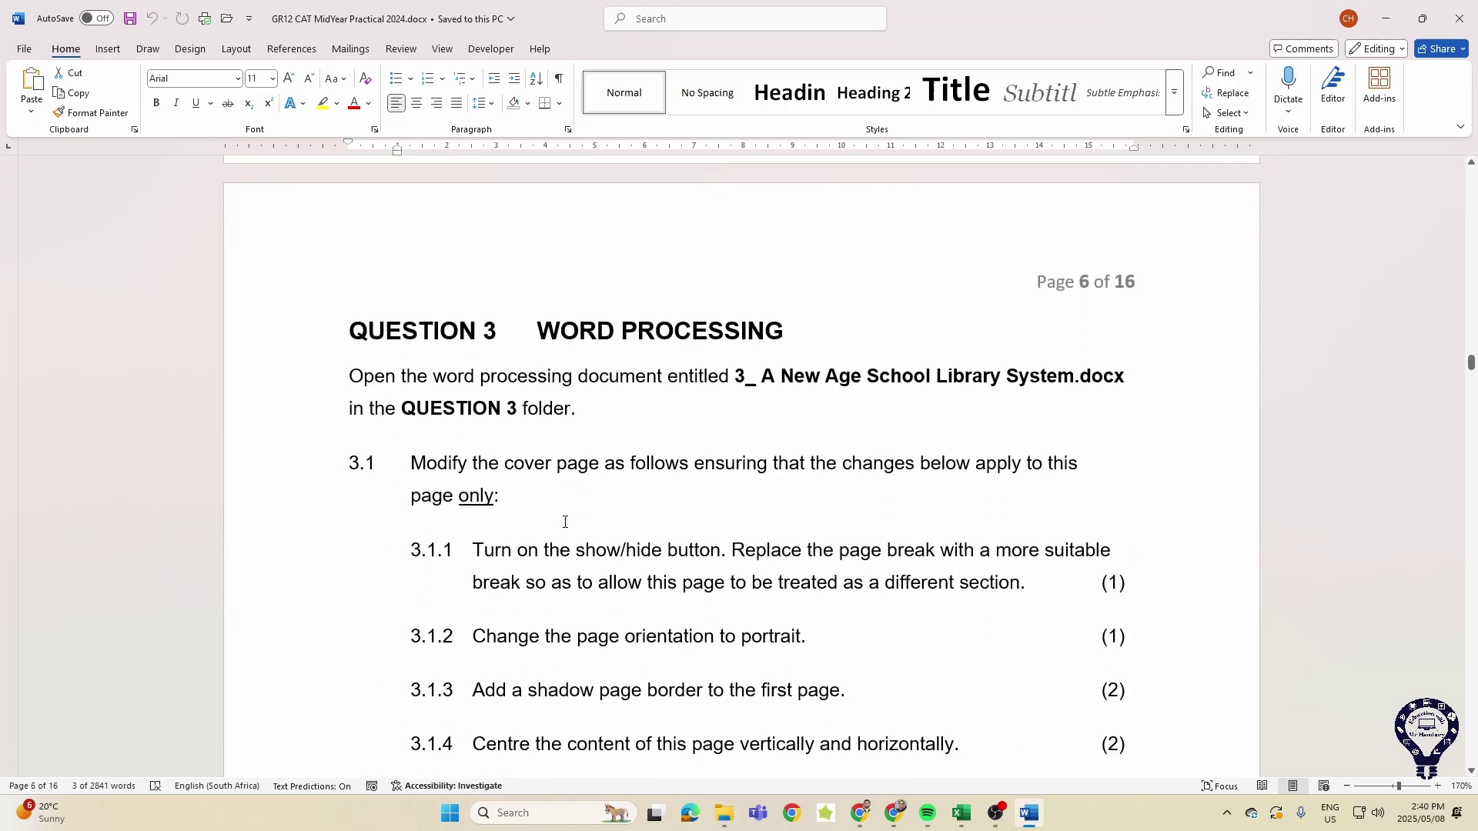
Highlight the portrait orientation and shadow page border requirements in items 3.1.2 to 3.1.4.
{"action": "scroll", "coordinate": [565, 522], "scroll_direction": "down", "scroll_amount": 3}
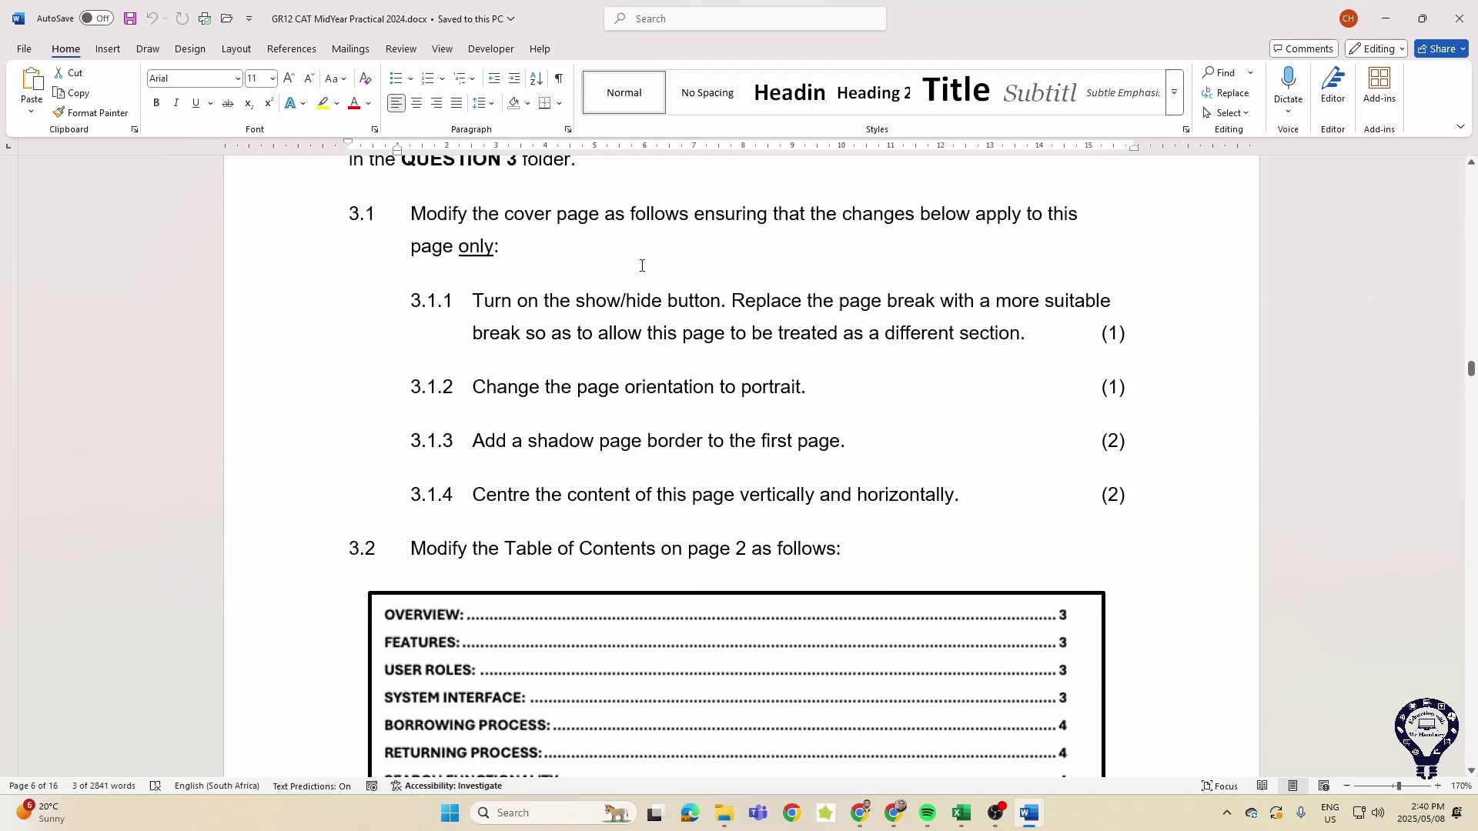
{"action": "left_click_drag", "start_coordinate": [587, 393], "coordinate": [801, 391]}
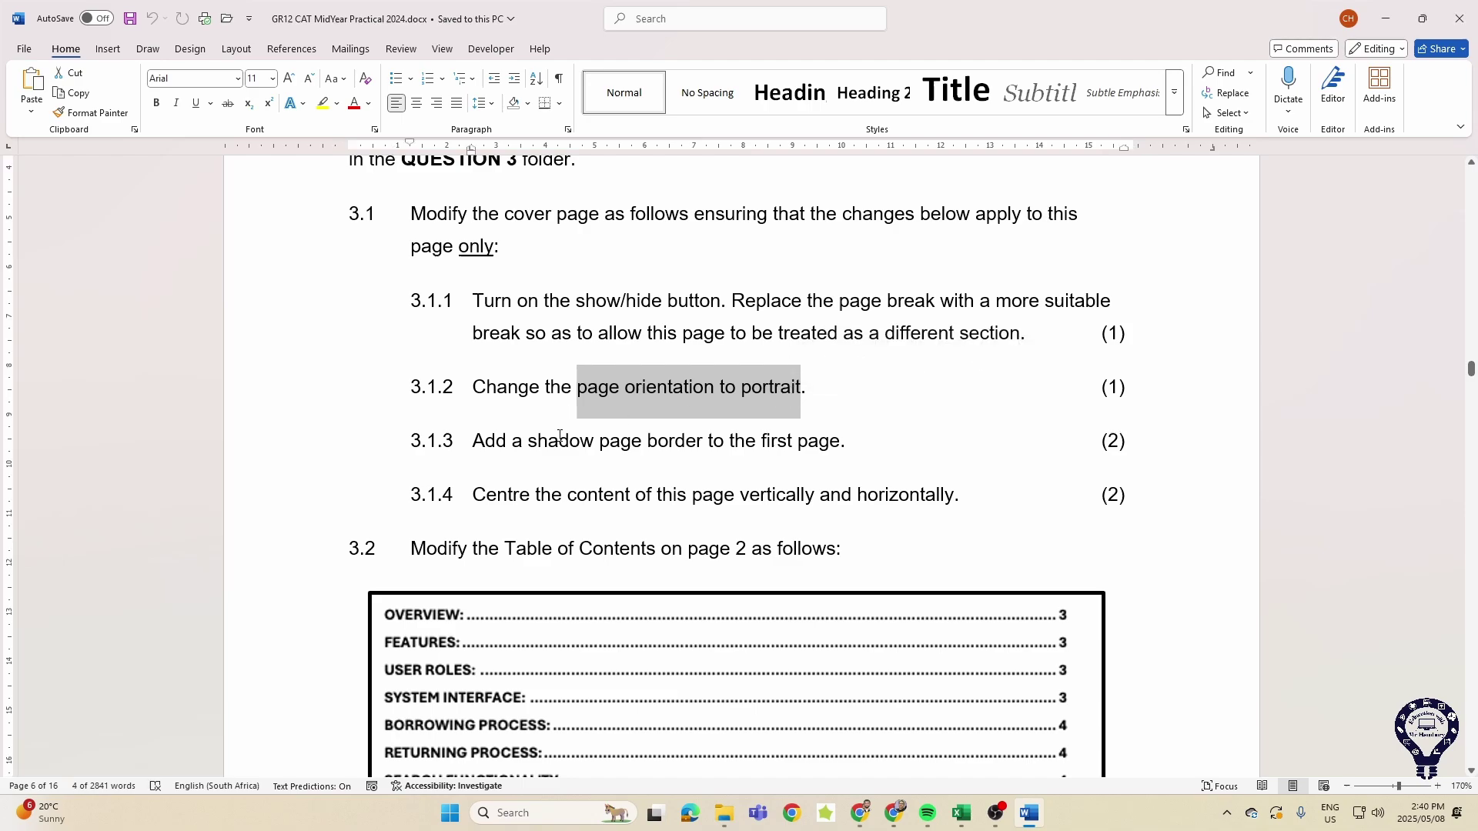
{"action": "left_click_drag", "start_coordinate": [589, 456], "coordinate": [769, 455]}
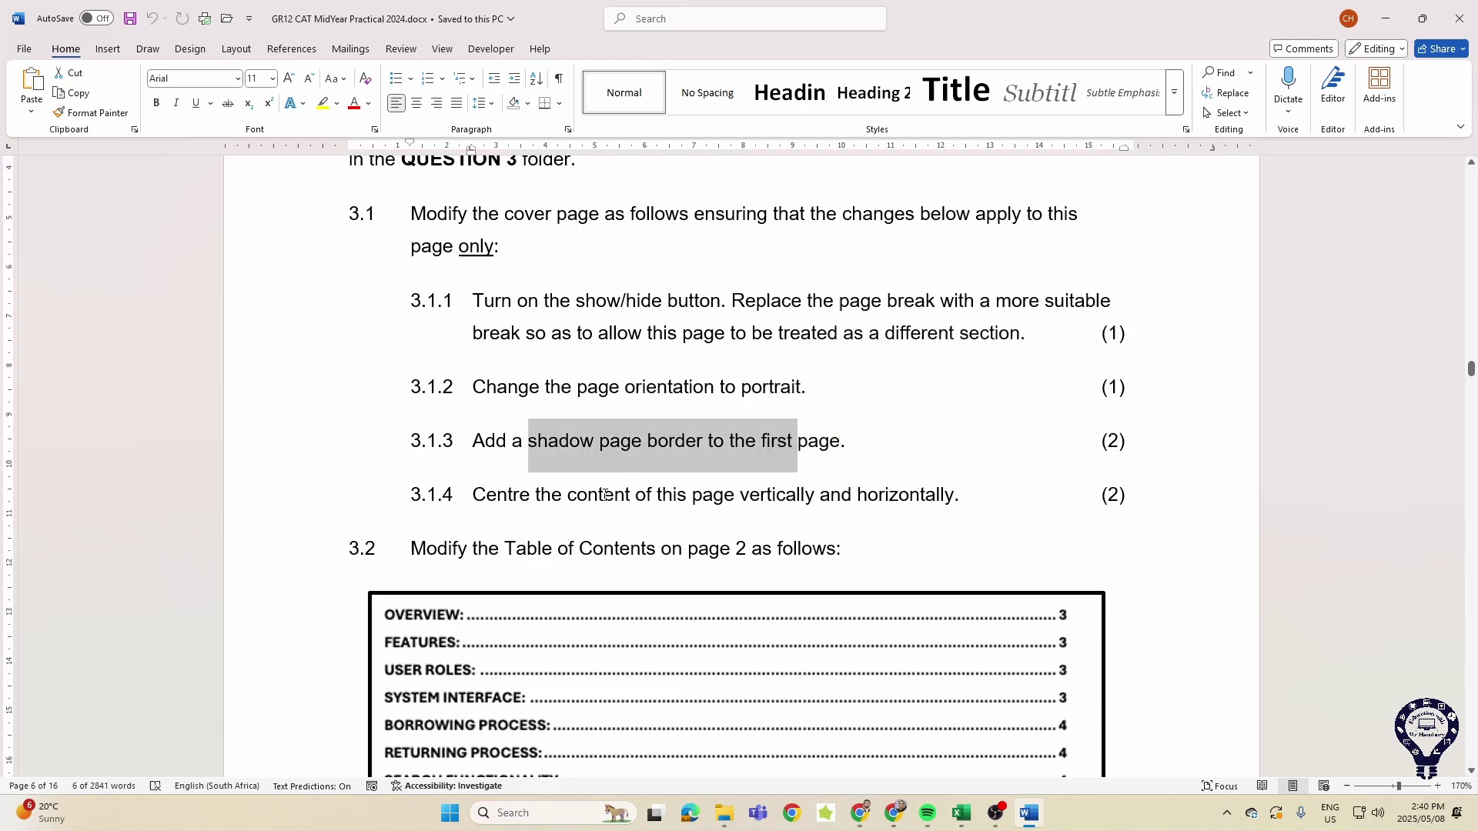
{"action": "left_click_drag", "start_coordinate": [475, 495], "coordinate": [797, 494]}
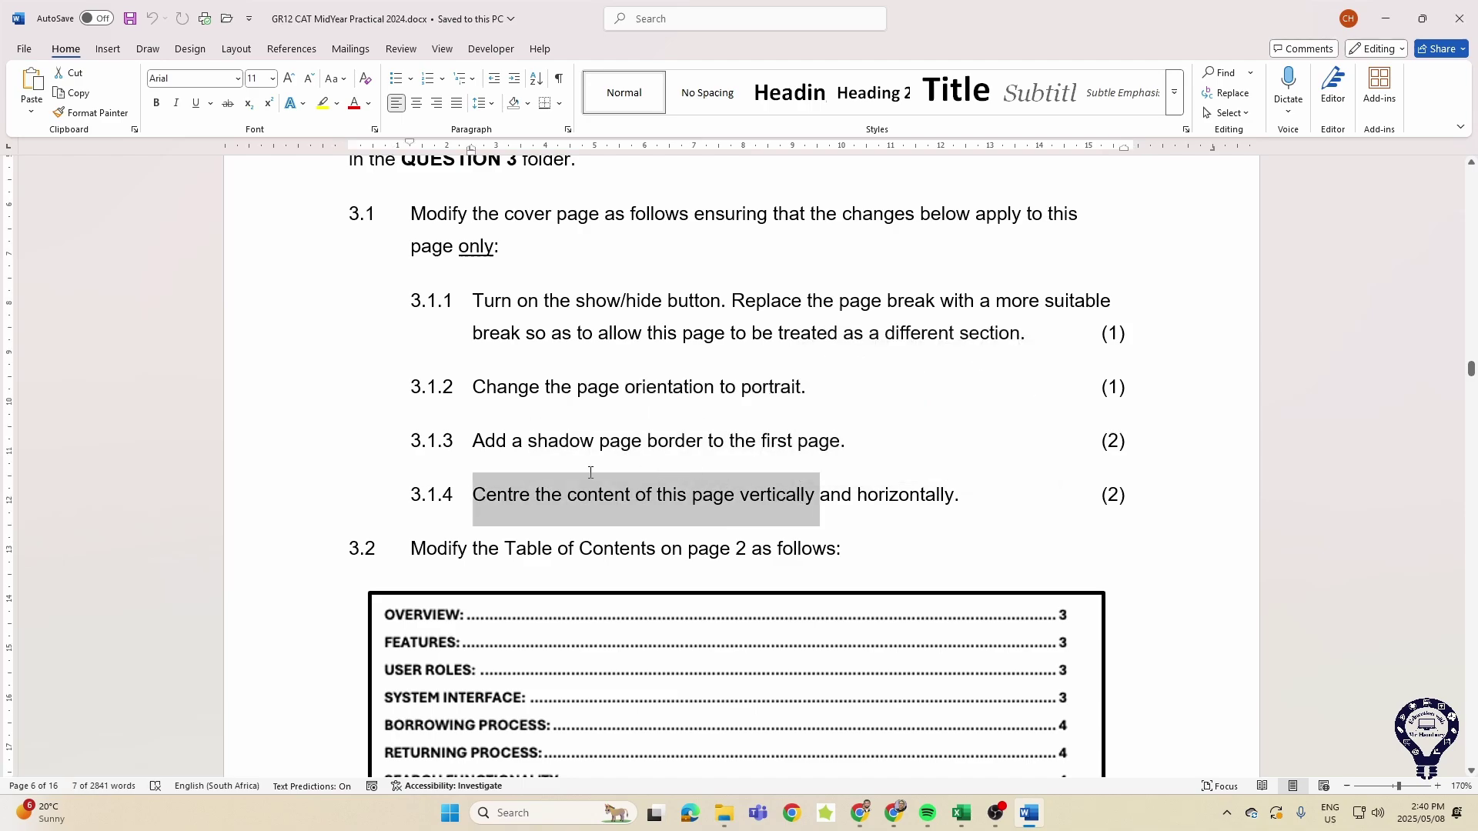
Scroll through the table tasks, highlighting the last cell's outside border and other 3.5 requirements.
{"action": "scroll", "coordinate": [776, 435], "scroll_direction": "down", "scroll_amount": 3}
{"action": "scroll", "coordinate": [639, 429], "scroll_direction": "down", "scroll_amount": 2}
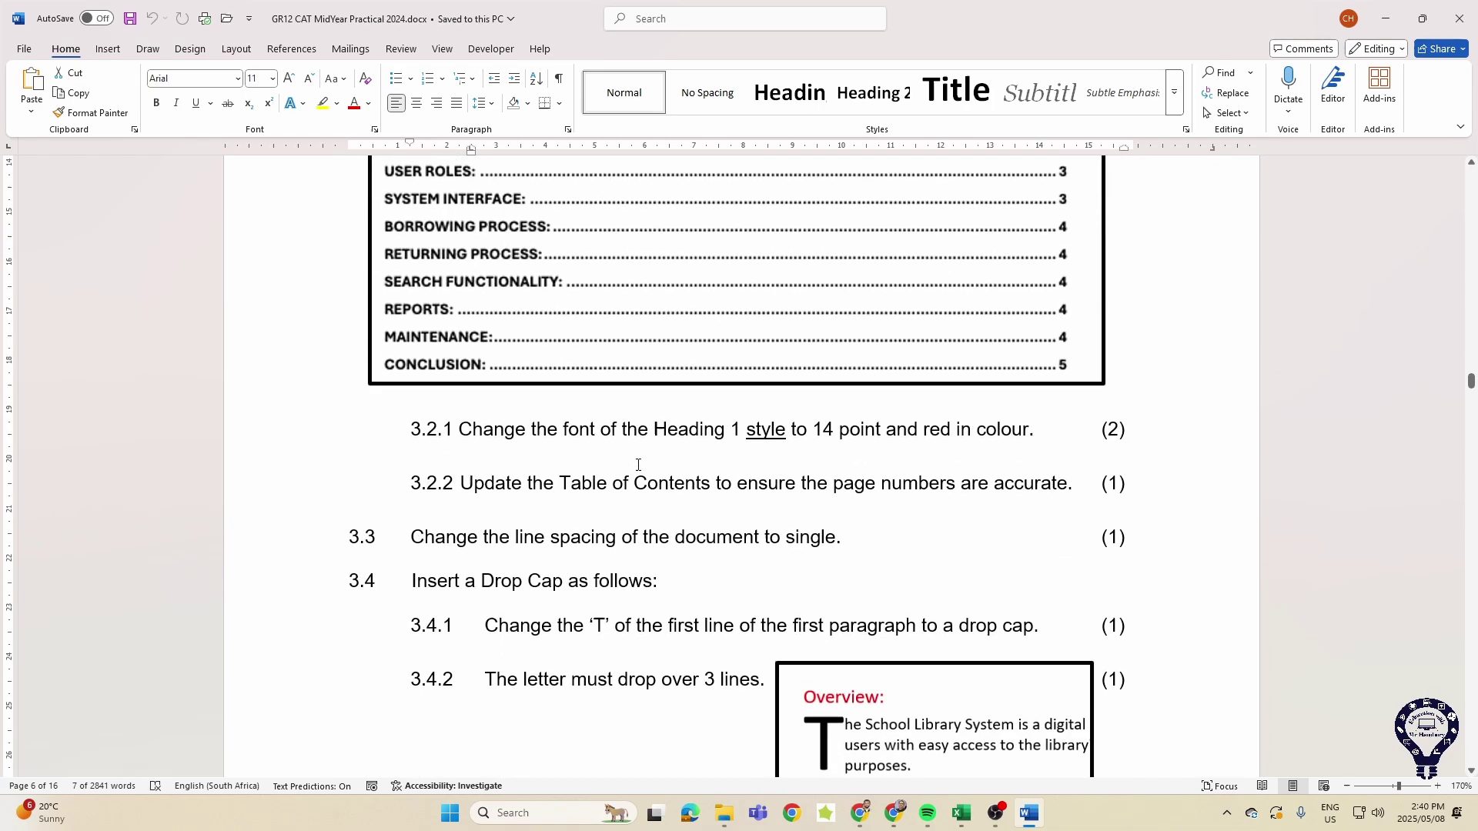
{"action": "scroll", "coordinate": [597, 501], "scroll_direction": "down", "scroll_amount": 6}
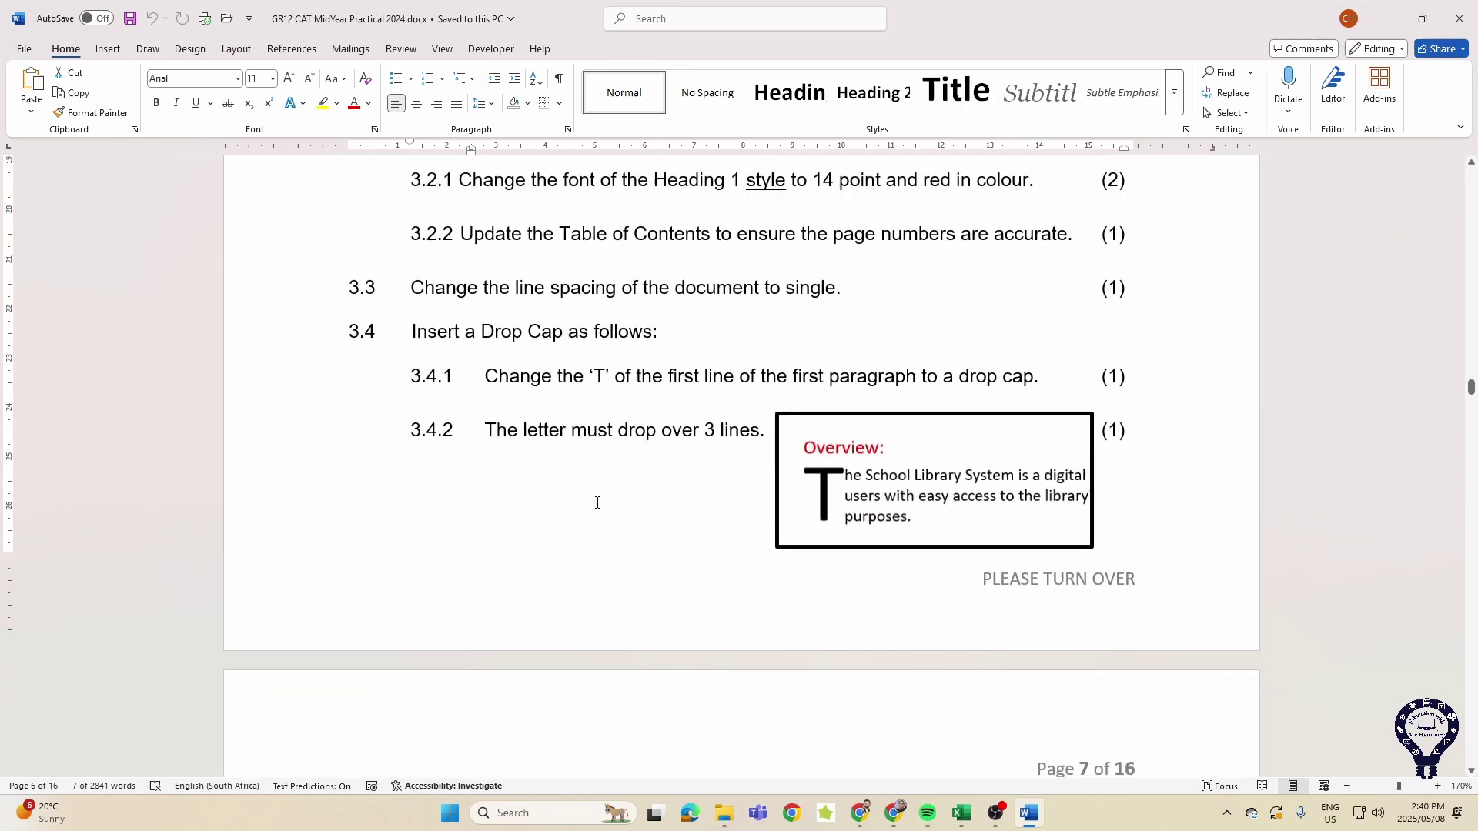
{"action": "scroll", "coordinate": [597, 506], "scroll_direction": "down", "scroll_amount": 7}
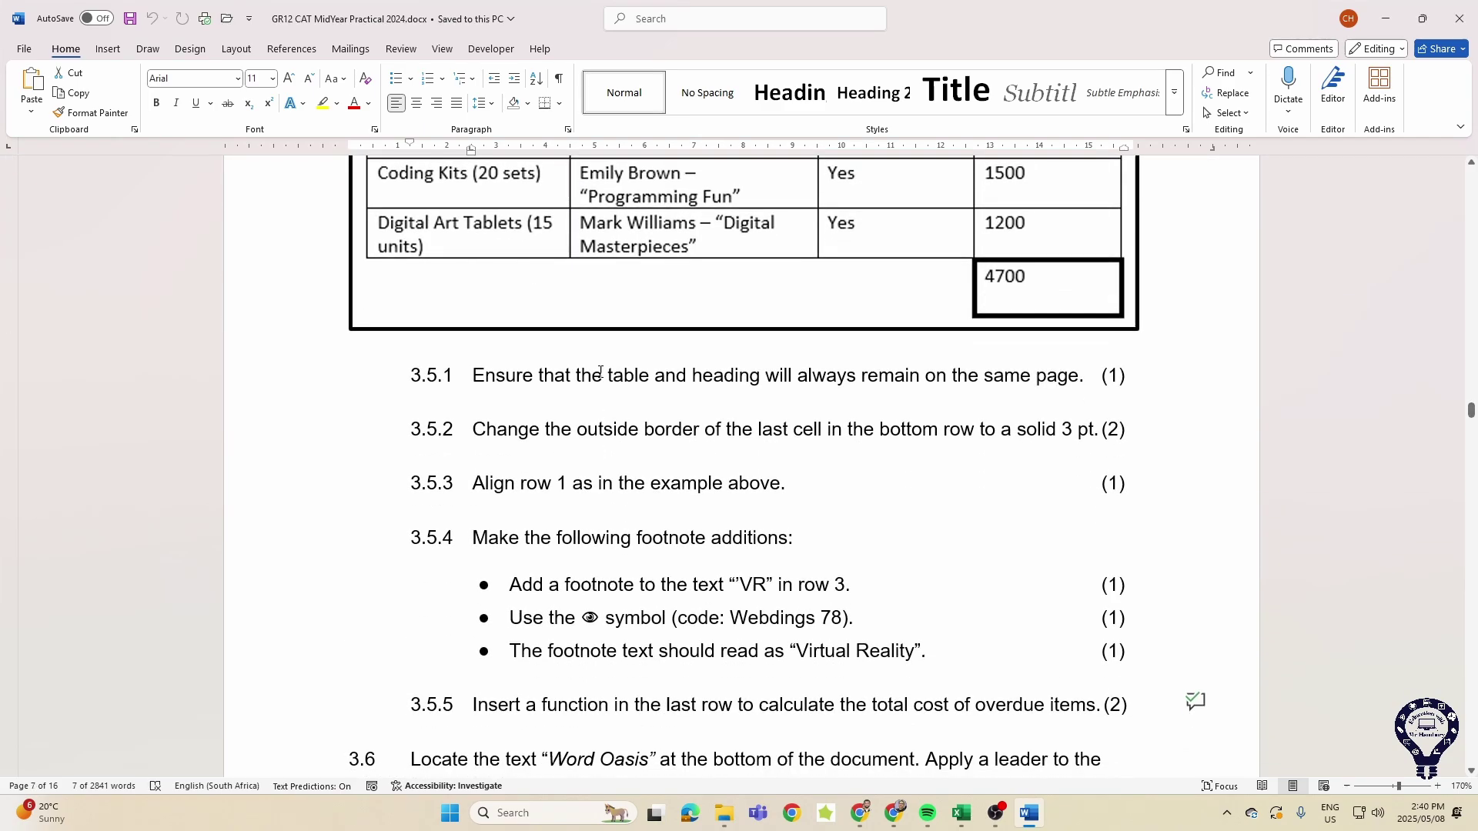
{"action": "left_click_drag", "start_coordinate": [578, 428], "coordinate": [792, 429]}
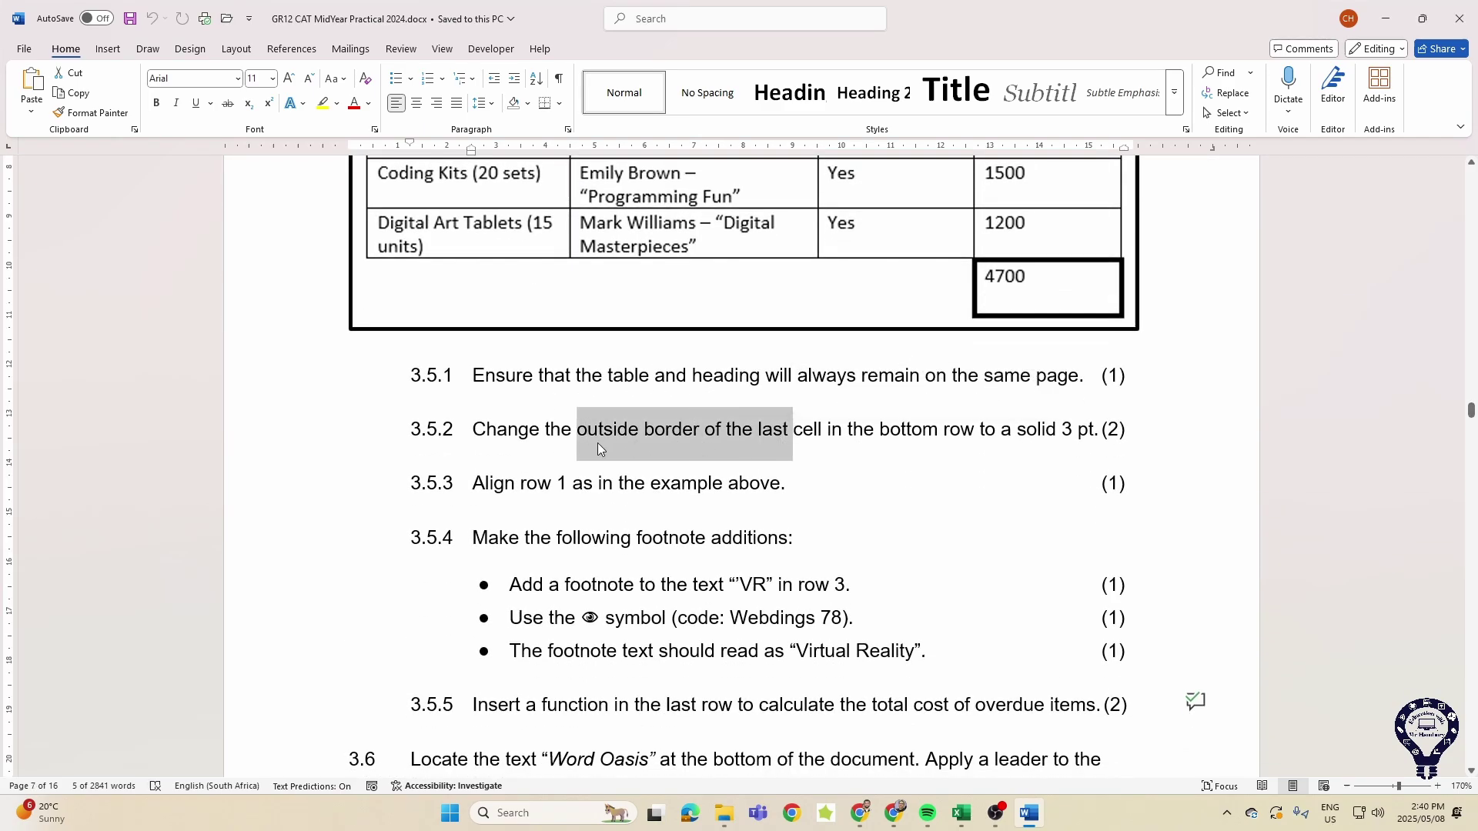
{"action": "scroll", "coordinate": [594, 497], "scroll_direction": "down", "scroll_amount": 1}
{"action": "left_click_drag", "start_coordinate": [587, 405], "coordinate": [709, 413]}
{"action": "scroll", "coordinate": [597, 545], "scroll_direction": "down", "scroll_amount": 2}
{"action": "left_click_drag", "start_coordinate": [597, 390], "coordinate": [754, 394]}
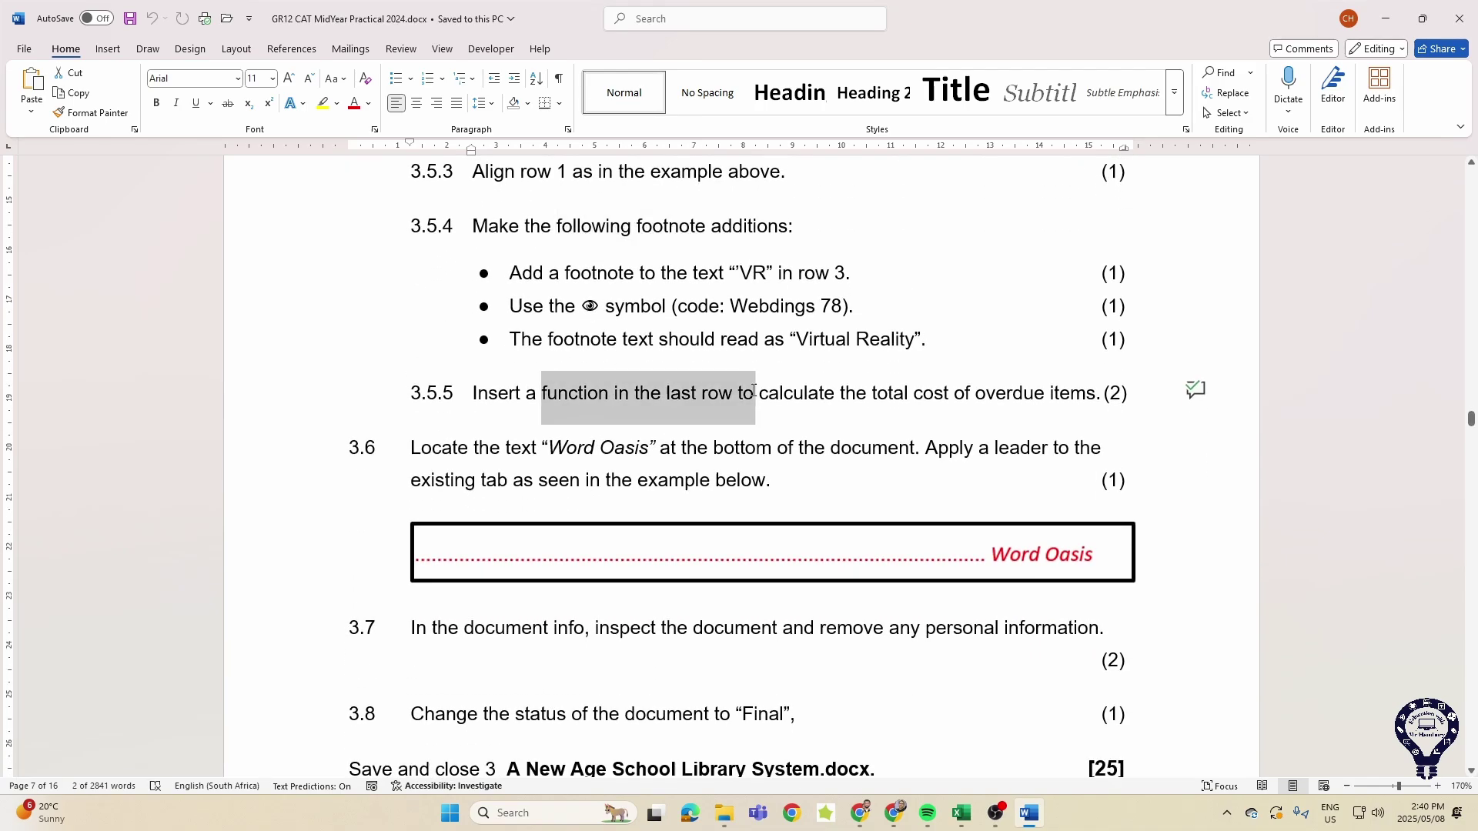
Highlight item 3.8 about changing the document status to Final.
{"action": "scroll", "coordinate": [962, 373], "scroll_direction": "up", "scroll_amount": 3}
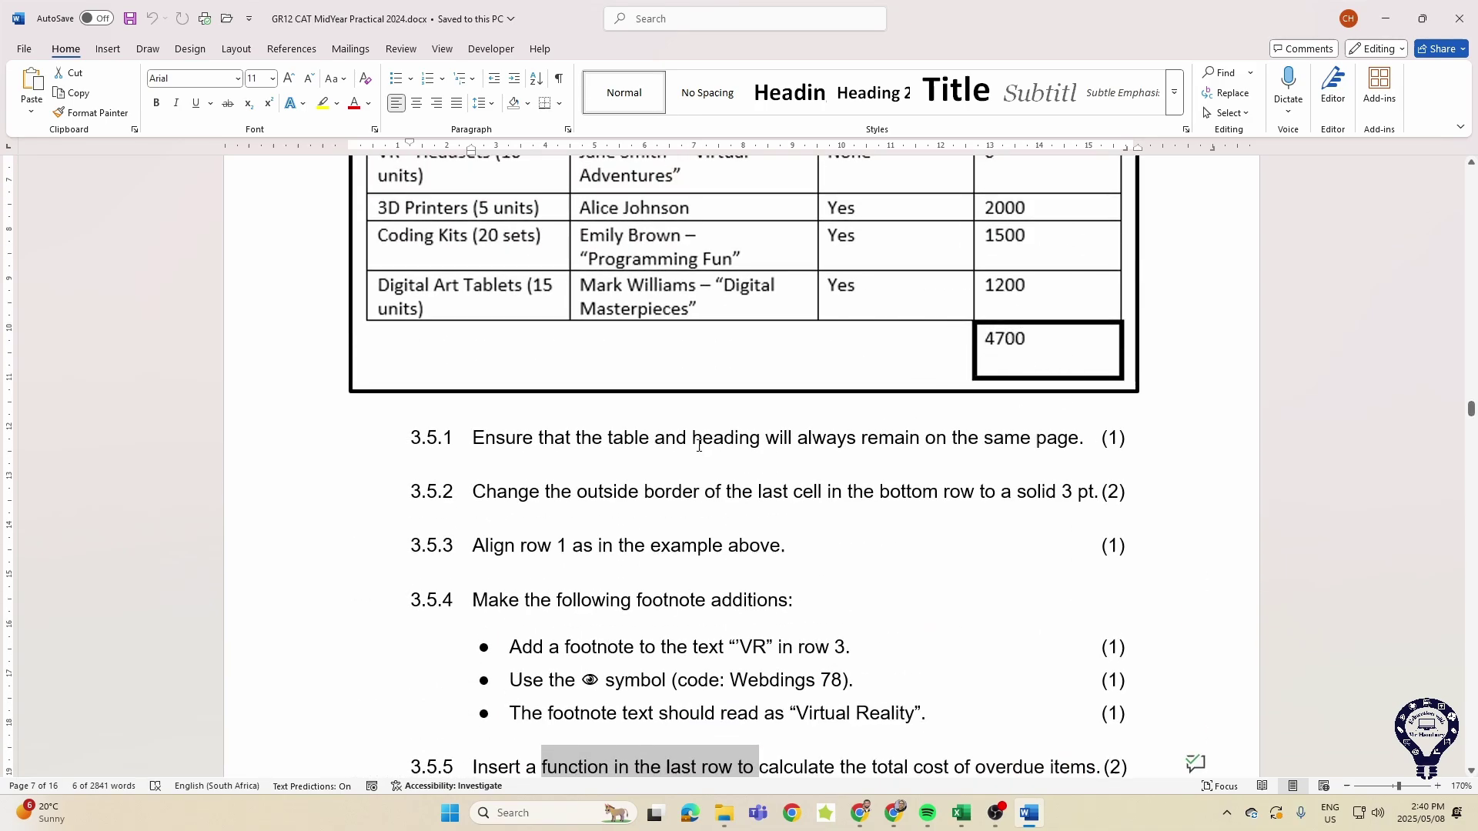
{"action": "scroll", "coordinate": [699, 445], "scroll_direction": "down", "scroll_amount": 5}
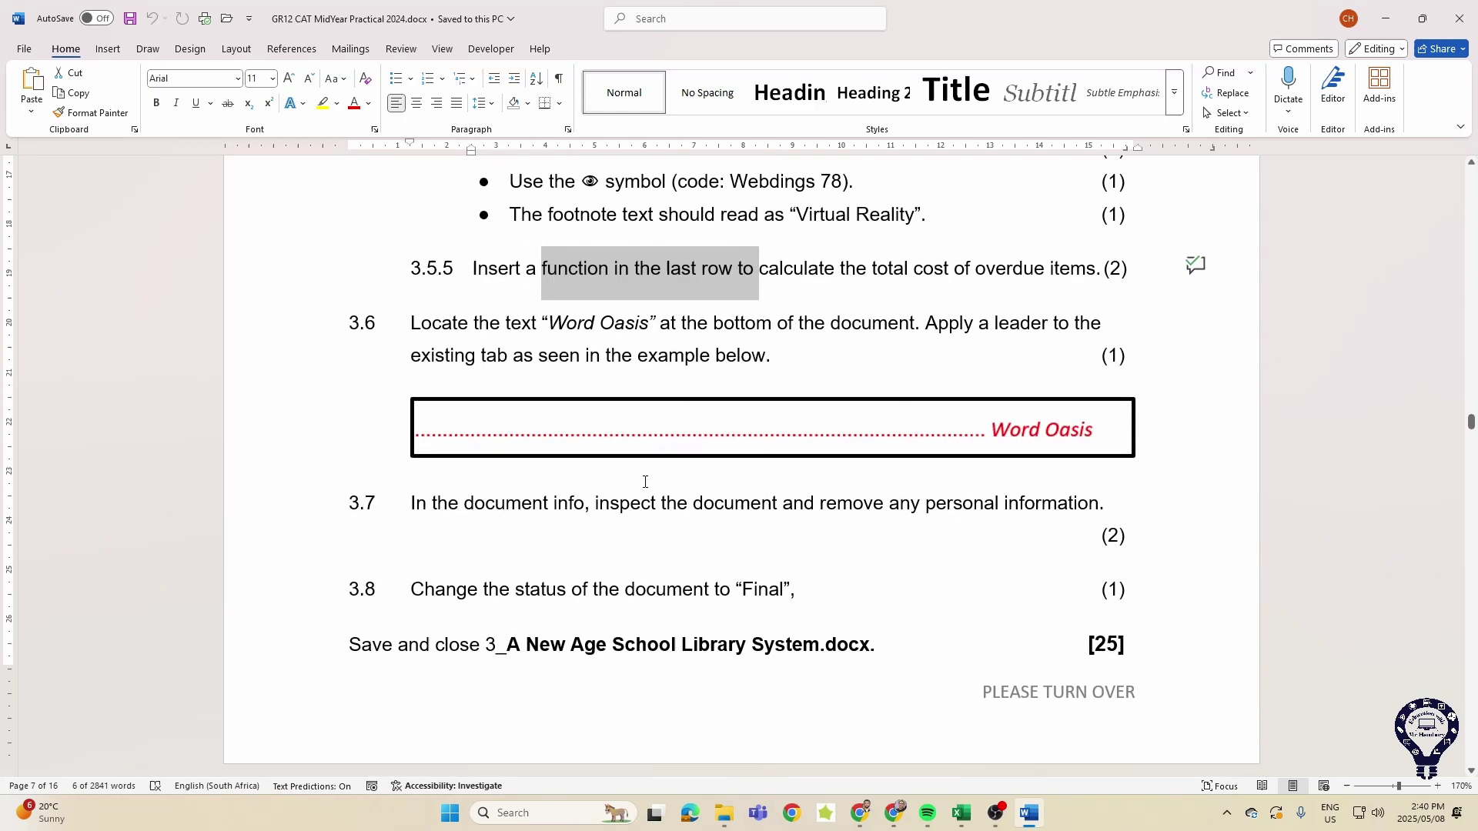
{"action": "scroll", "coordinate": [645, 481], "scroll_direction": "down", "scroll_amount": 2}
{"action": "left_click_drag", "start_coordinate": [425, 460], "coordinate": [795, 470]}
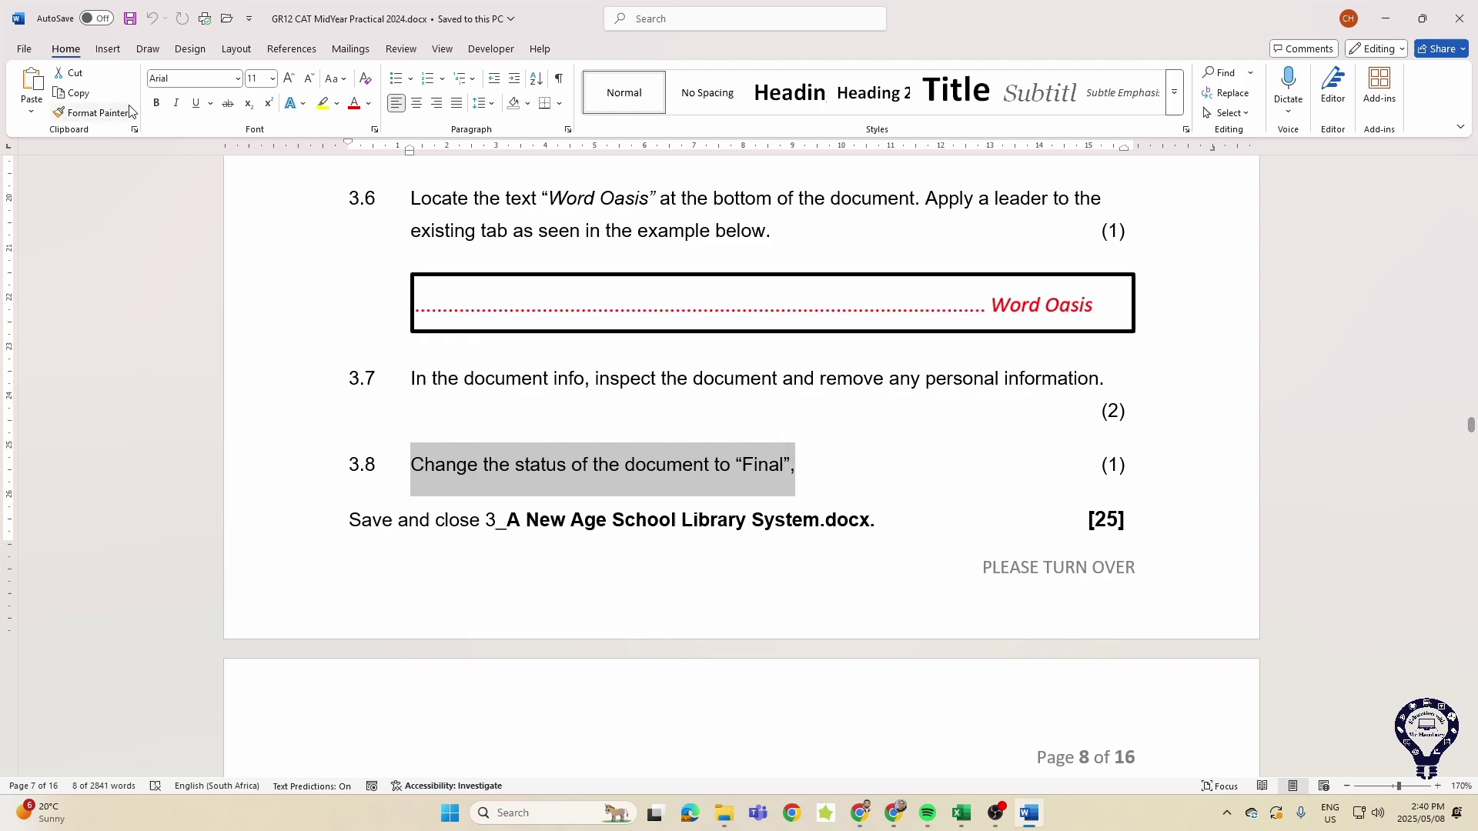
{"action": "left_click", "coordinate": [24, 48]}
Show all properties on the File > Info page and glance at the Check for Issues and Protect Document options.
{"action": "left_click", "coordinate": [61, 223]}
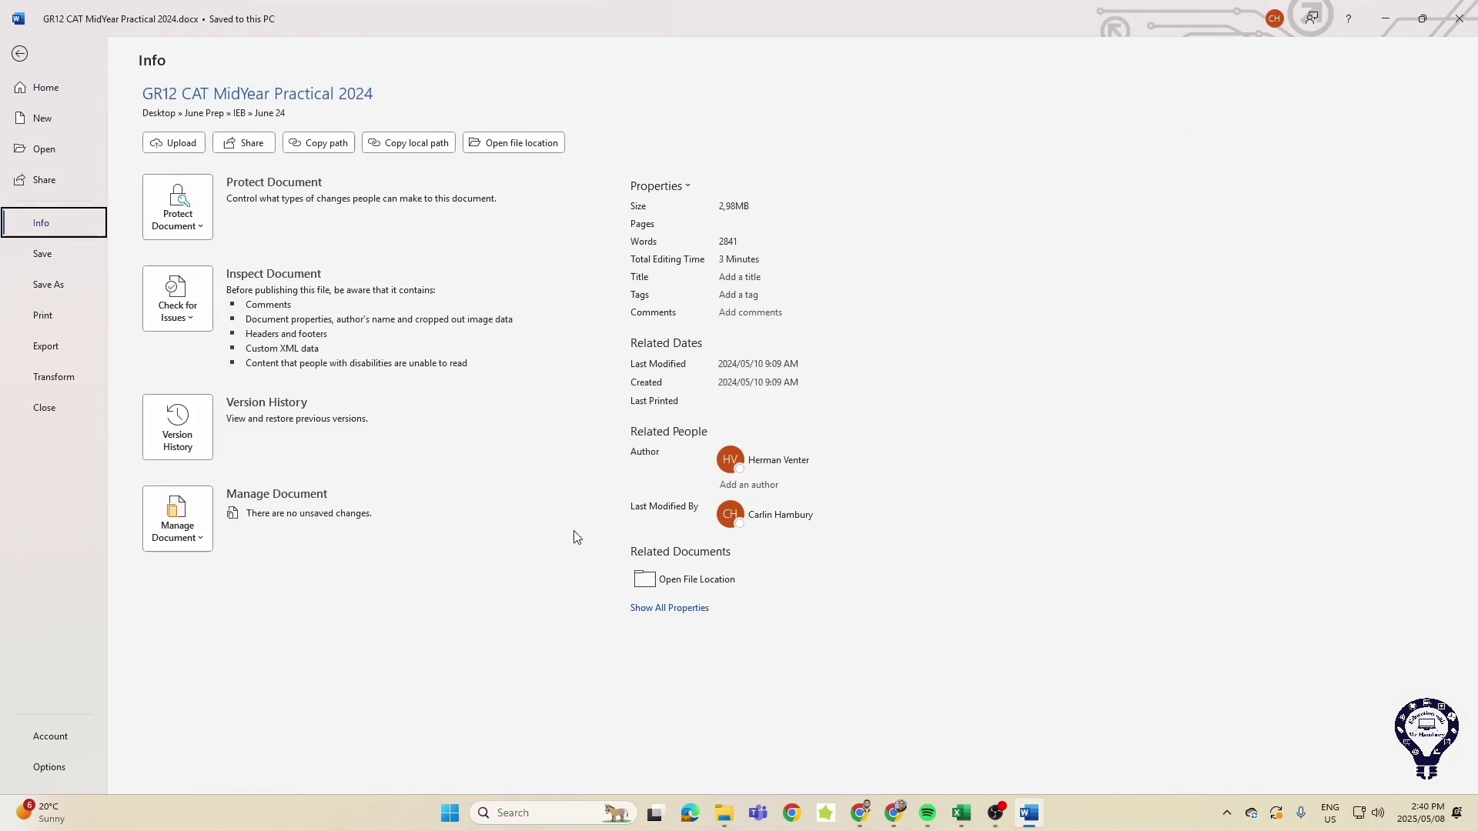
{"action": "left_click", "coordinate": [674, 608]}
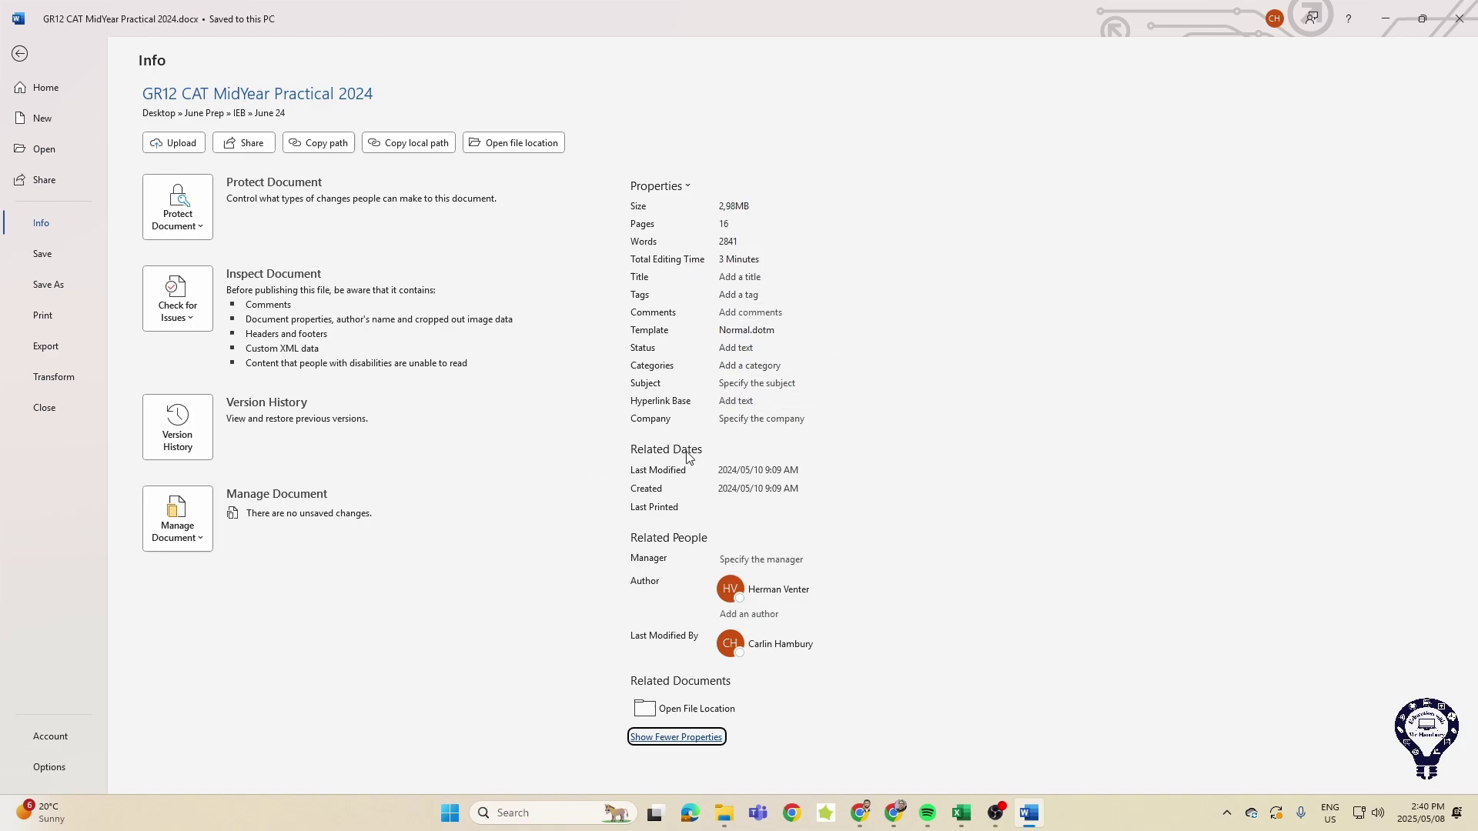
{"action": "left_click", "coordinate": [197, 321]}
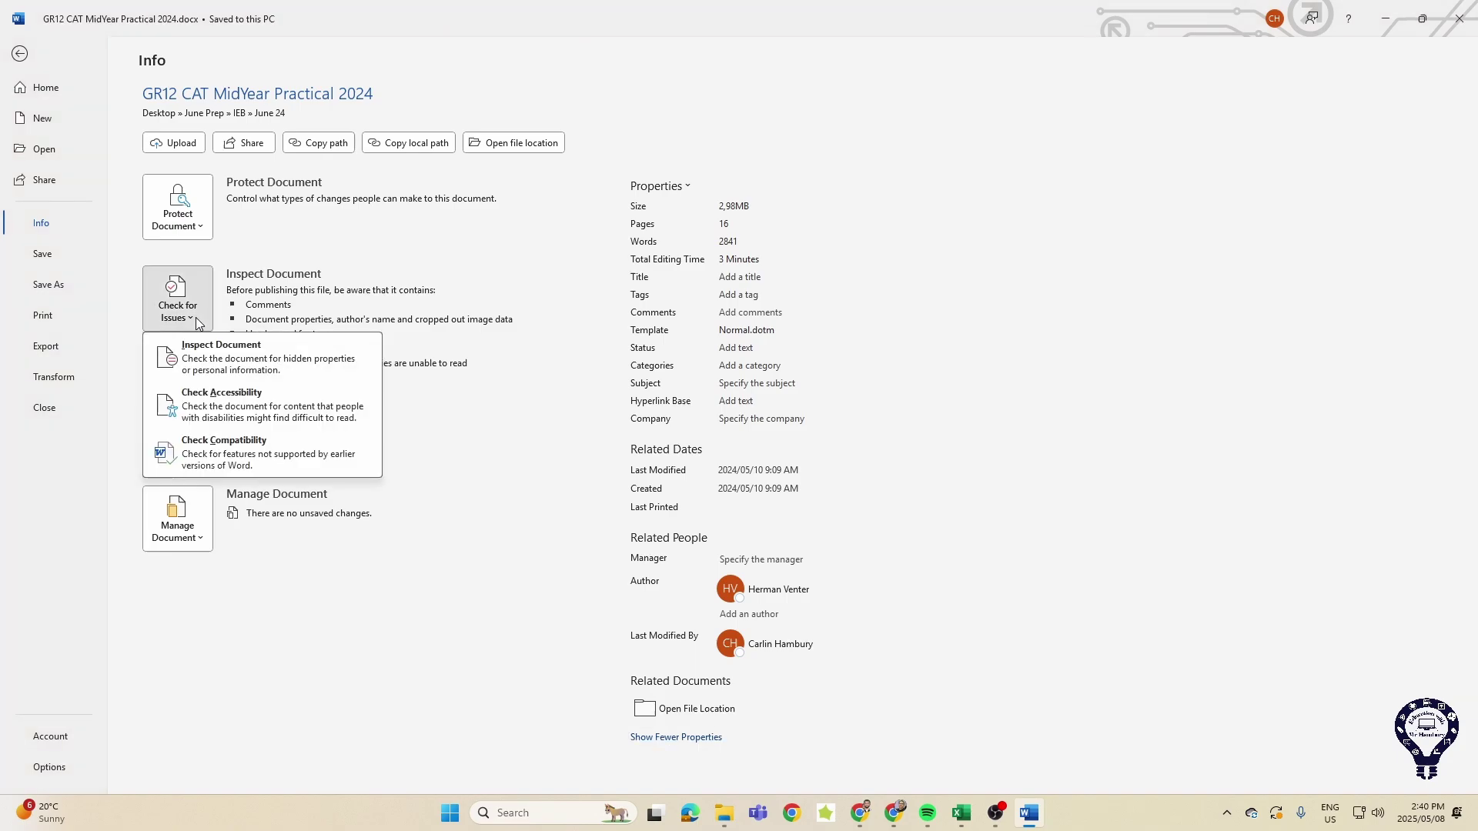
{"action": "left_click", "coordinate": [196, 224]}
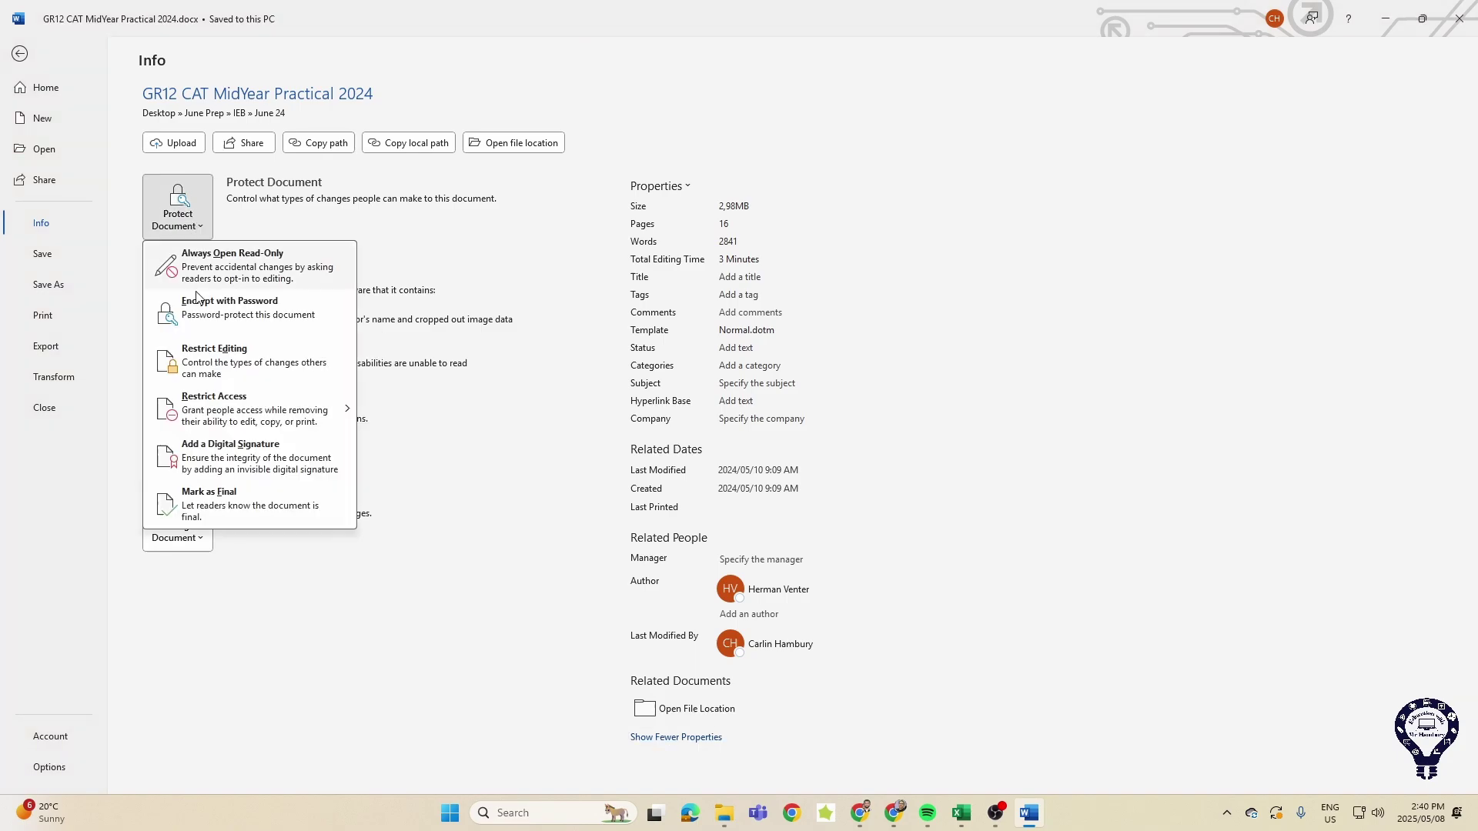
{"action": "left_click", "coordinate": [501, 255]}
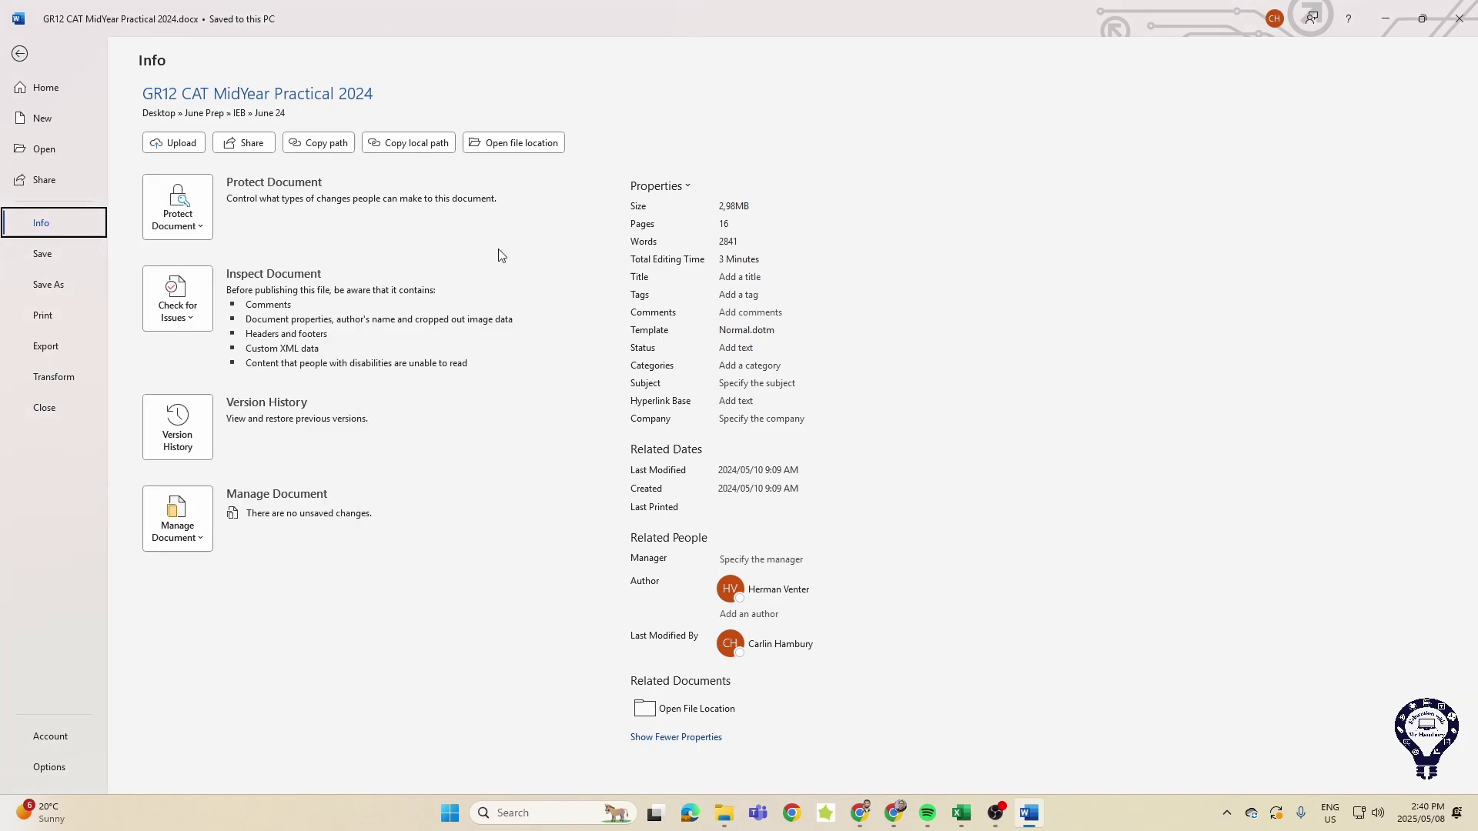